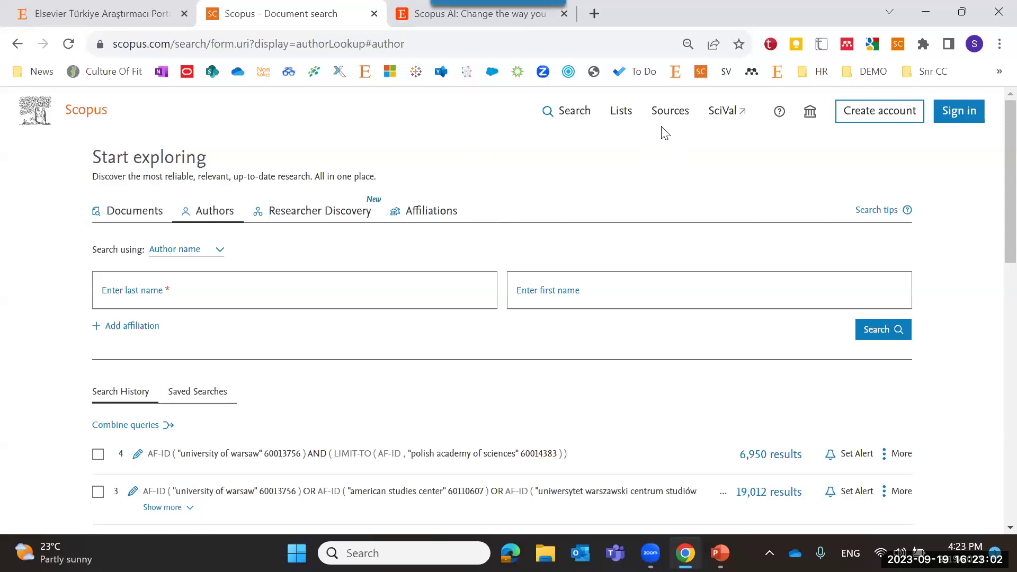
# Open the Scopus source list and look over the ranked titles with their CiteScore metrics.
pyautogui.click(670, 173)
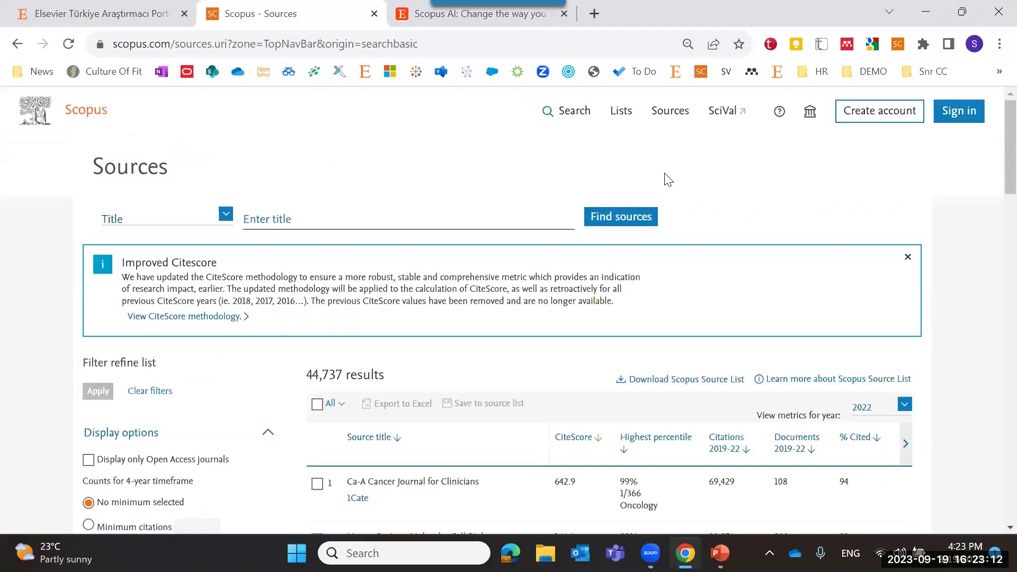
pyautogui.scroll(-3, 667, 180)
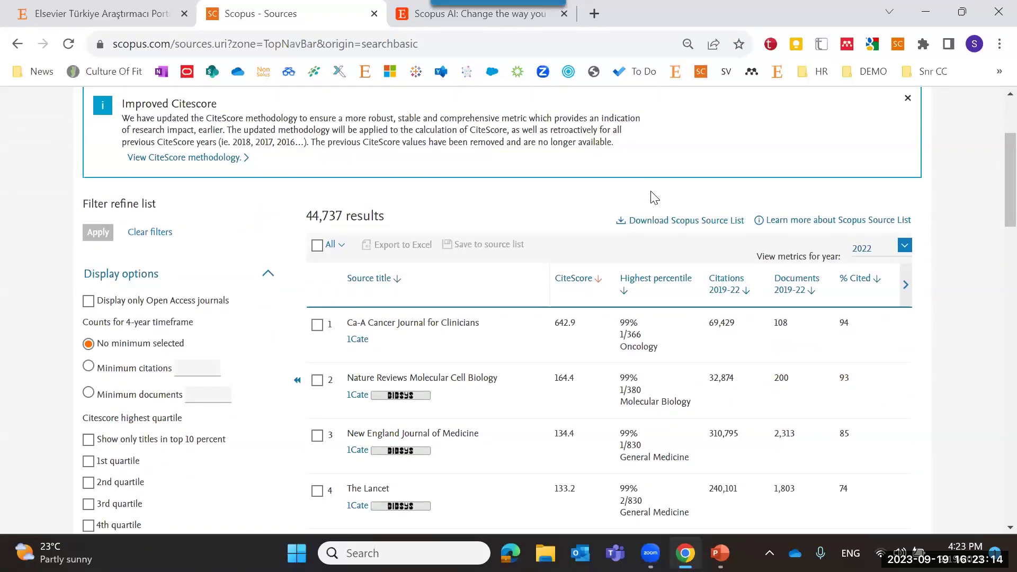
pyautogui.scroll(-2, 670, 220)
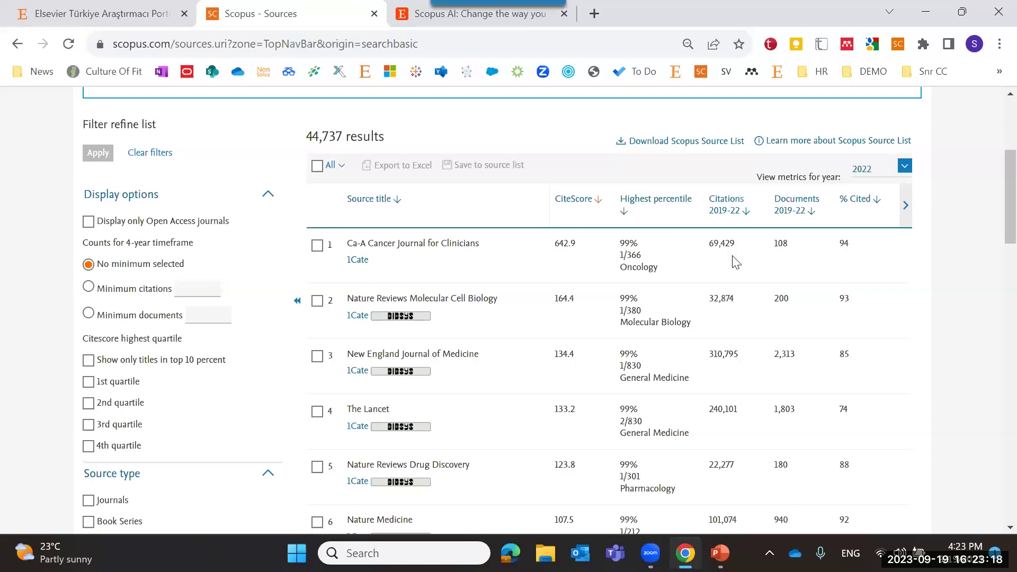
pyautogui.scroll(-6, 726, 261)
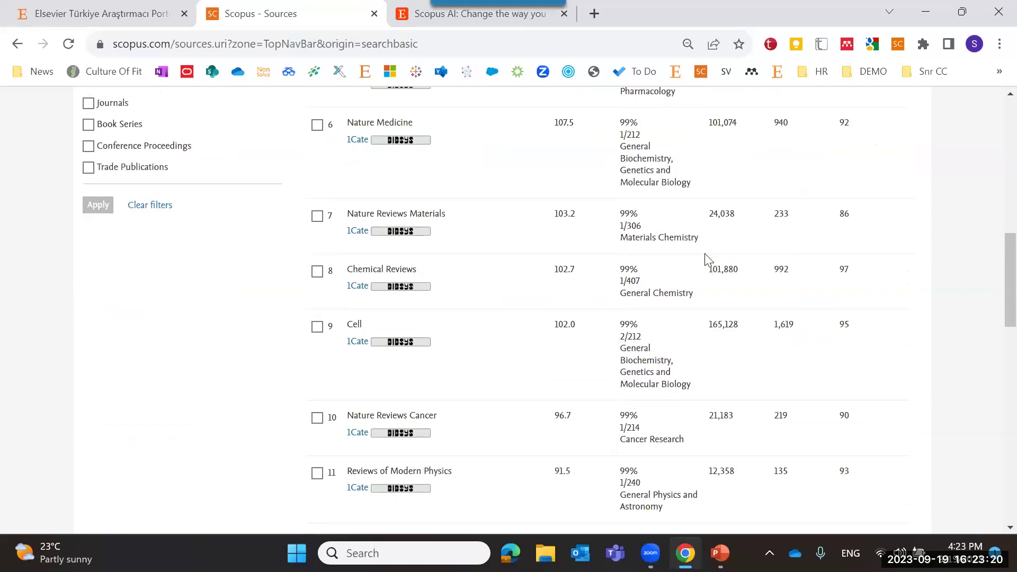
pyautogui.scroll(9, 706, 260)
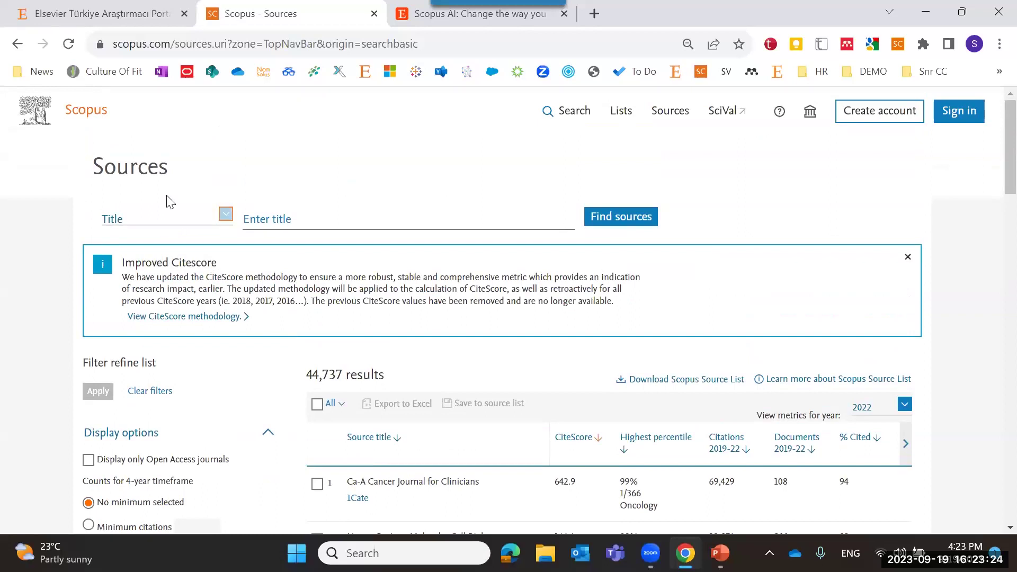
pyautogui.click(262, 222)
pyautogui.click(225, 215)
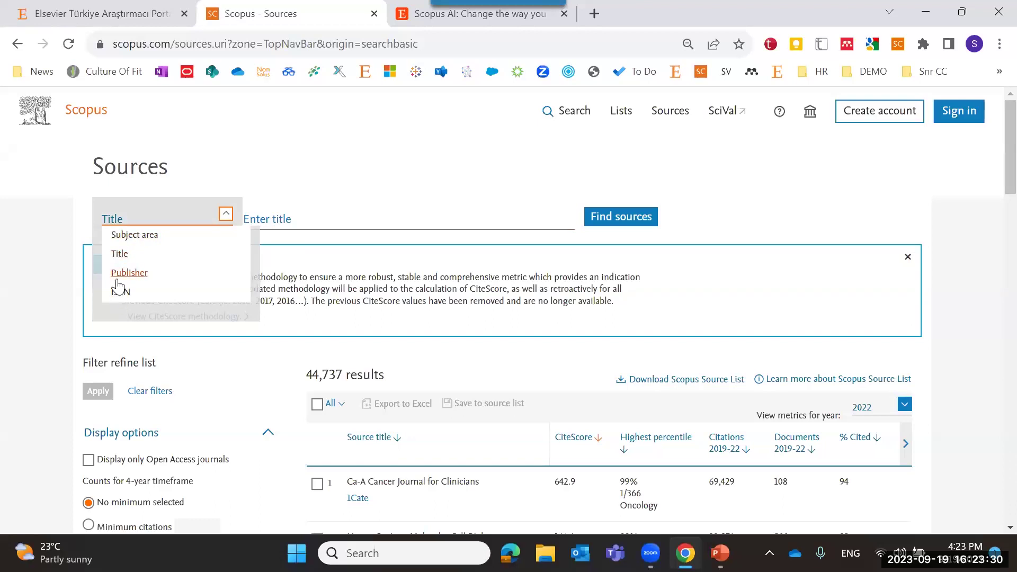
pyautogui.click(312, 217)
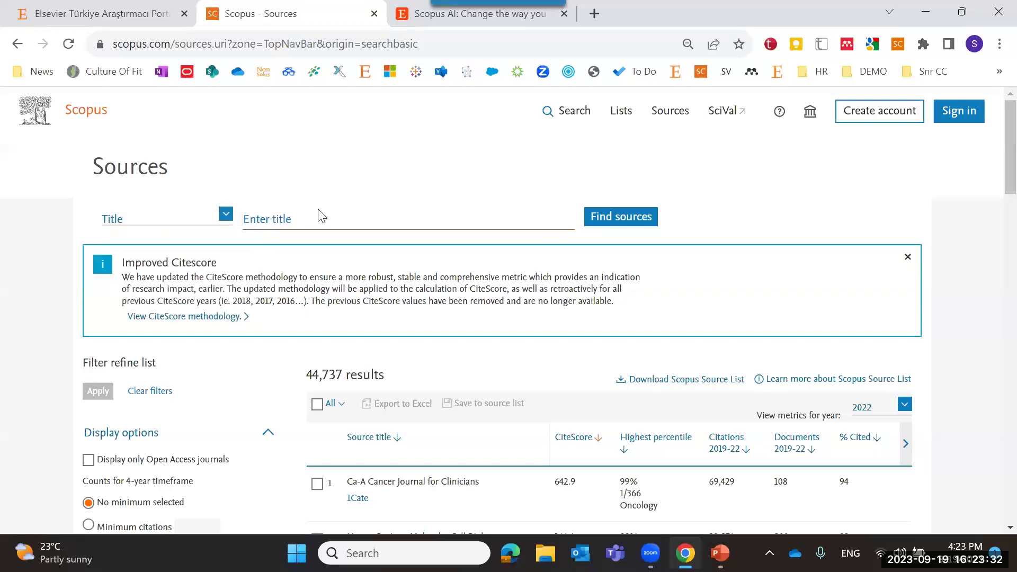
pyautogui.scroll(-2, 284, 233)
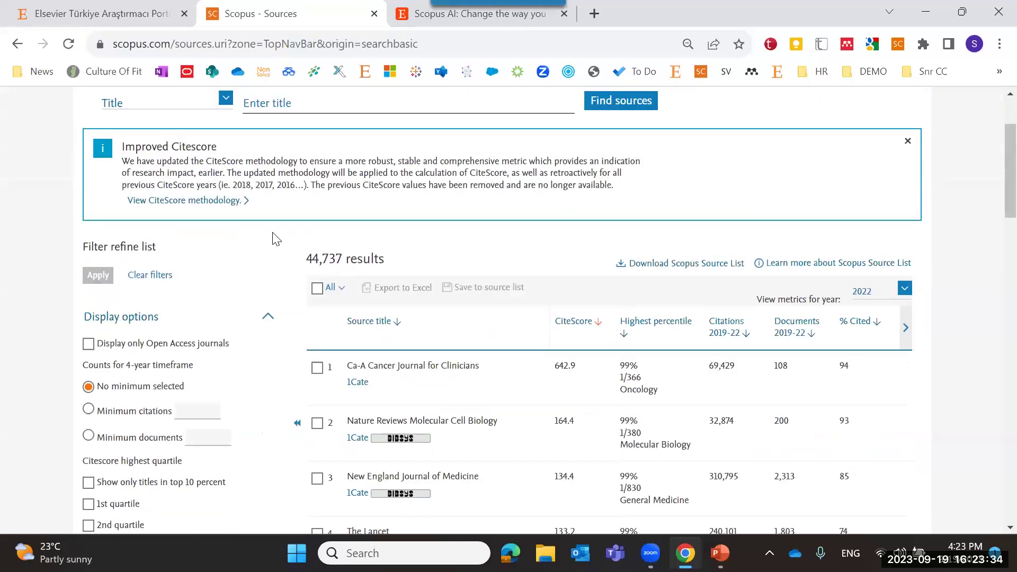
pyautogui.scroll(2, 272, 236)
# Search the sources by subject area, choosing Food Science under Agricultural and Biological Sciences.
pyautogui.click(225, 214)
pyautogui.click(148, 236)
pyautogui.click(321, 228)
pyautogui.click(321, 226)
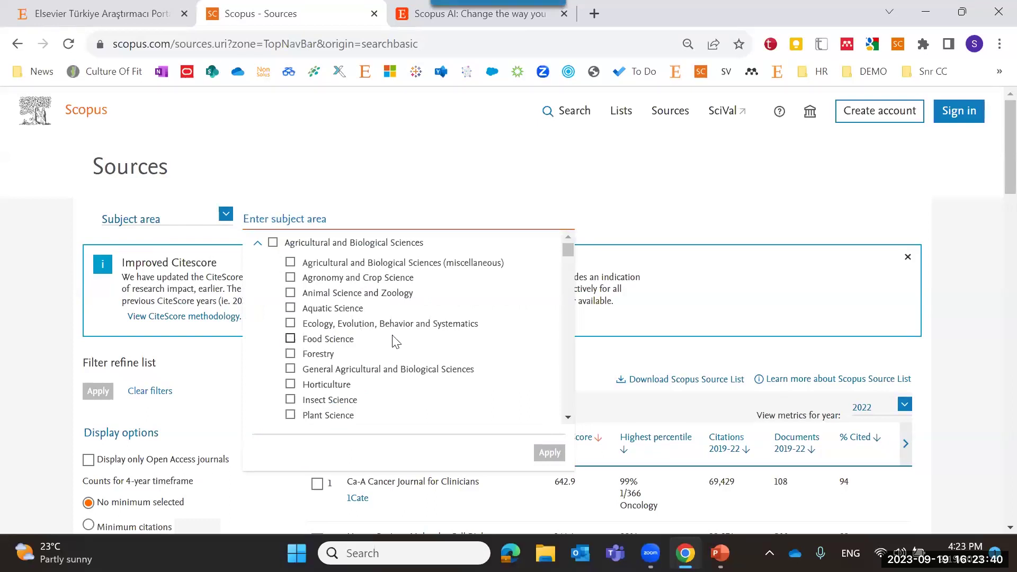
pyautogui.scroll(-10, 434, 331)
pyautogui.scroll(-5, 758, 228)
pyautogui.click(550, 214)
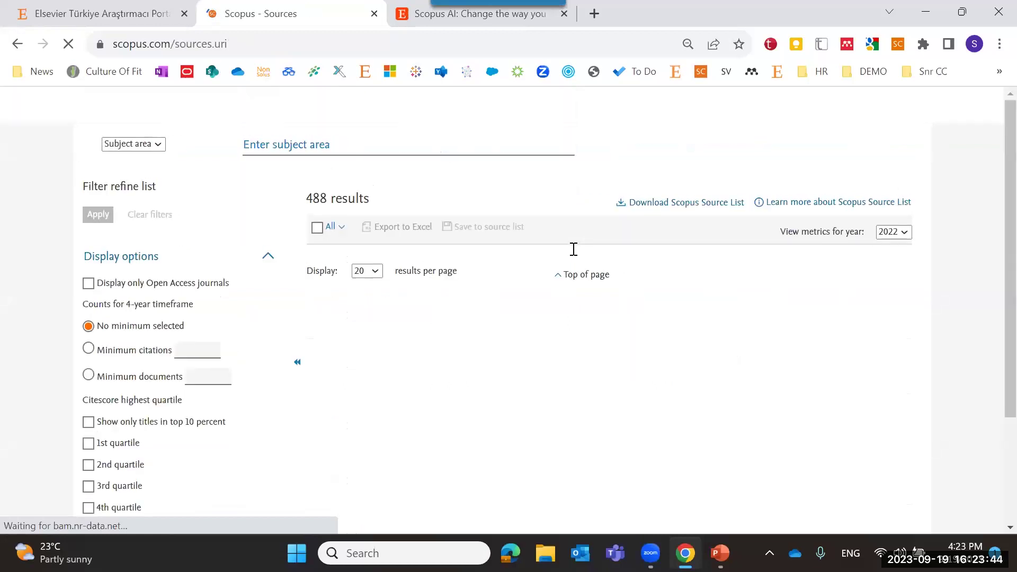
# Limit the Food Science sources to journals in the 1st and 2nd CiteScore quartiles.
pyautogui.scroll(-9, 416, 270)
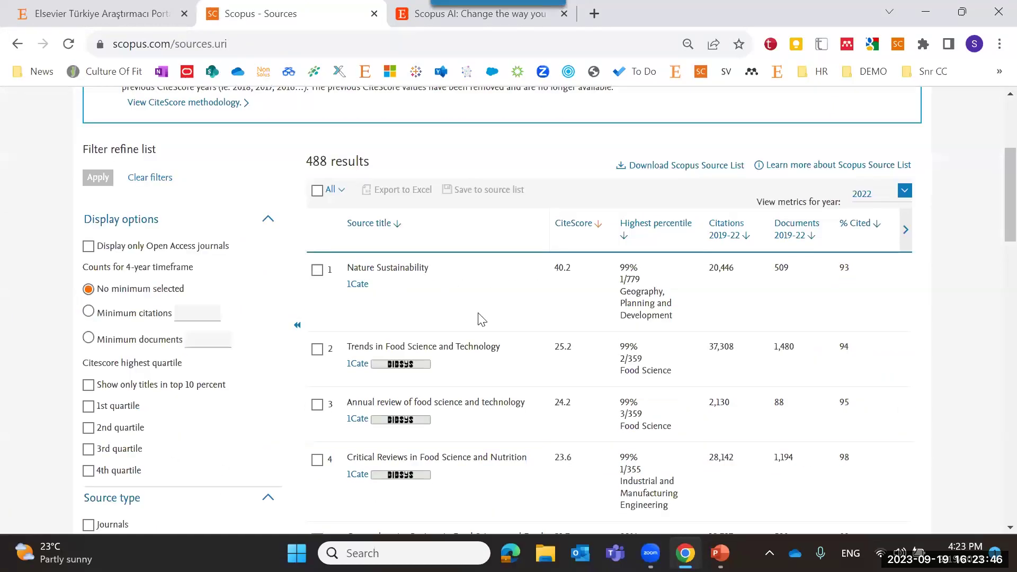
pyautogui.scroll(3, 492, 305)
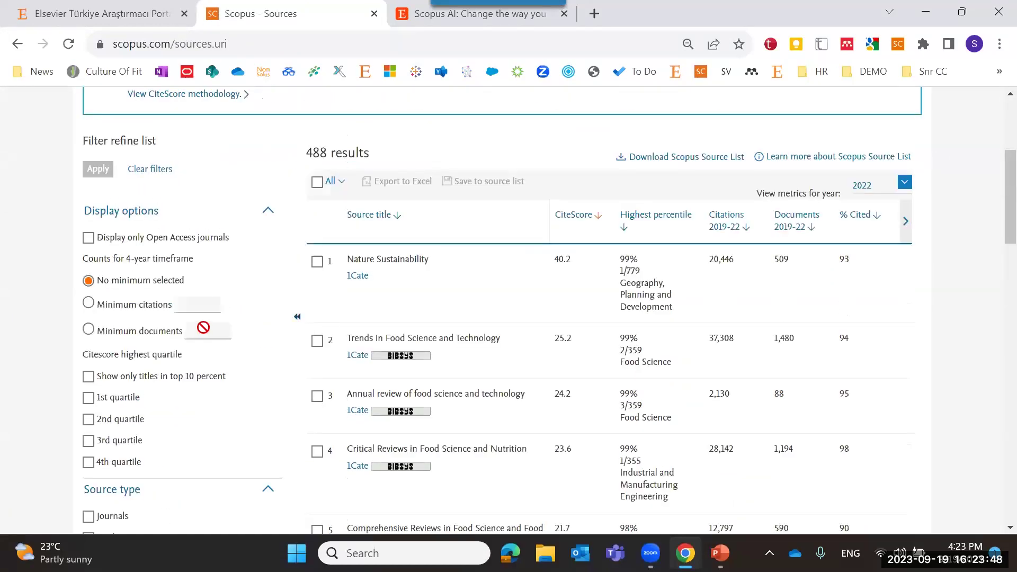
pyautogui.scroll(-2, 205, 330)
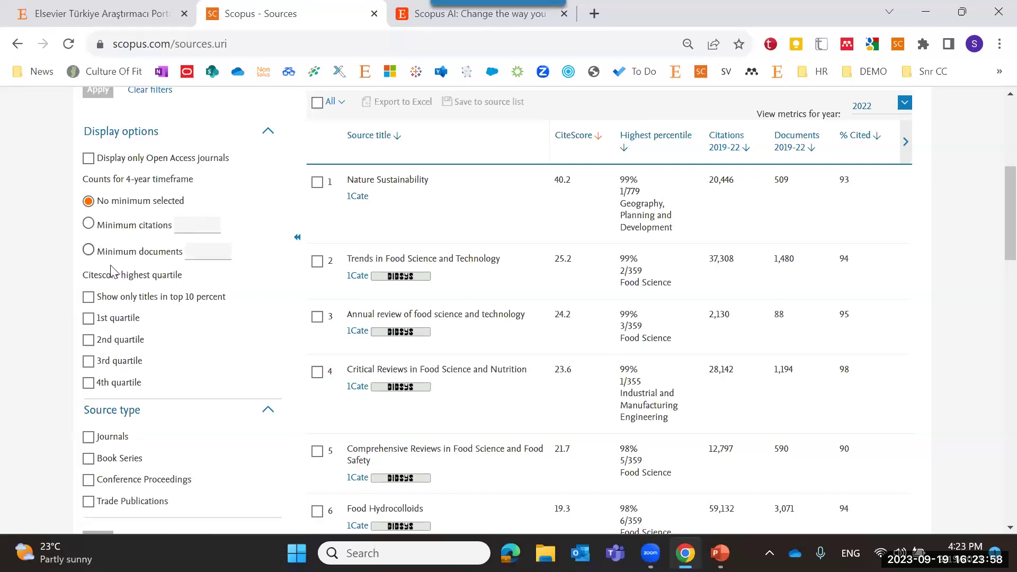
pyautogui.scroll(-2, 109, 274)
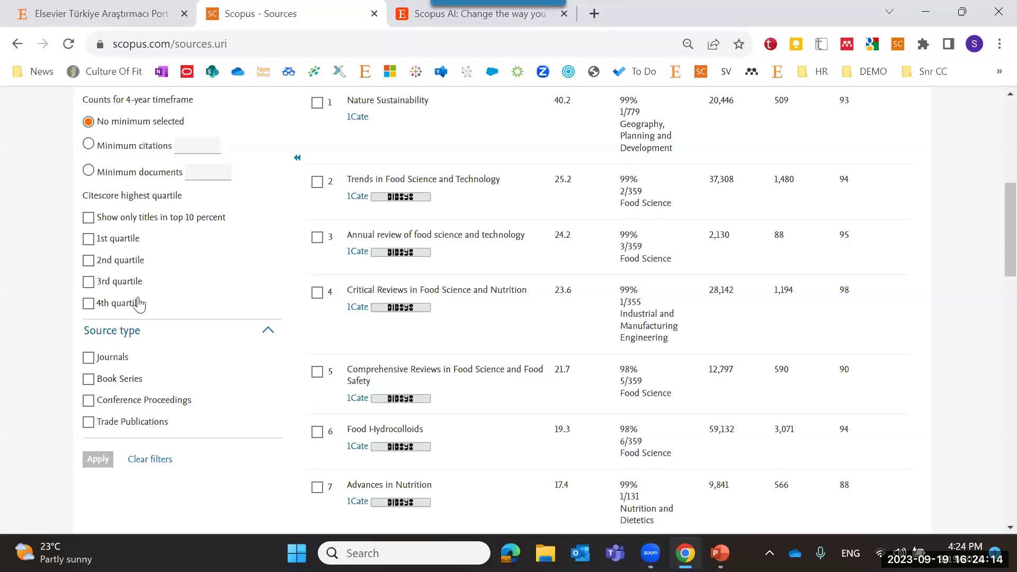
pyautogui.scroll(3, 776, 226)
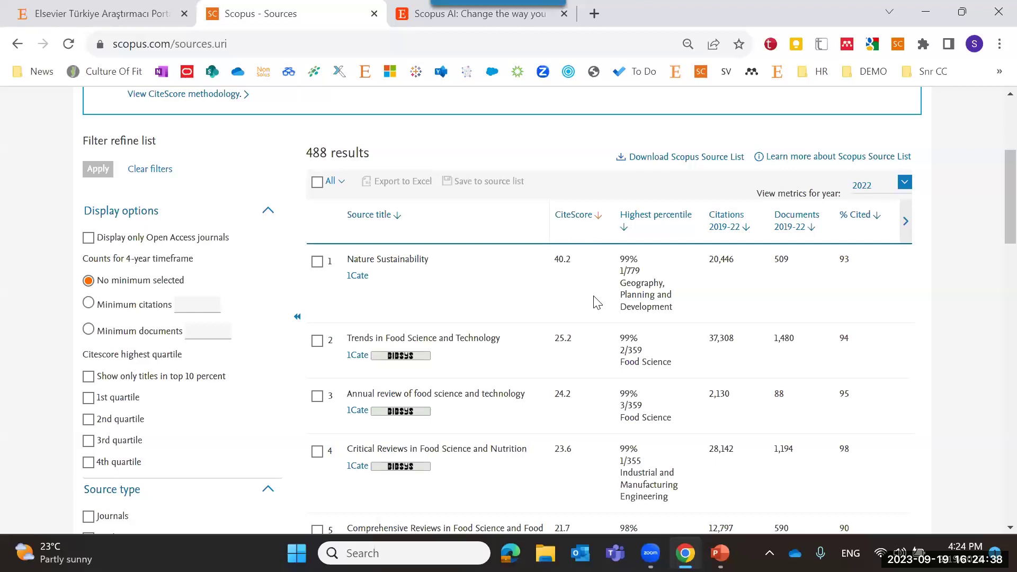
pyautogui.scroll(-1, 596, 300)
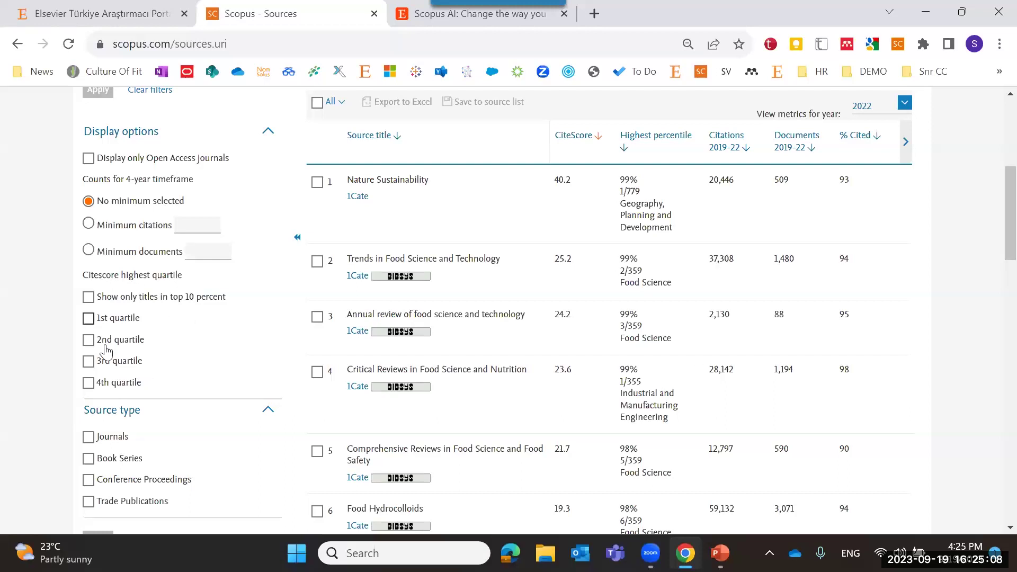
pyautogui.click(88, 318)
pyautogui.click(88, 340)
pyautogui.scroll(-3, 171, 345)
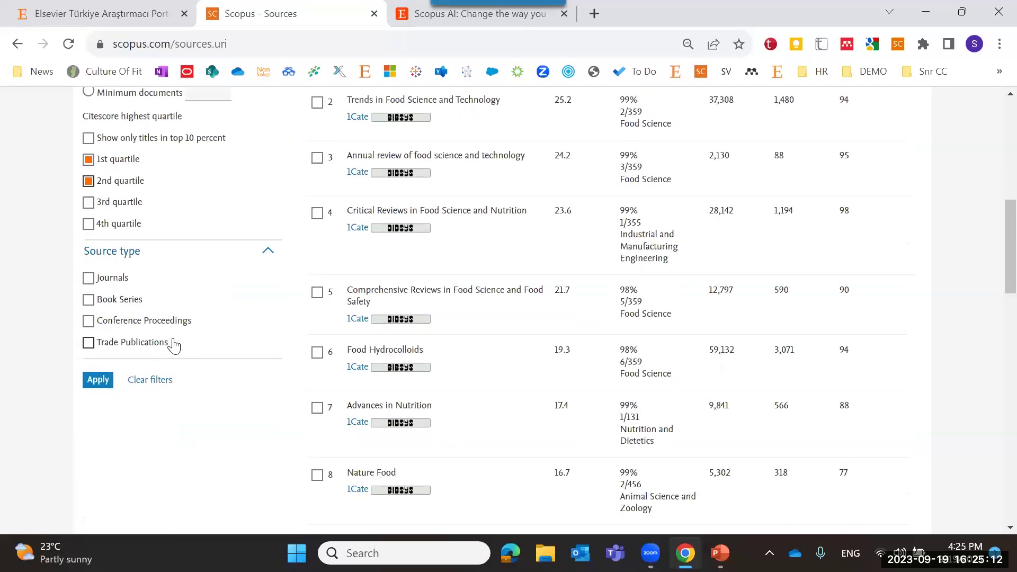
pyautogui.click(89, 279)
pyautogui.click(99, 381)
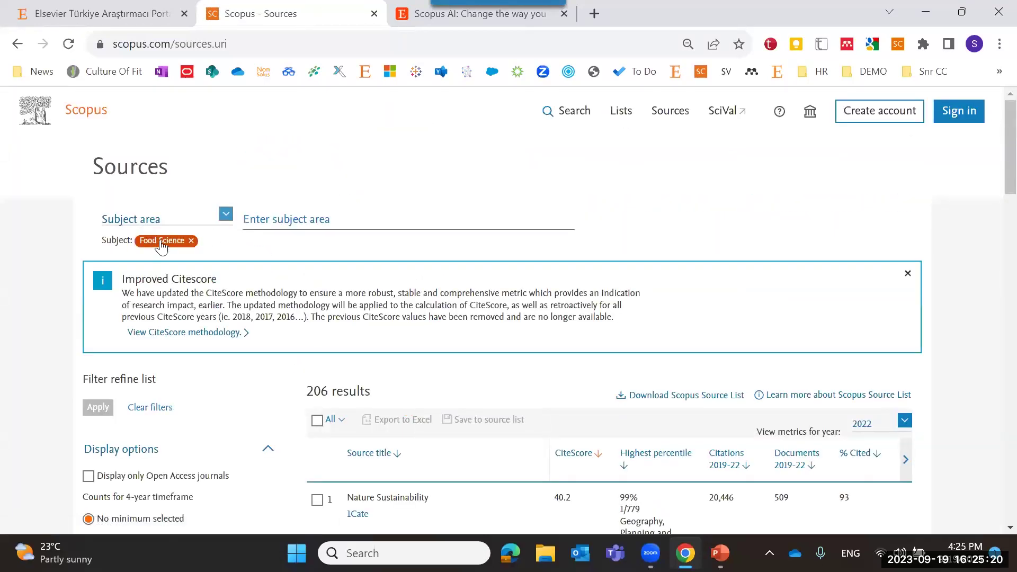
# Open the source details of Nature Sustainability and check its Scopus coverage years and publisher.
pyautogui.scroll(-3, 457, 322)
pyautogui.scroll(-3, 457, 322)
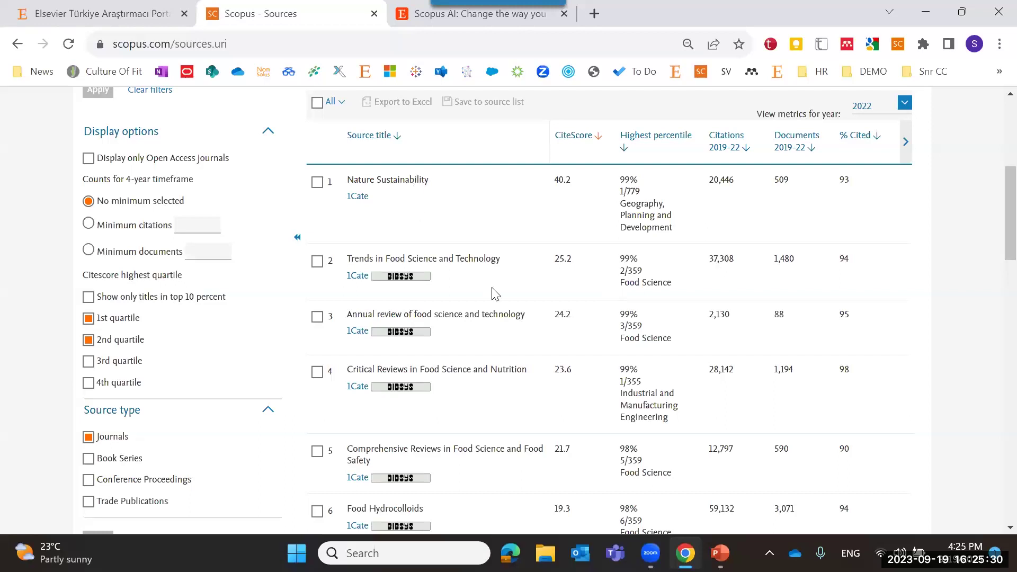
pyautogui.scroll(3, 493, 291)
pyautogui.click(394, 346)
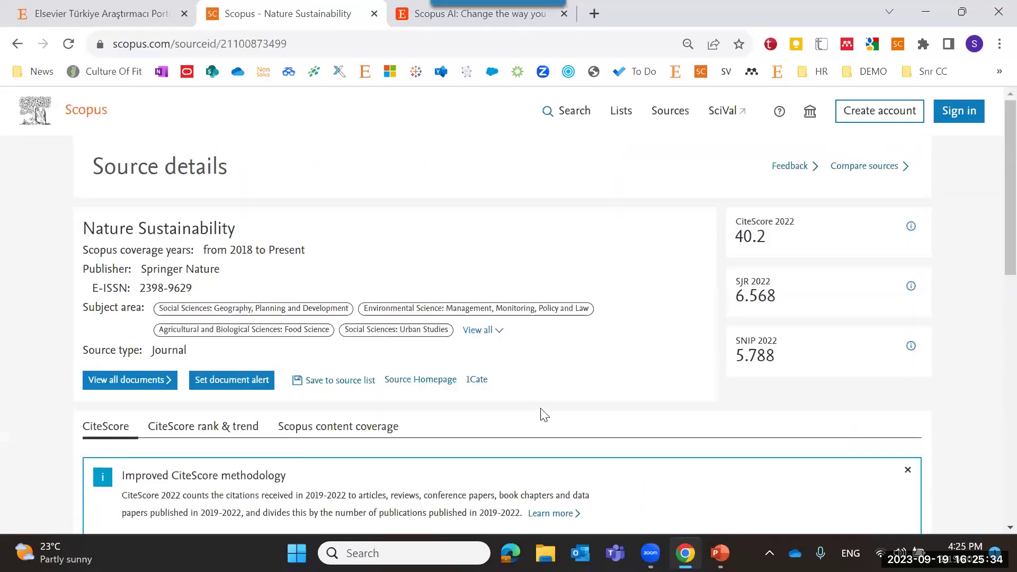
pyautogui.moveTo(85, 232); pyautogui.dragTo(308, 263)
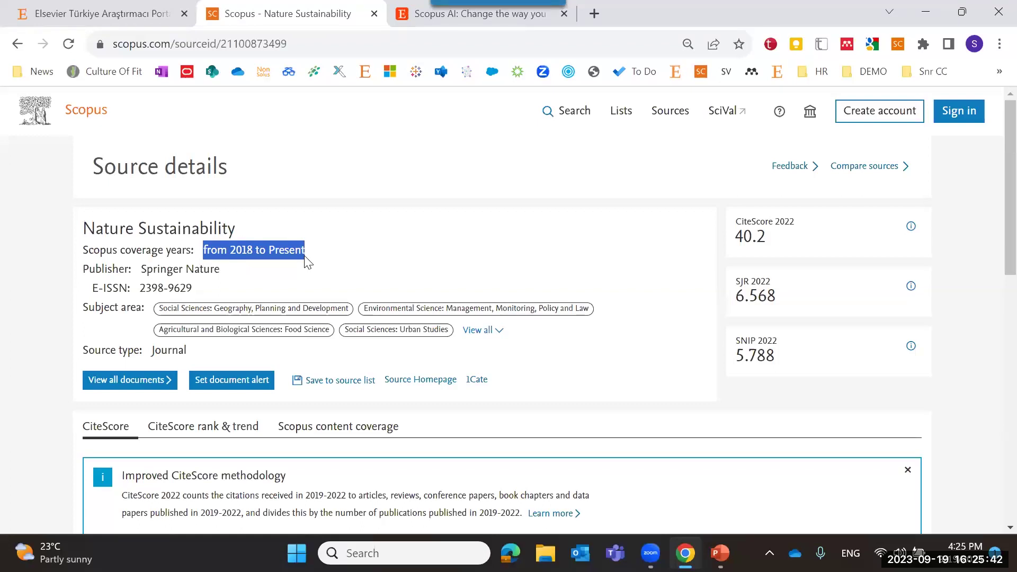
pyautogui.scroll(-1, 243, 267)
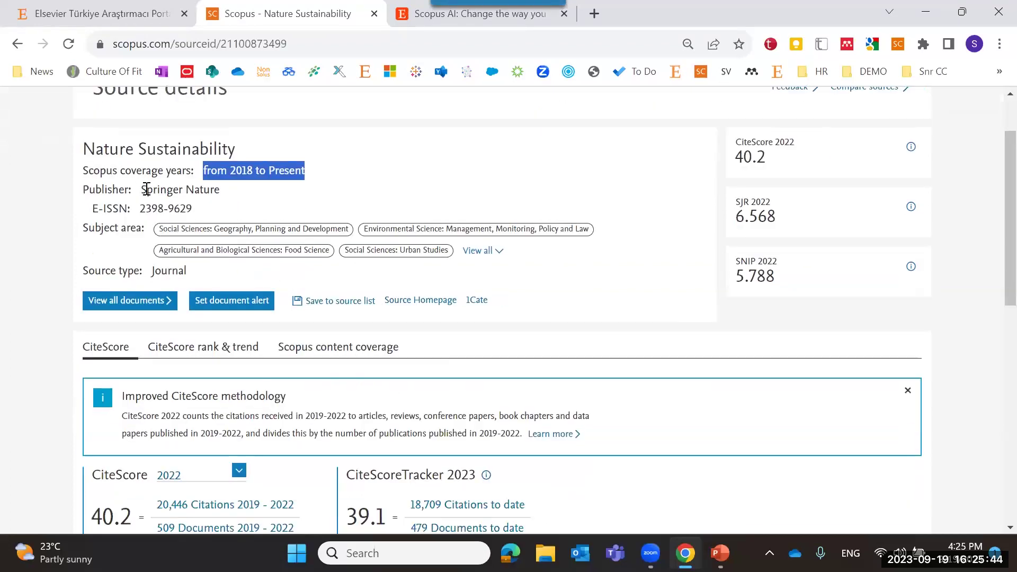
pyautogui.moveTo(143, 189); pyautogui.dragTo(188, 235)
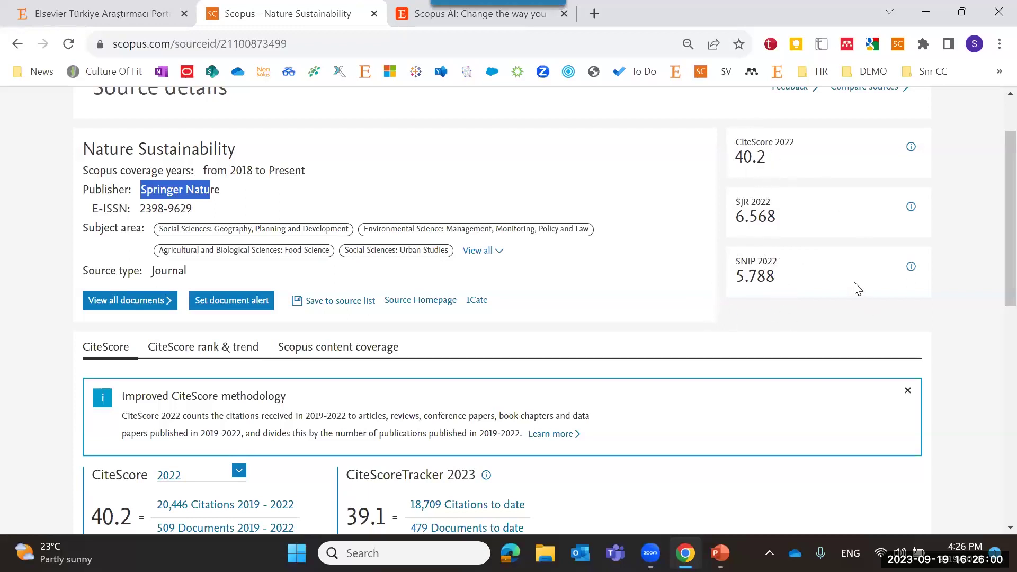
# Review the journal's CiteScore 2022 calculation, CiteScoreTracker 2023 and CiteScore rank by category.
pyautogui.scroll(-5, 611, 332)
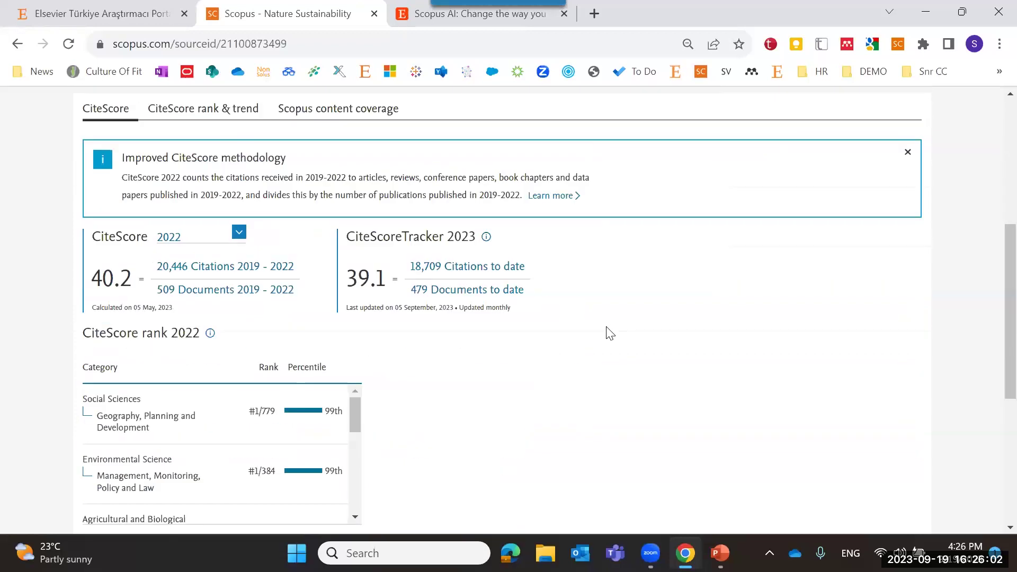
pyautogui.scroll(-3, 154, 363)
pyautogui.moveTo(358, 263); pyautogui.dragTo(404, 262)
pyautogui.scroll(4, 404, 261)
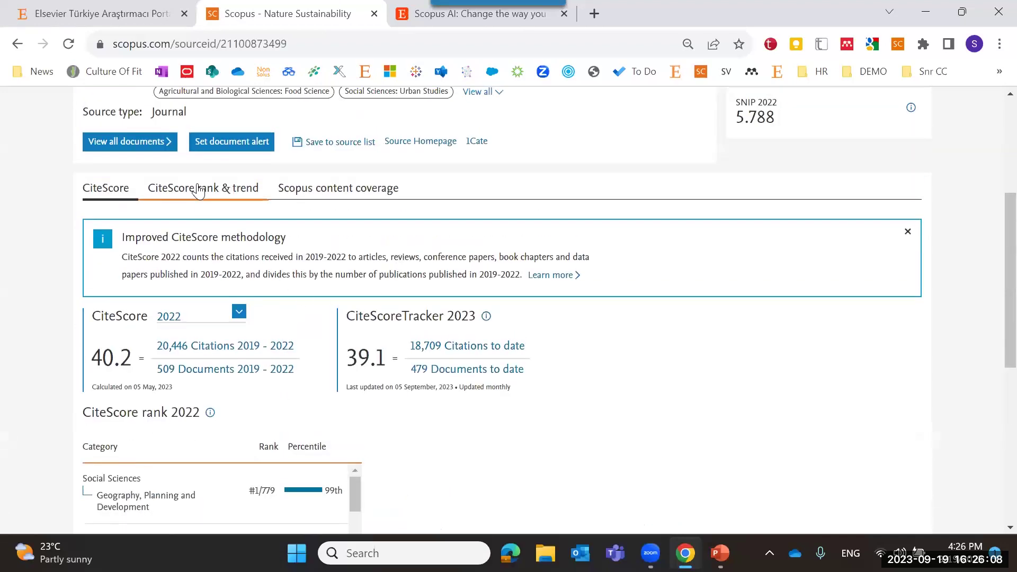
# Examine the journal's CiteScore rank and trend, including the ranked titles and the categories available for the ranking.
pyautogui.click(214, 209)
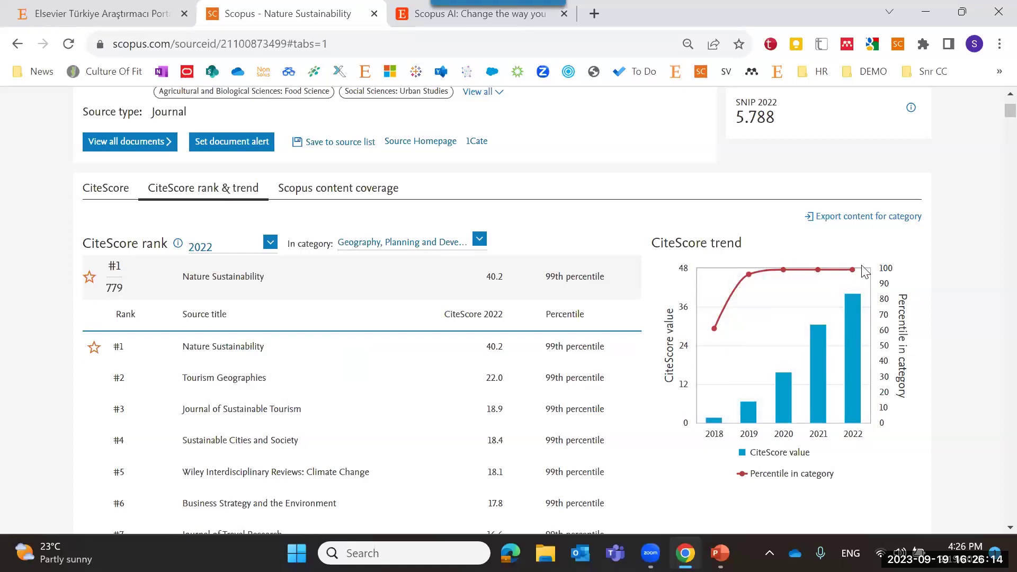
pyautogui.scroll(-1, 660, 303)
pyautogui.scroll(-3, 530, 310)
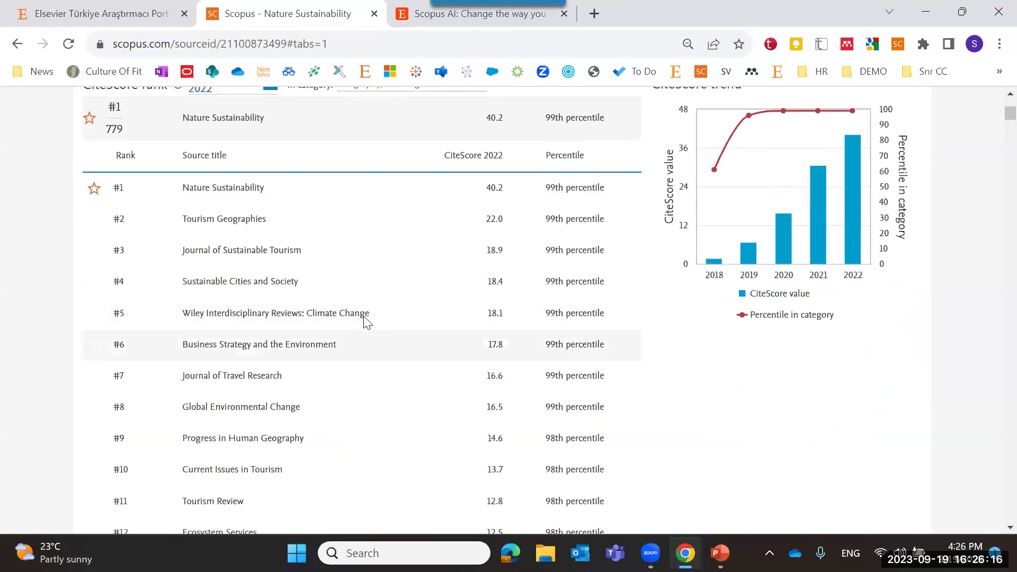
pyautogui.scroll(-6, 336, 293)
pyautogui.scroll(-2, 329, 307)
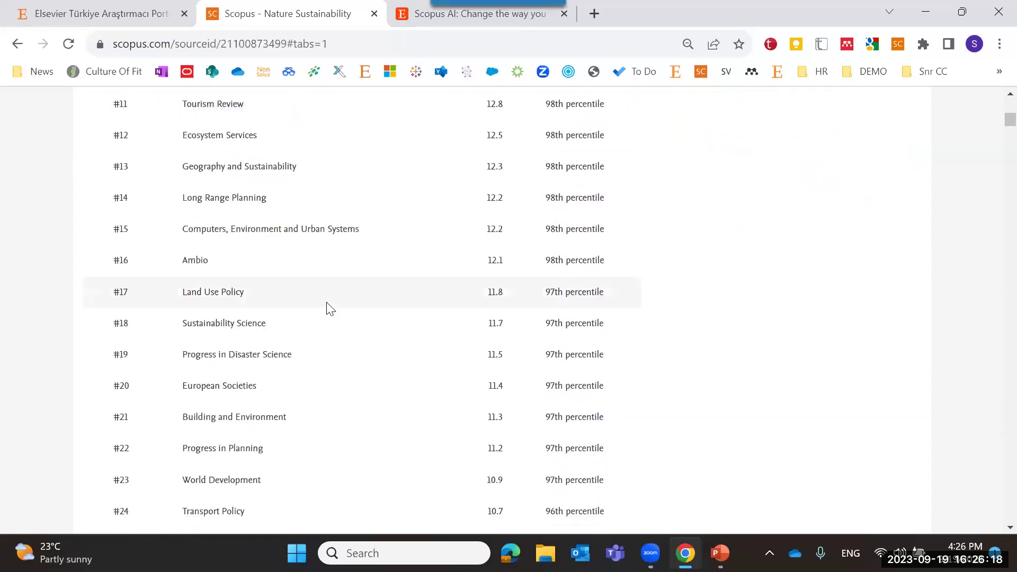
pyautogui.scroll(10, 326, 275)
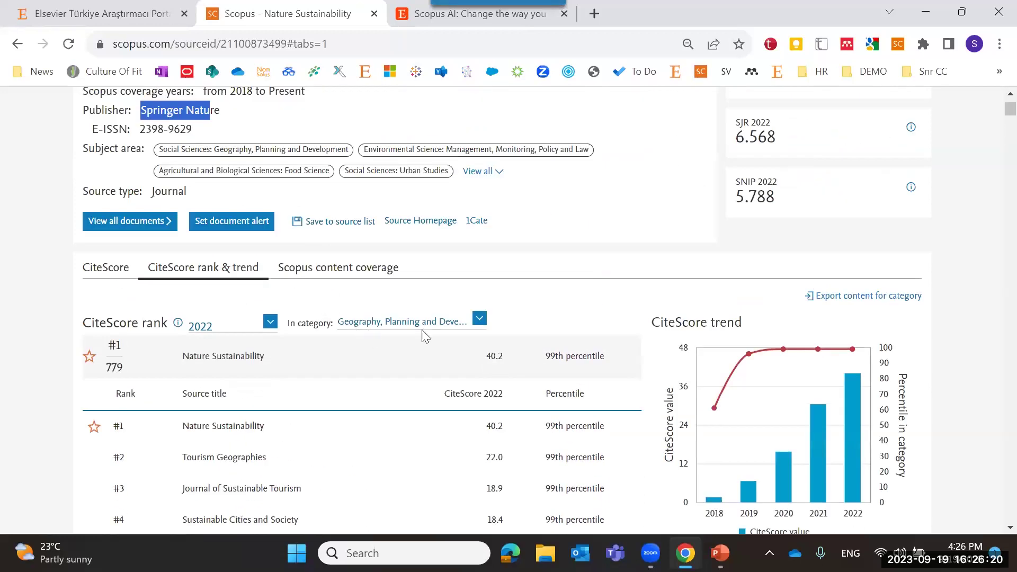
pyautogui.click(480, 318)
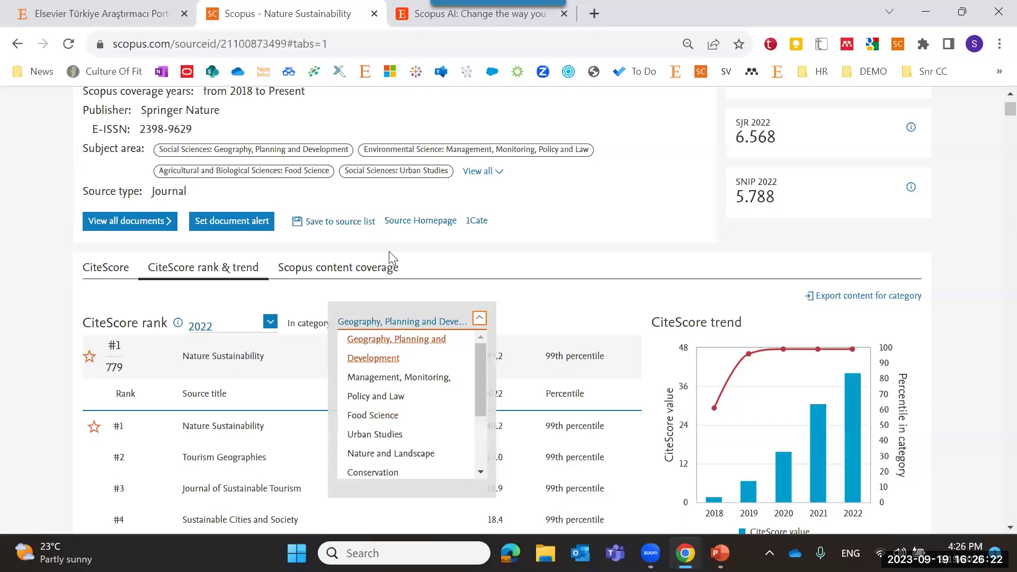
pyautogui.click(470, 252)
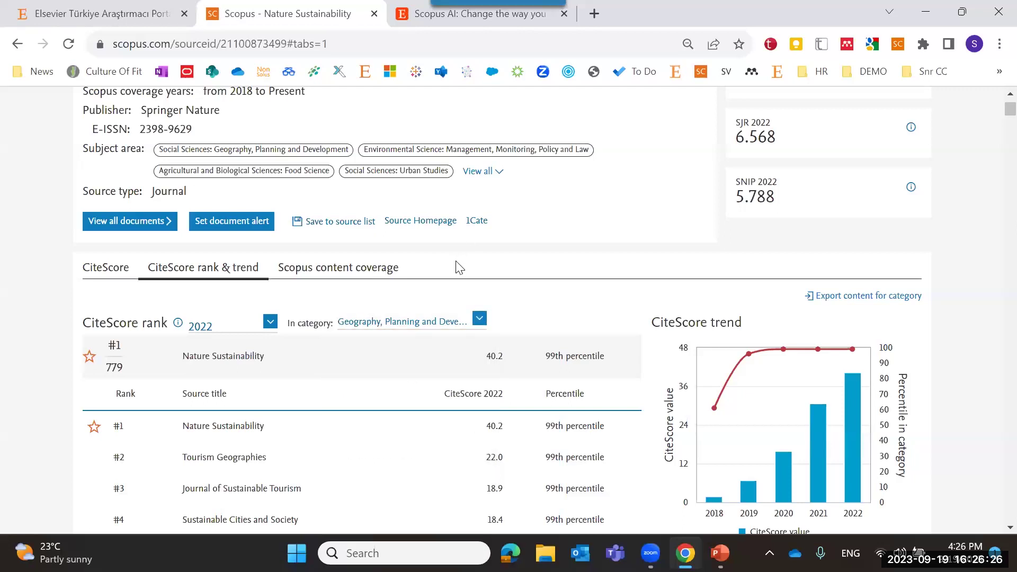
# Show the journal's Scopus content coverage and review the documents published per year.
pyautogui.scroll(2, 459, 267)
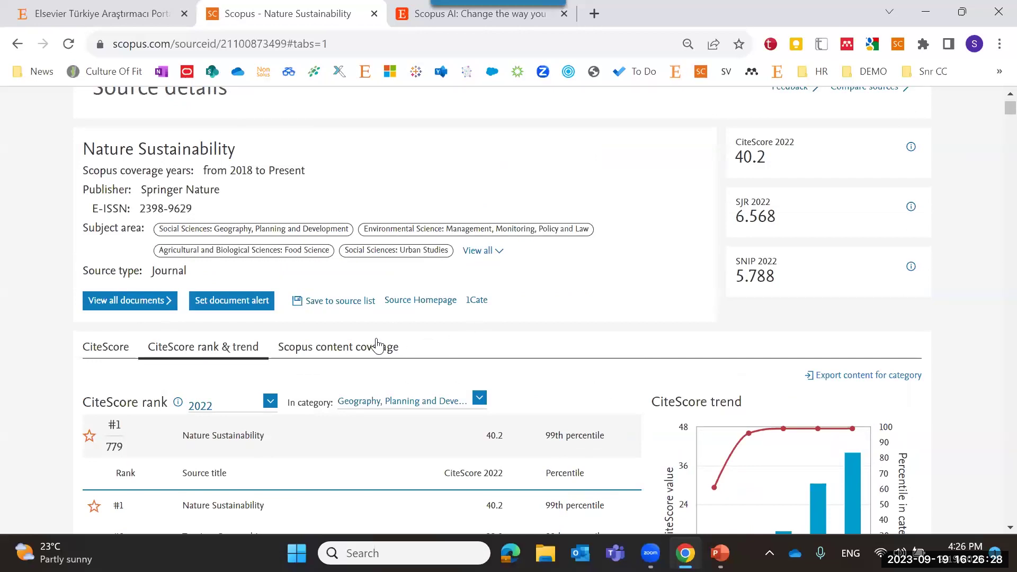
pyautogui.click(352, 354)
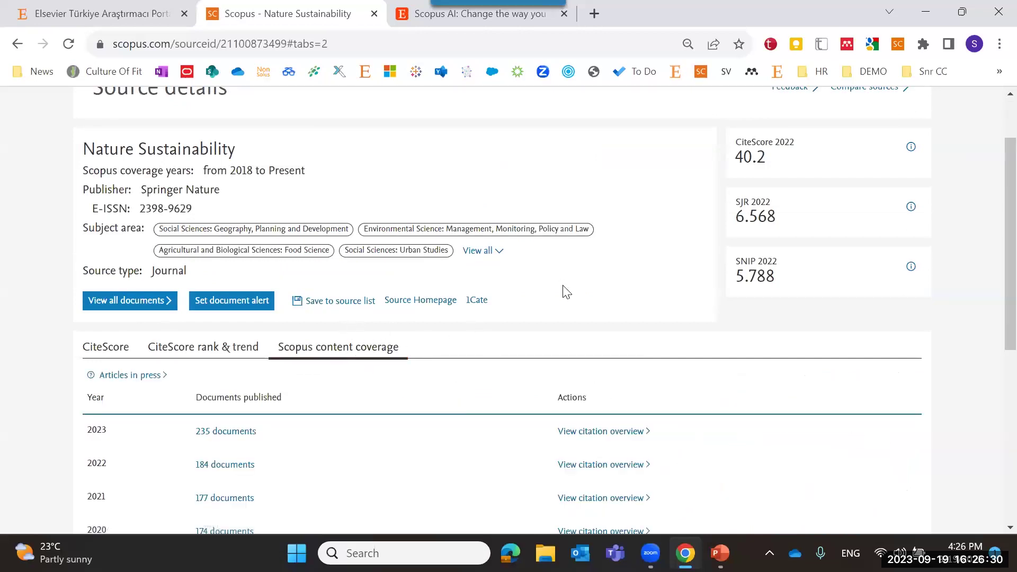
pyautogui.scroll(-6, 566, 291)
pyautogui.scroll(5, 558, 318)
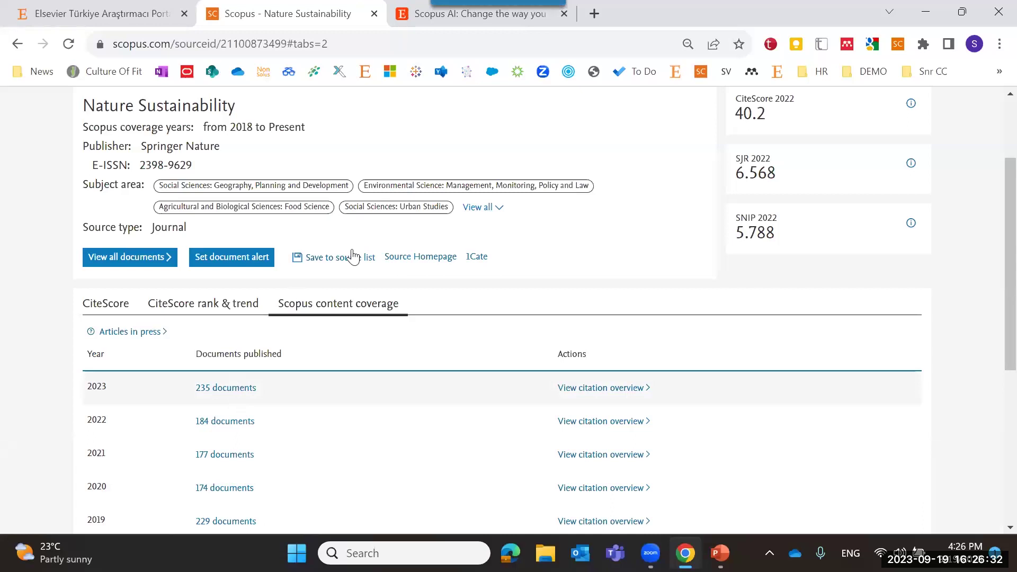
pyautogui.scroll(3, 353, 258)
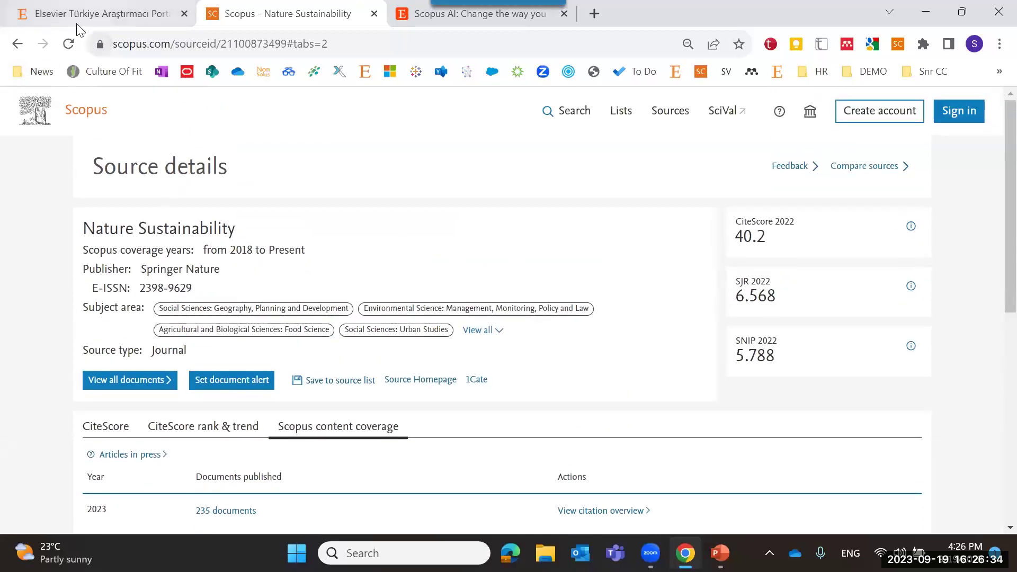
# Return from the Nature Sustainability source details to the Food Science source list and review its filters and results.
pyautogui.click(17, 43)
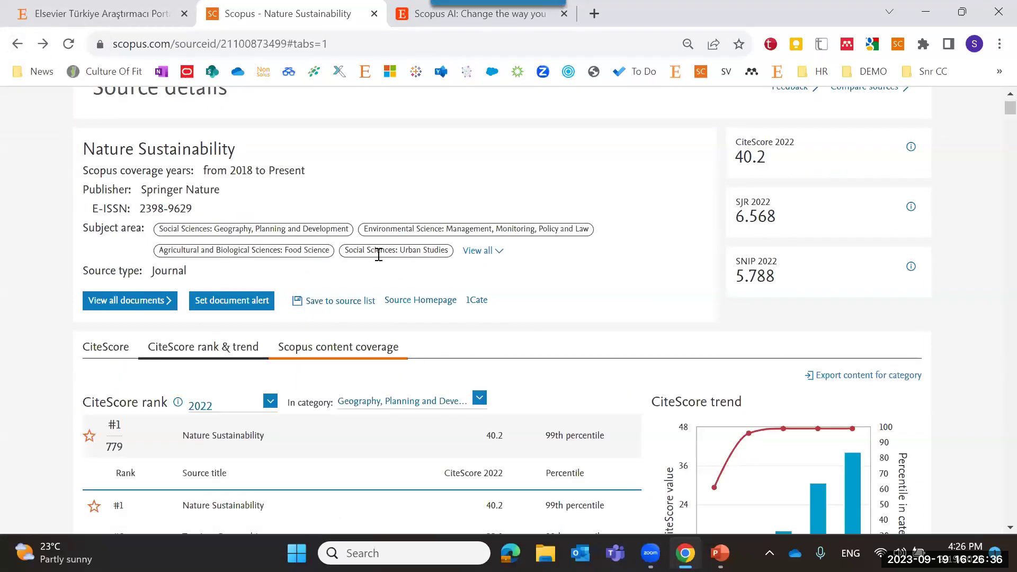
pyautogui.click(17, 43)
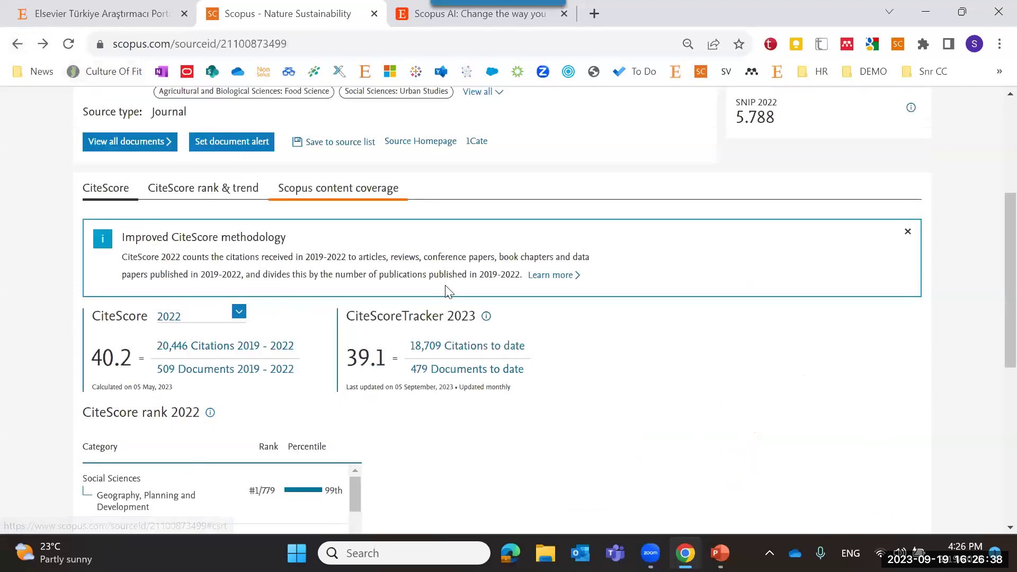
pyautogui.click(17, 43)
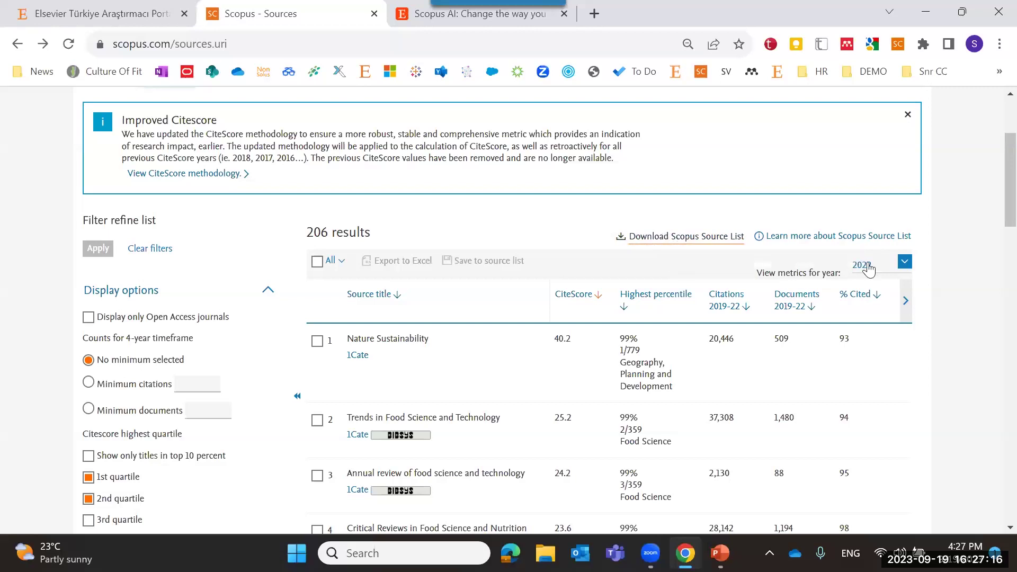
pyautogui.scroll(-1, 765, 297)
pyautogui.scroll(2, 544, 266)
pyautogui.scroll(1, 544, 266)
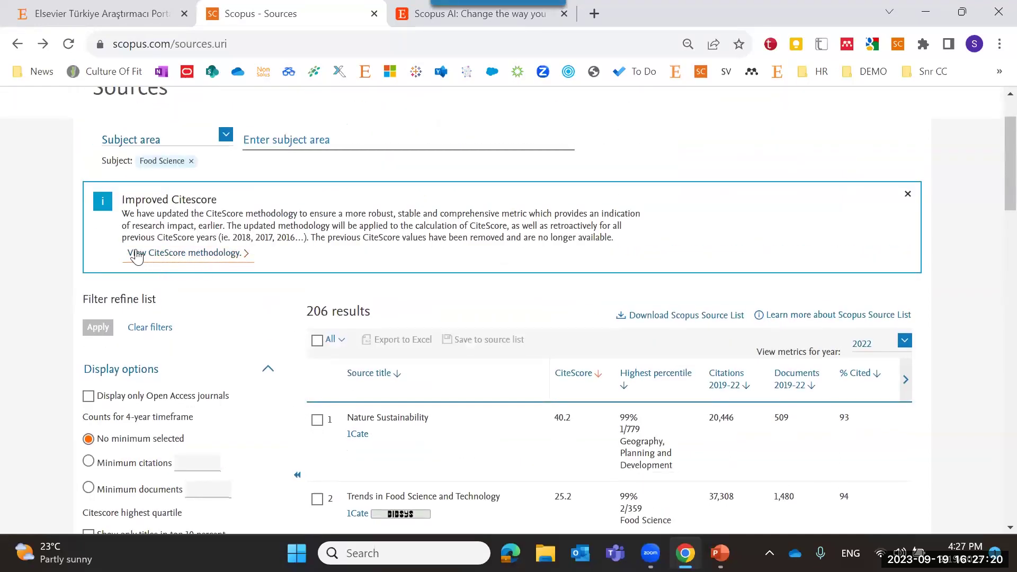
pyautogui.scroll(1, 513, 260)
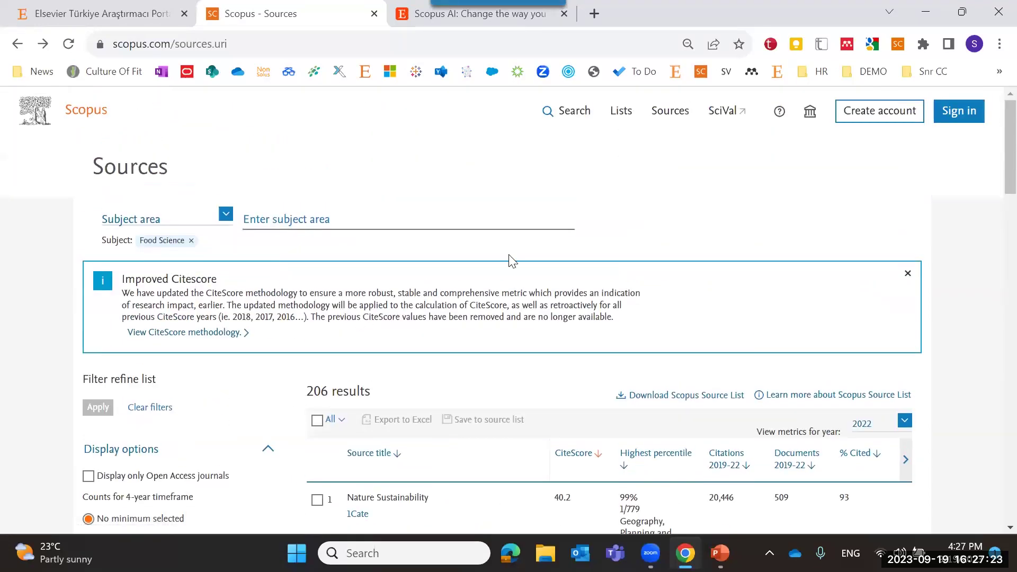
# Open the Scopus author search and search by the author's last name, adding an affiliation field and leaving it empty.
pyautogui.click(87, 114)
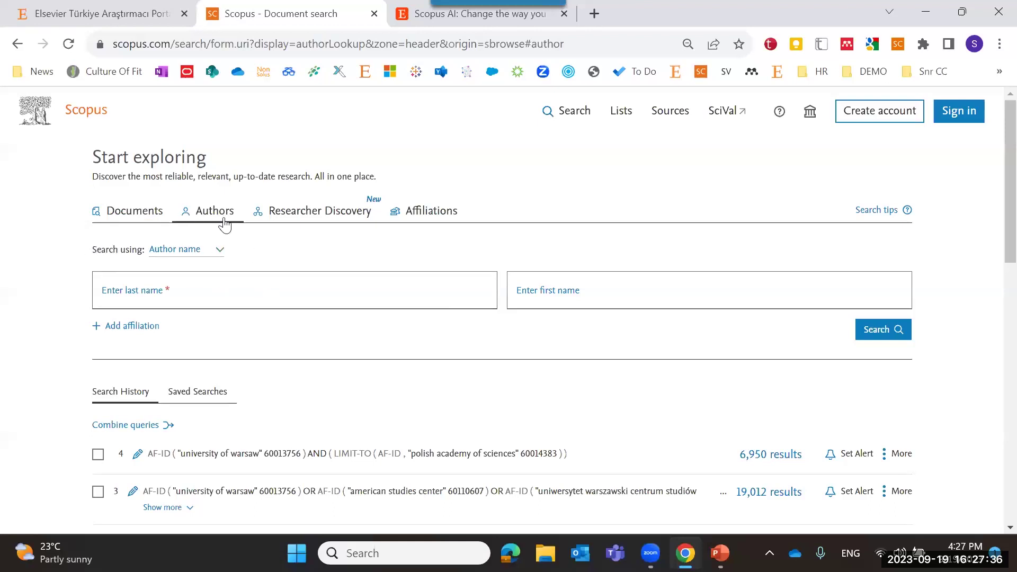
pyautogui.click(222, 299)
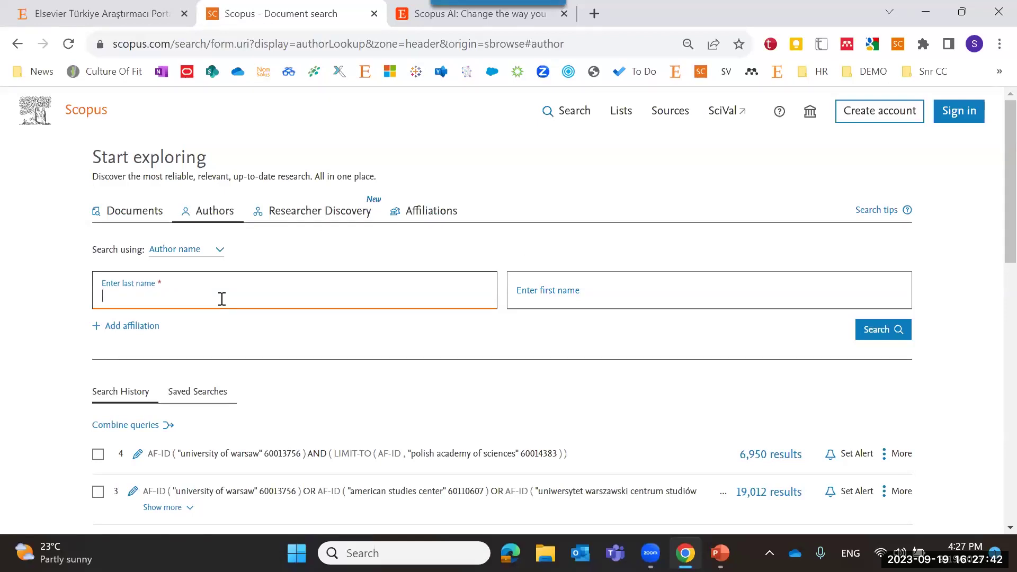
pyautogui.write('yagci')
pyautogui.doubleClick(112, 298)
pyautogui.click(167, 302)
pyautogui.click(140, 330)
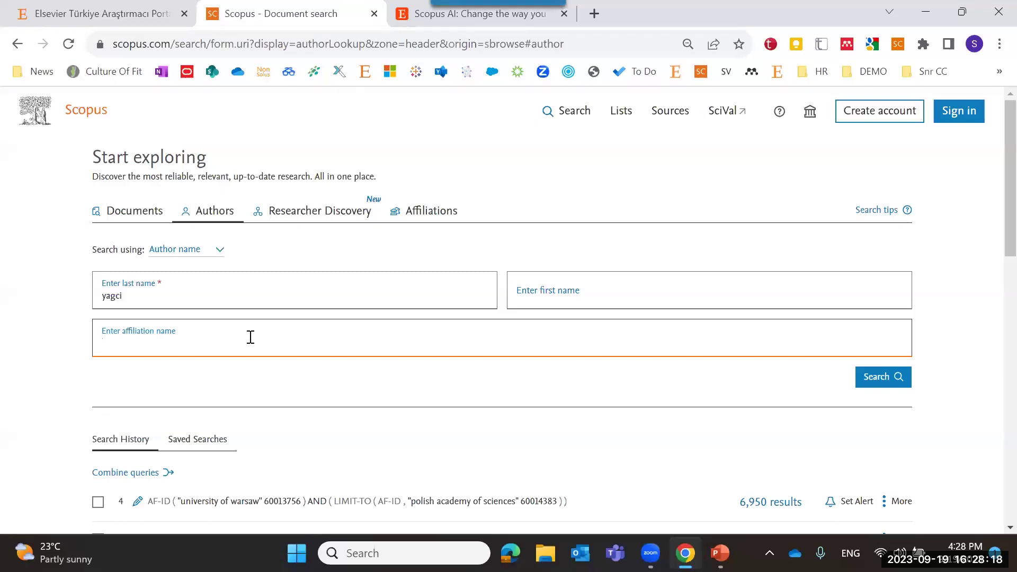
pyautogui.click(882, 386)
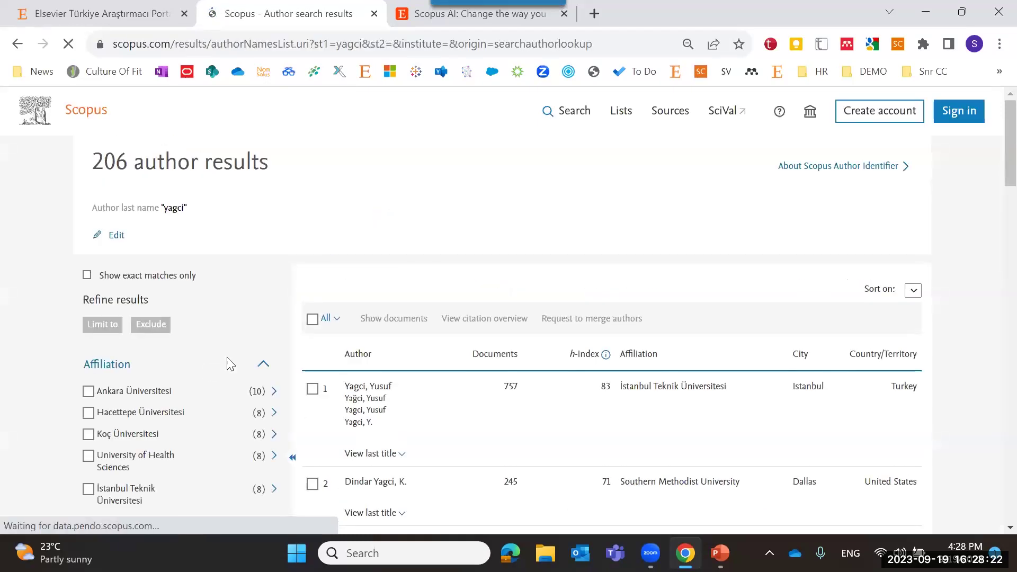
# Review the author search results, comparing name variants, document counts, h-index and affiliations.
pyautogui.scroll(-12, 443, 319)
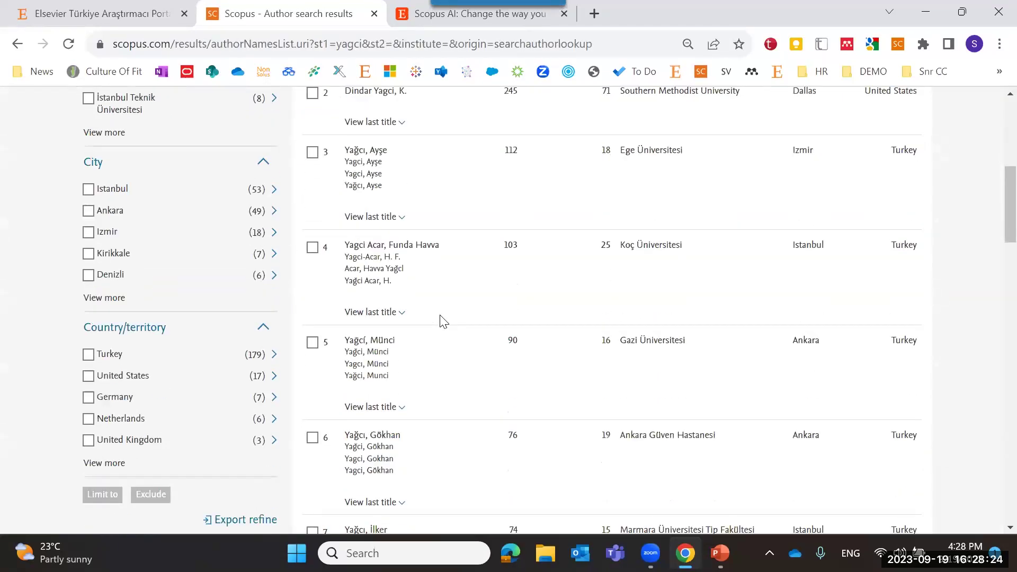
pyautogui.scroll(15, 443, 321)
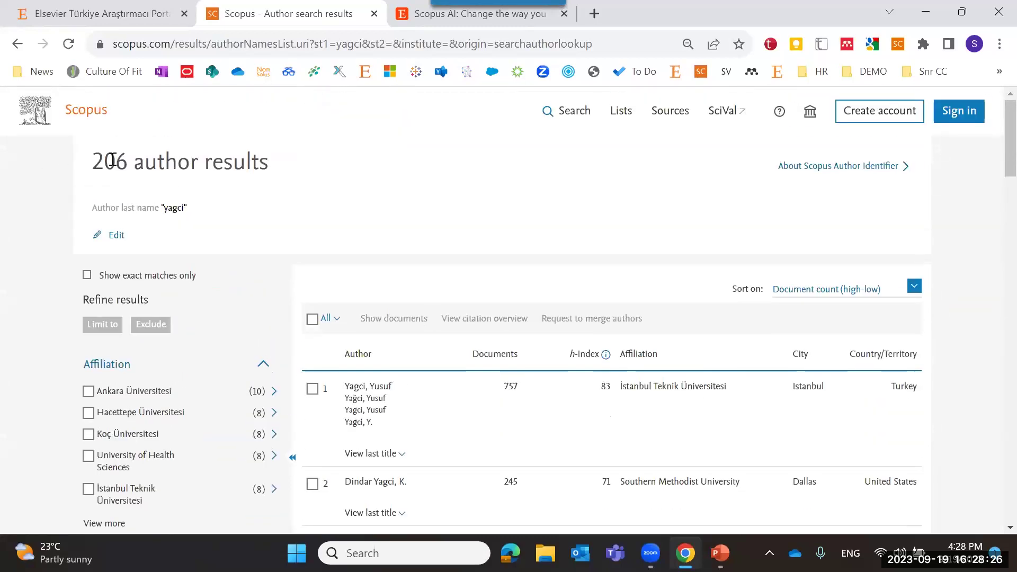
pyautogui.scroll(-3, 431, 252)
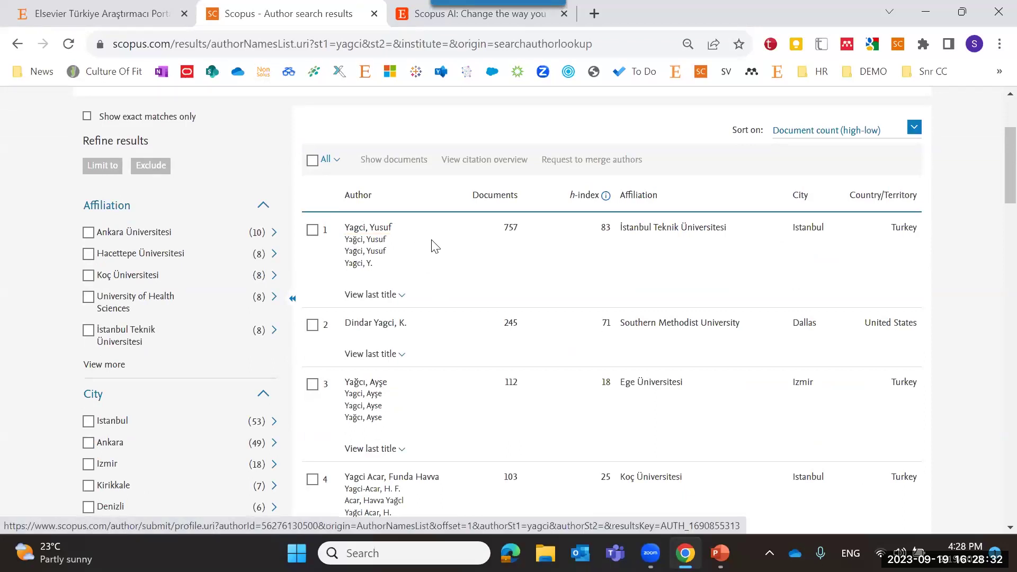
pyautogui.scroll(-3, 440, 257)
pyautogui.scroll(6, 451, 262)
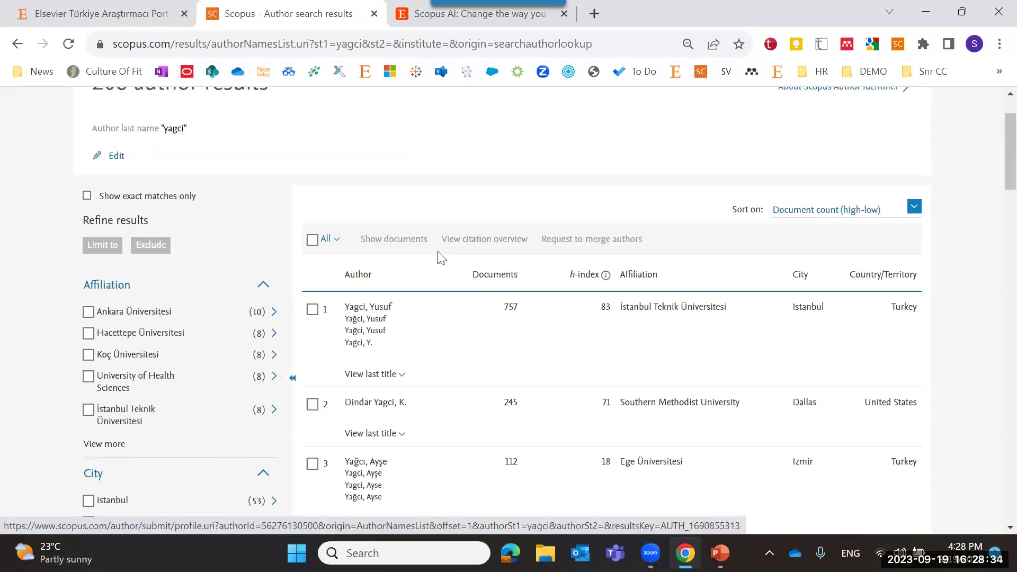
pyautogui.scroll(-1, 458, 270)
pyautogui.scroll(-1, 451, 304)
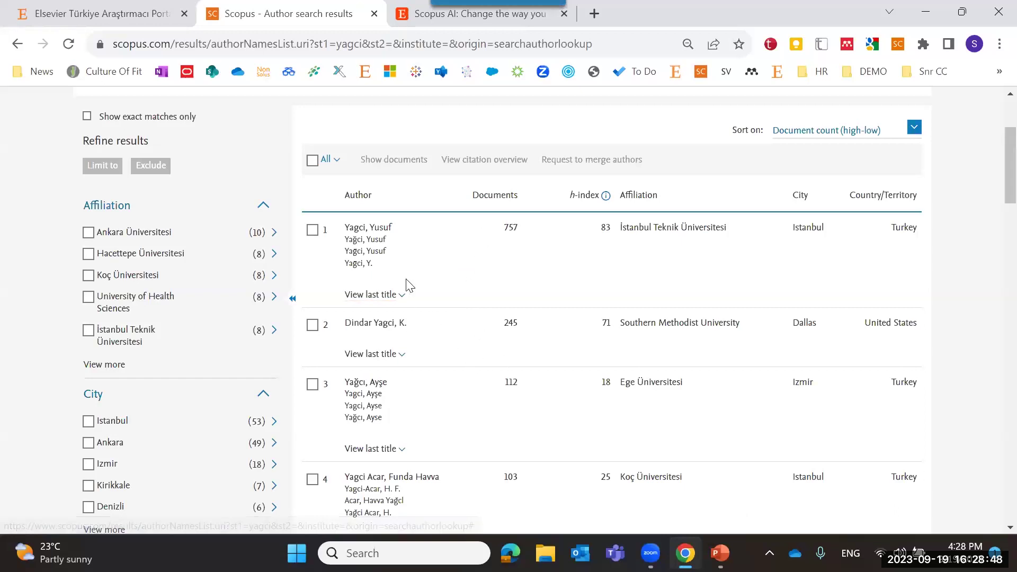
# Select the first two authors to enable a merge request, and clear the second author's selection.
pyautogui.click(313, 230)
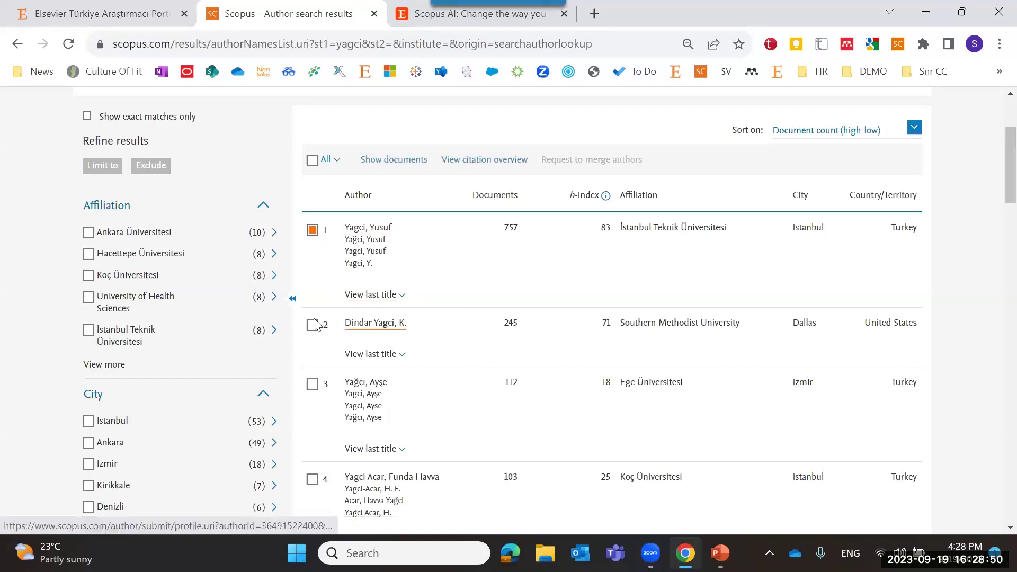
pyautogui.click(312, 324)
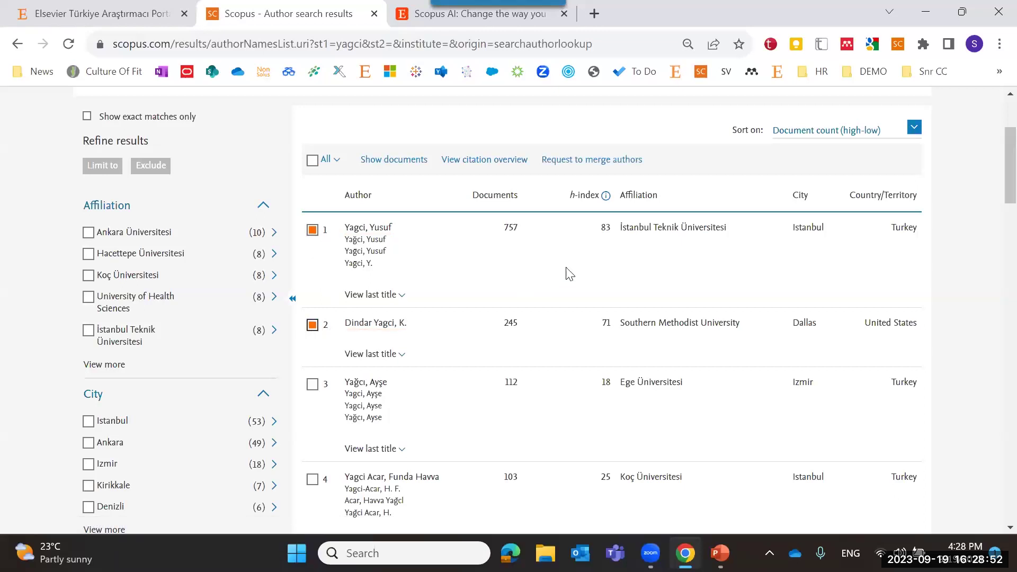
pyautogui.scroll(1, 569, 274)
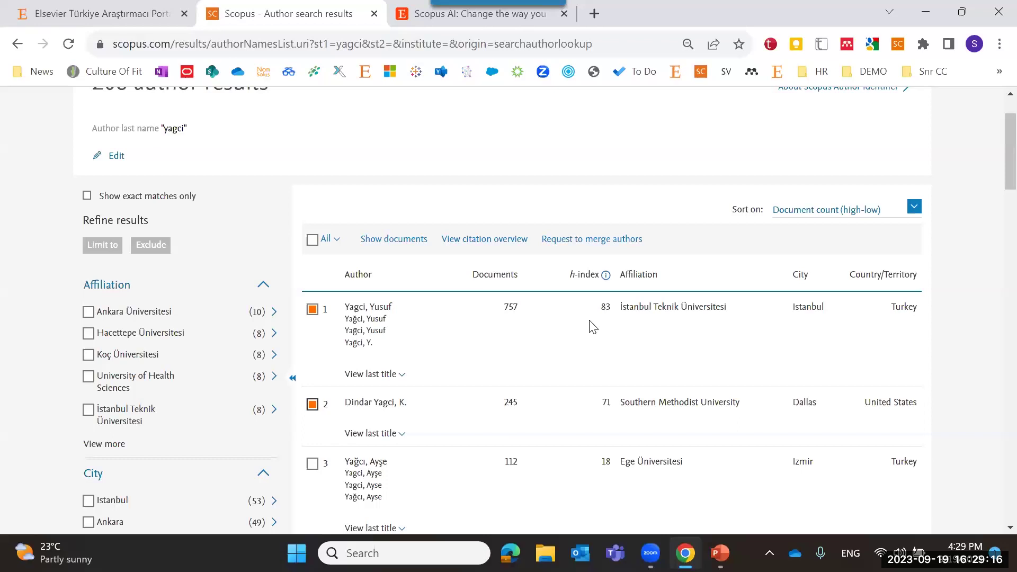
pyautogui.click(313, 405)
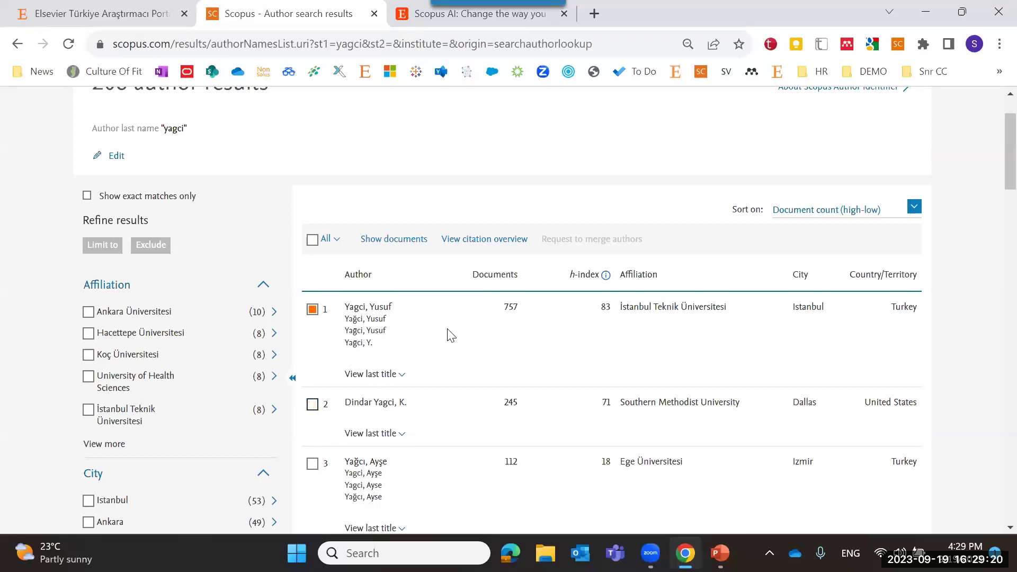
# Open the first author's profile and review the additional author information, including other names, institution history and subject areas.
pyautogui.click(381, 314)
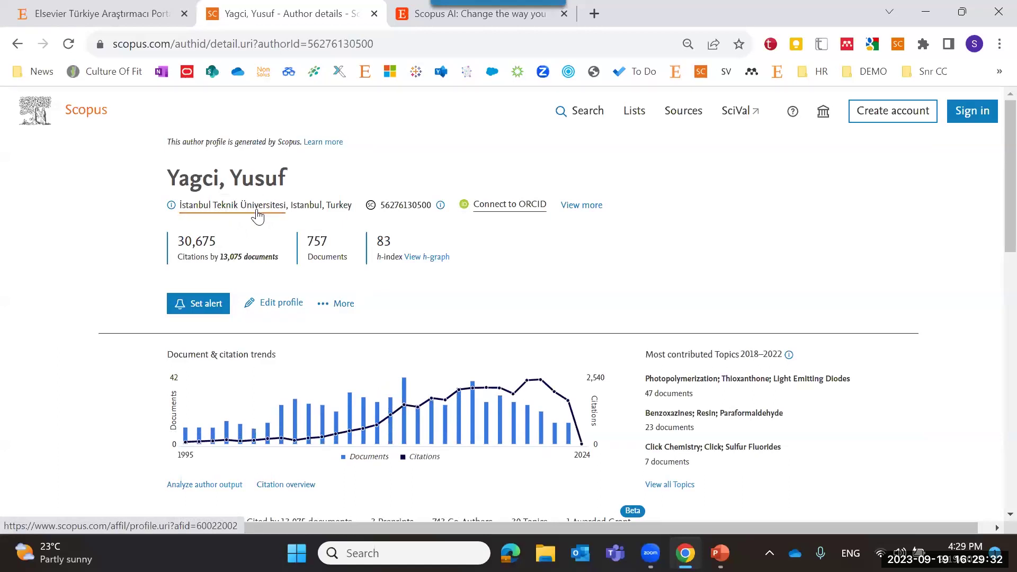
pyautogui.click(582, 207)
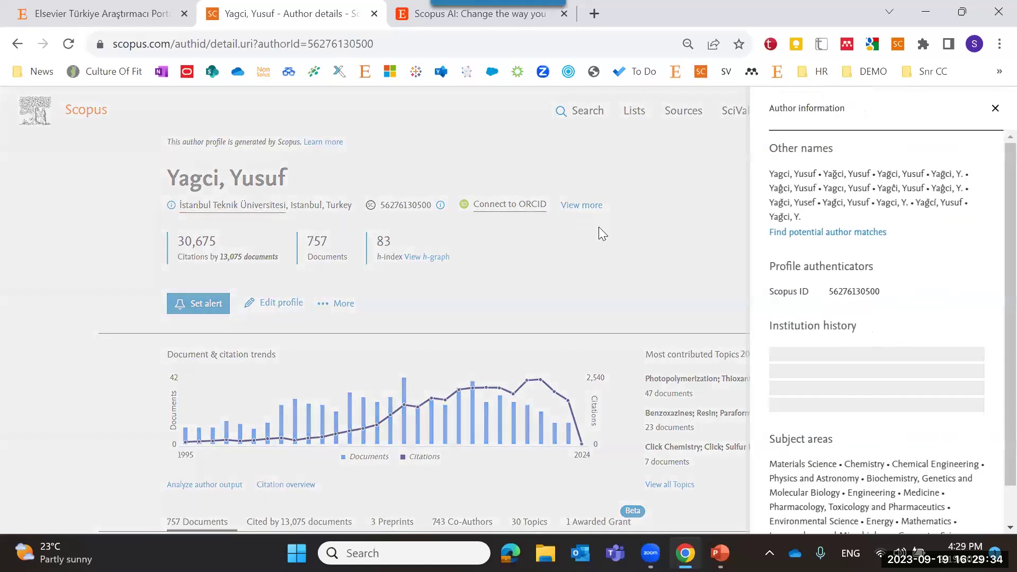
pyautogui.scroll(-2, 900, 290)
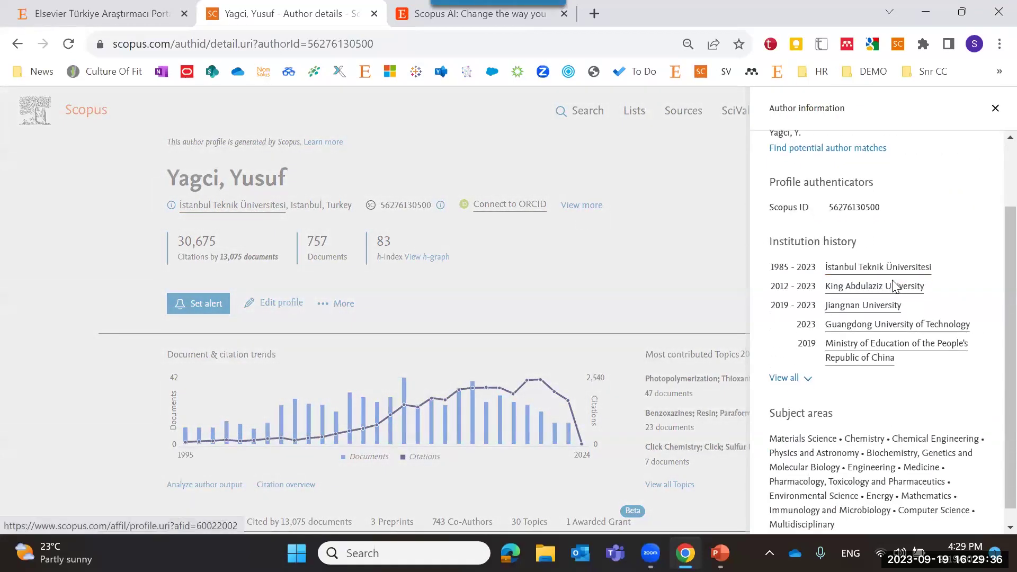
pyautogui.scroll(2, 896, 287)
pyautogui.scroll(1, 896, 287)
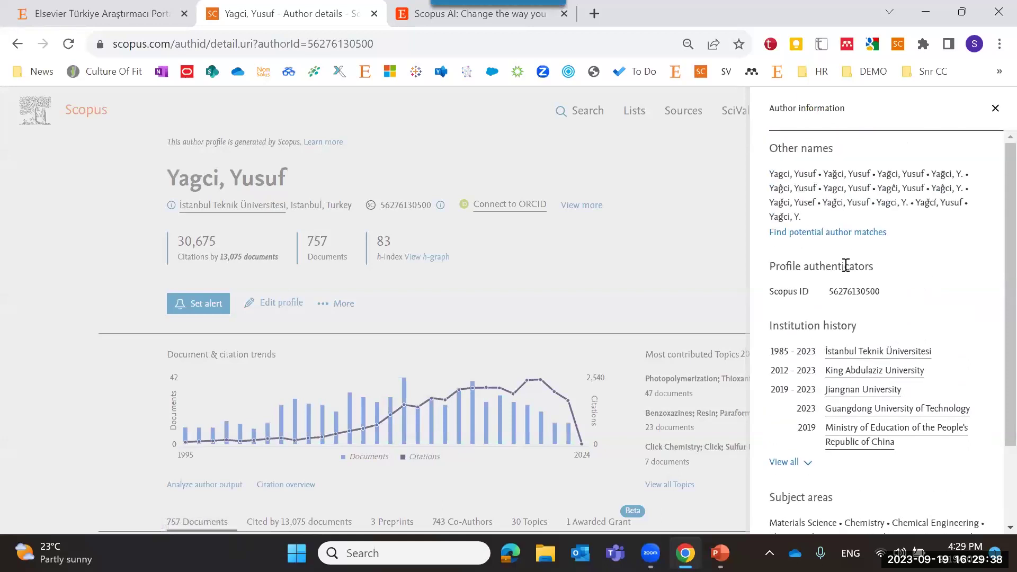
pyautogui.scroll(-2, 893, 298)
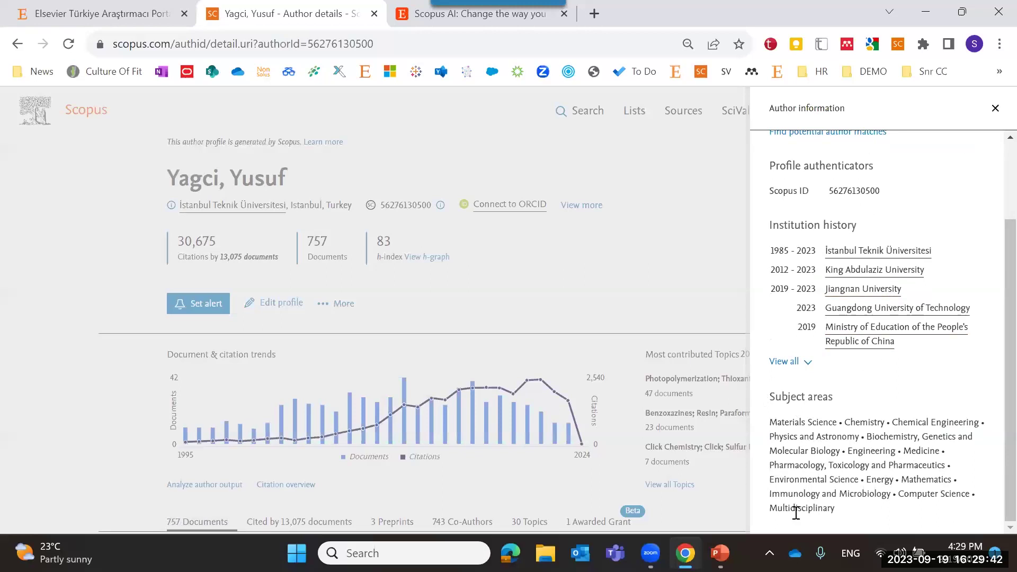
pyautogui.scroll(2, 850, 342)
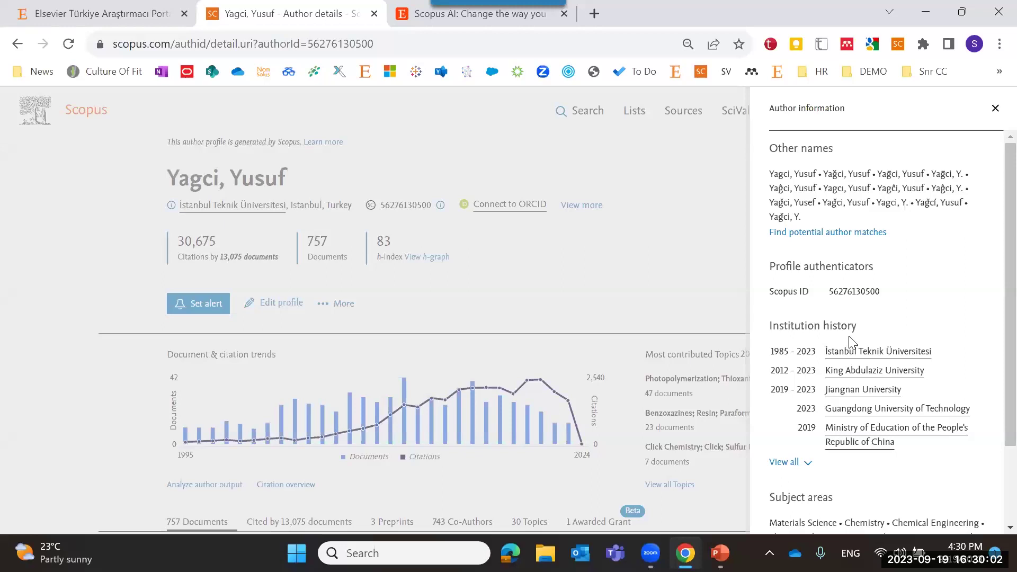
pyautogui.scroll(-1, 879, 317)
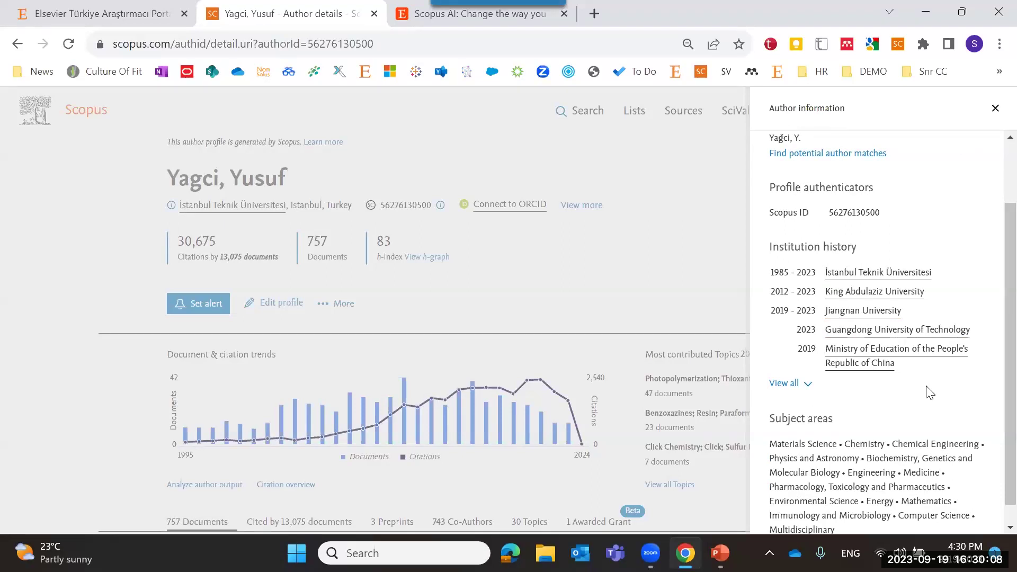
pyautogui.scroll(1, 931, 393)
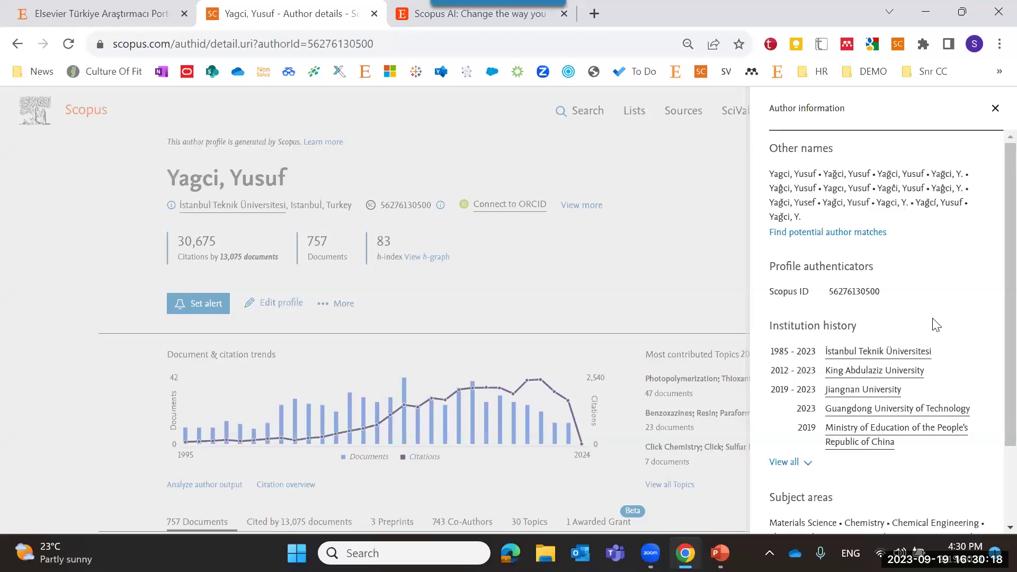
pyautogui.click(996, 108)
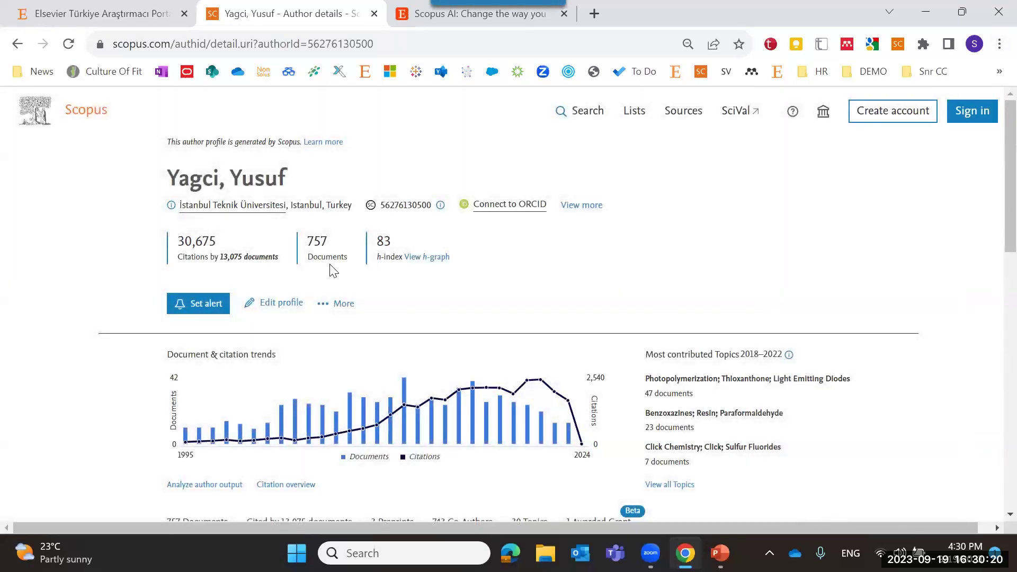
# Request editing of the author profile and sign in to Scopus with the saved work account and its password.
pyautogui.click(271, 312)
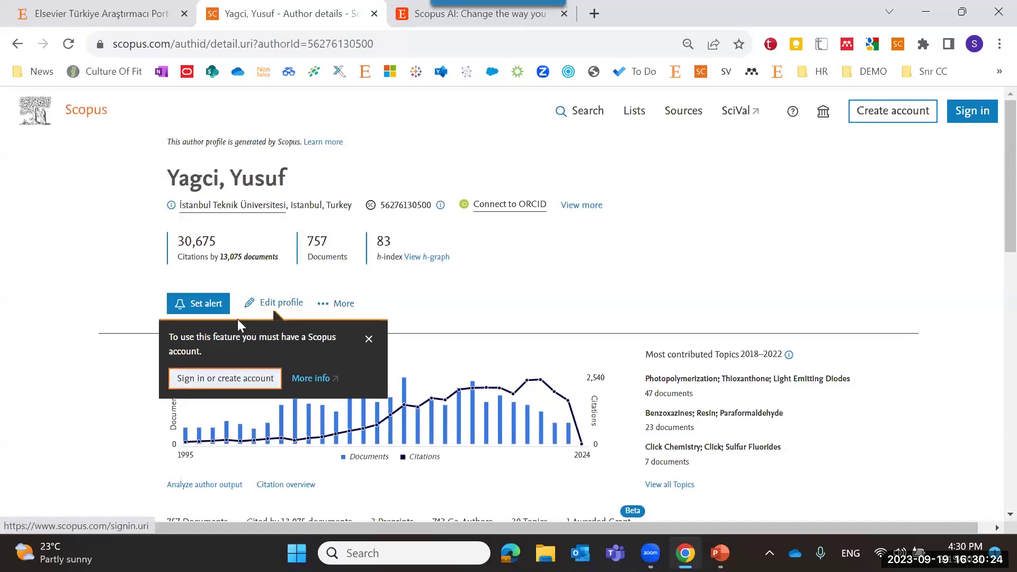
pyautogui.click(243, 385)
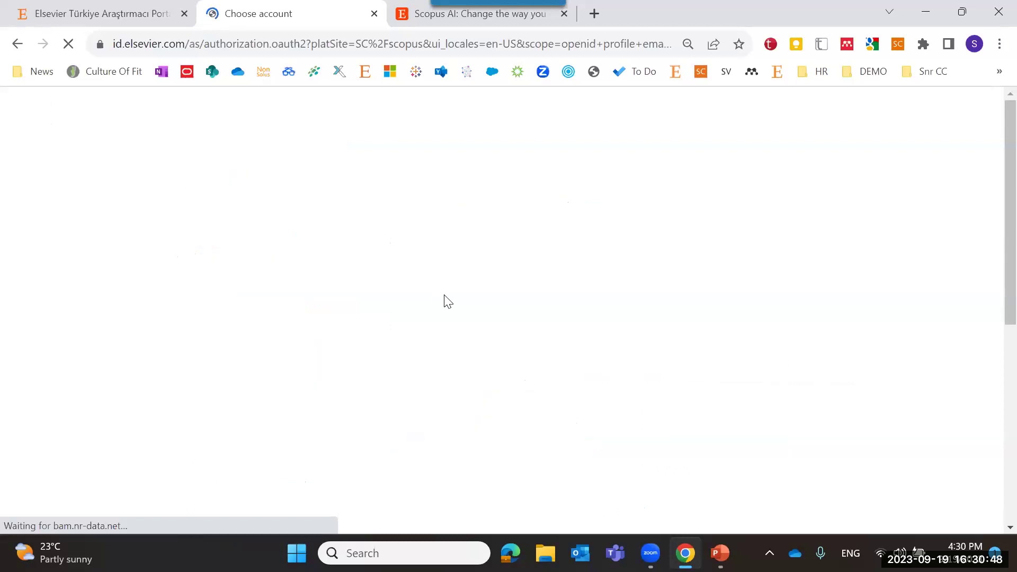
pyautogui.scroll(-4, 477, 302)
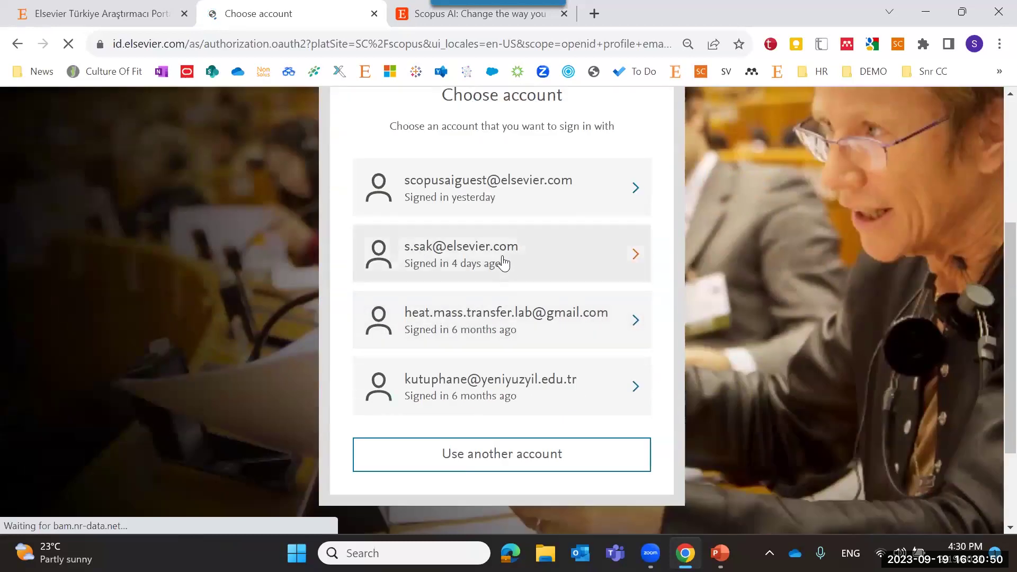
pyautogui.click(538, 278)
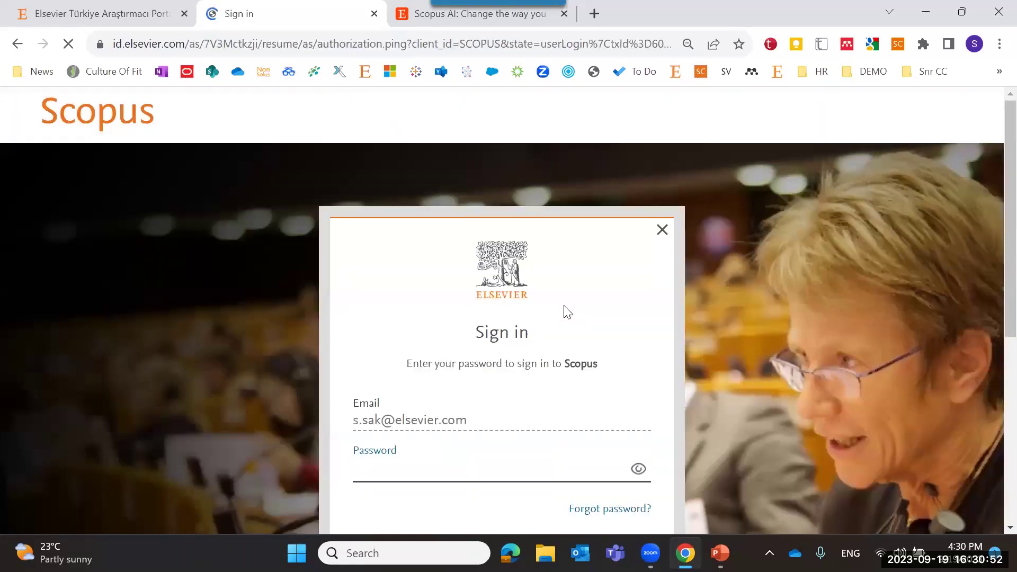
pyautogui.write('•')
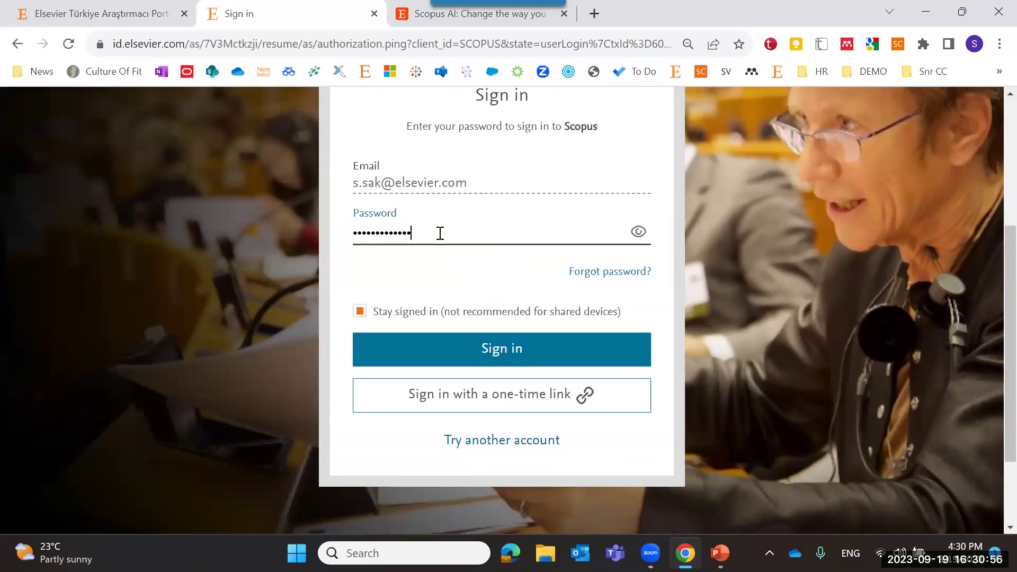
pyautogui.click(479, 359)
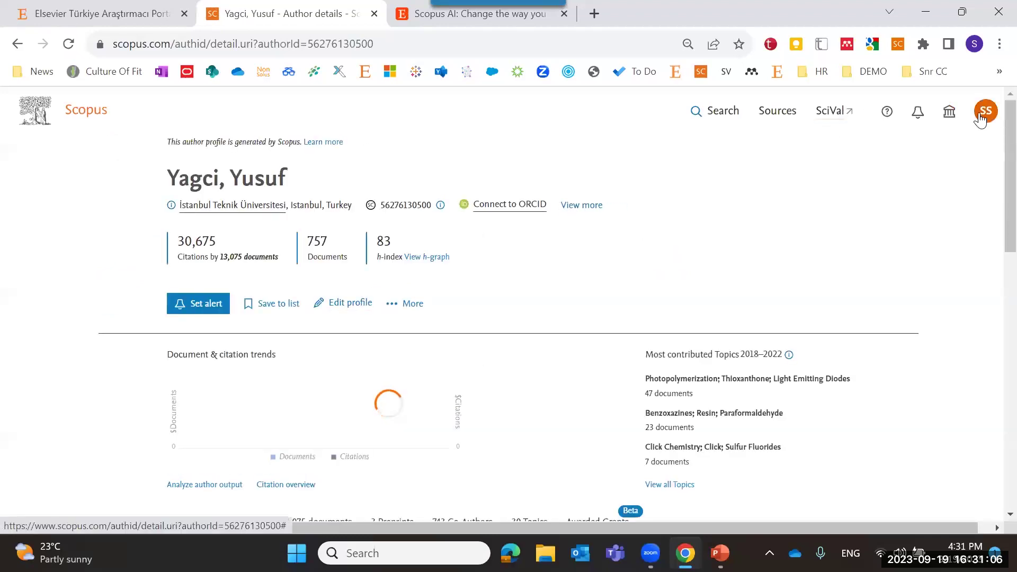
# Open the author profile for editing, stating that changes are requested on behalf of someone else.
pyautogui.click(358, 308)
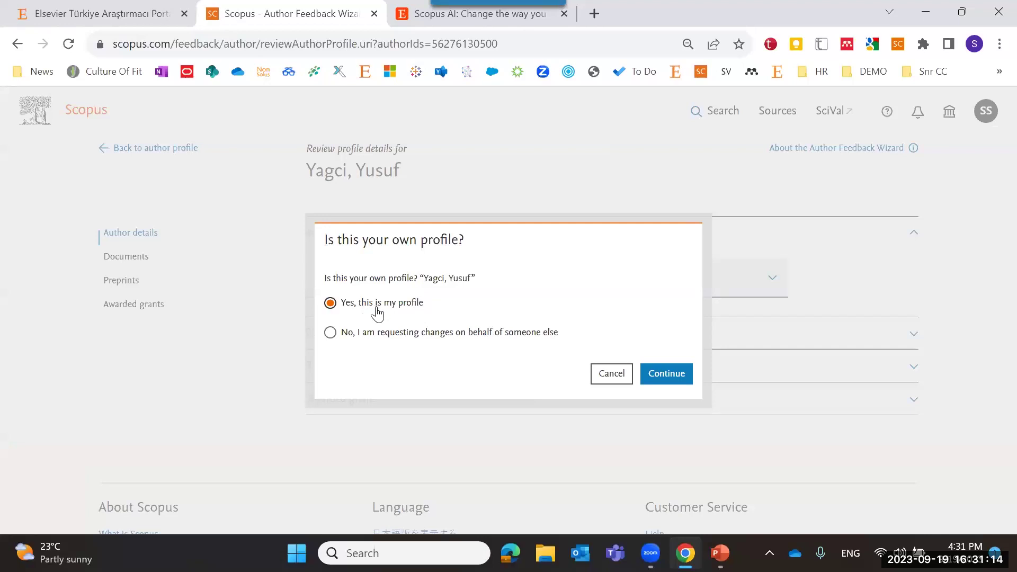
pyautogui.click(331, 335)
pyautogui.click(657, 381)
pyautogui.scroll(-1, 652, 393)
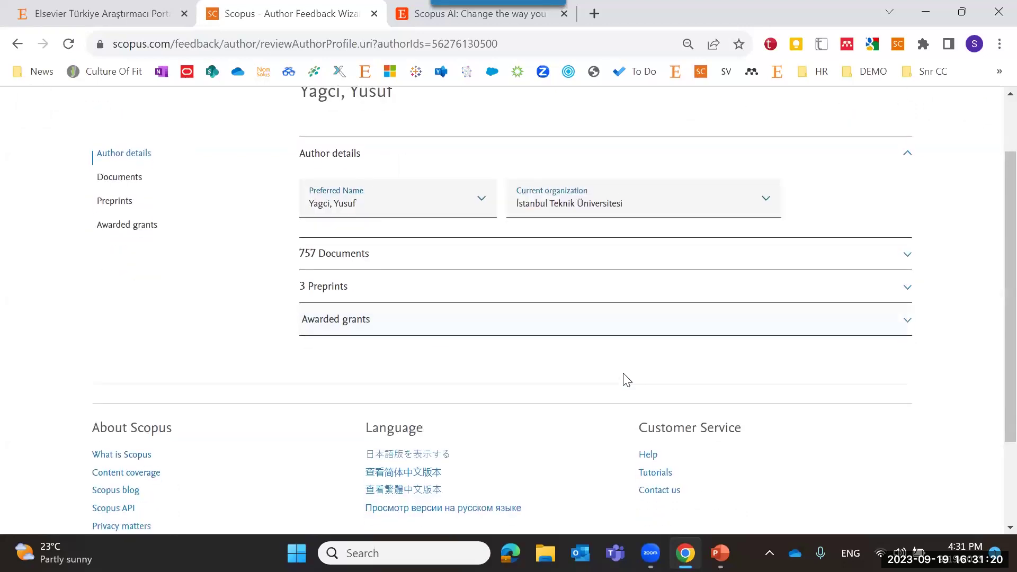
# Review the selectable current organizations and the documents that can be removed from the author's profile, down to the missing-documents option.
pyautogui.click(564, 204)
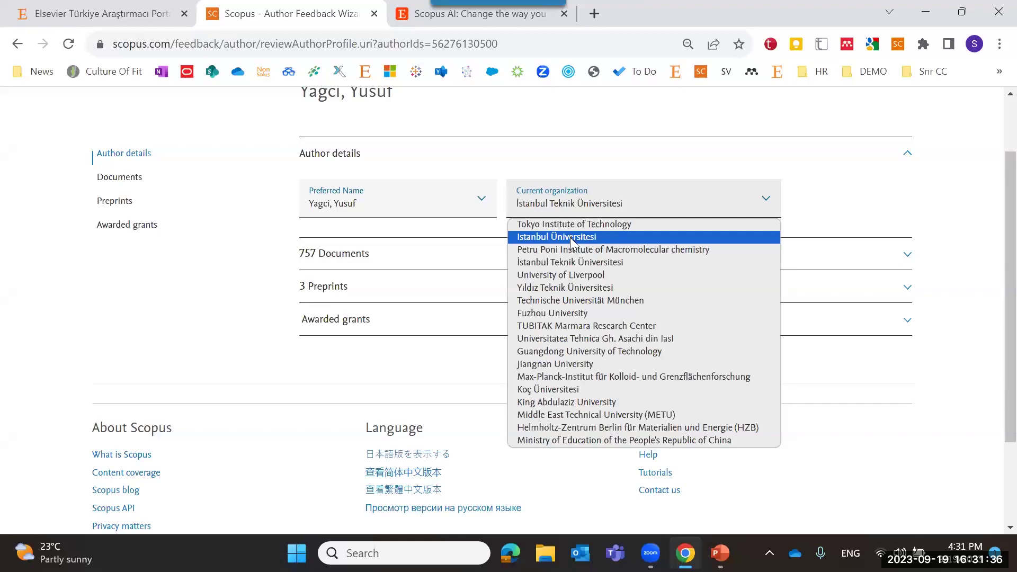
pyautogui.click(833, 207)
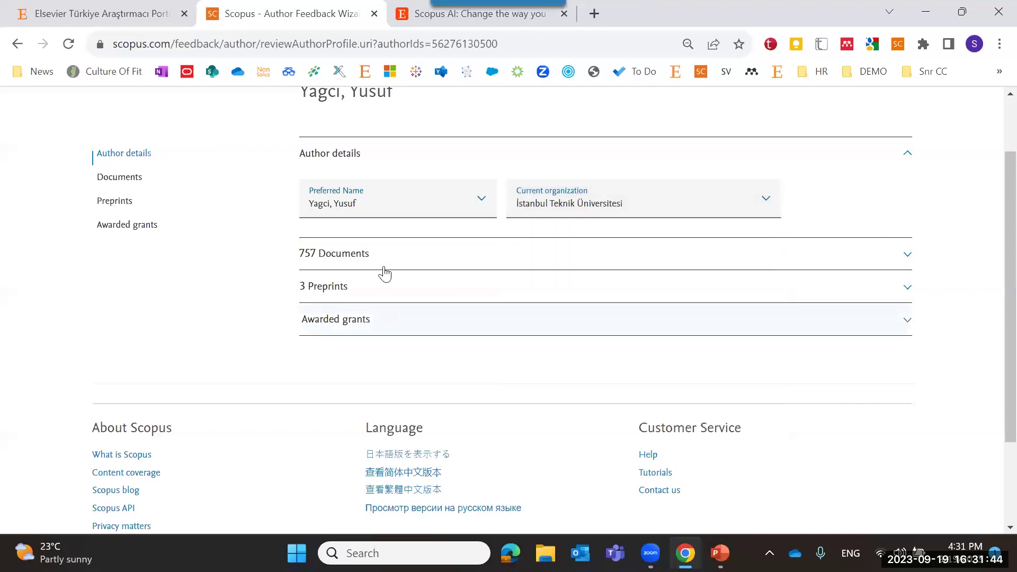
pyautogui.click(371, 258)
pyautogui.scroll(-3, 387, 261)
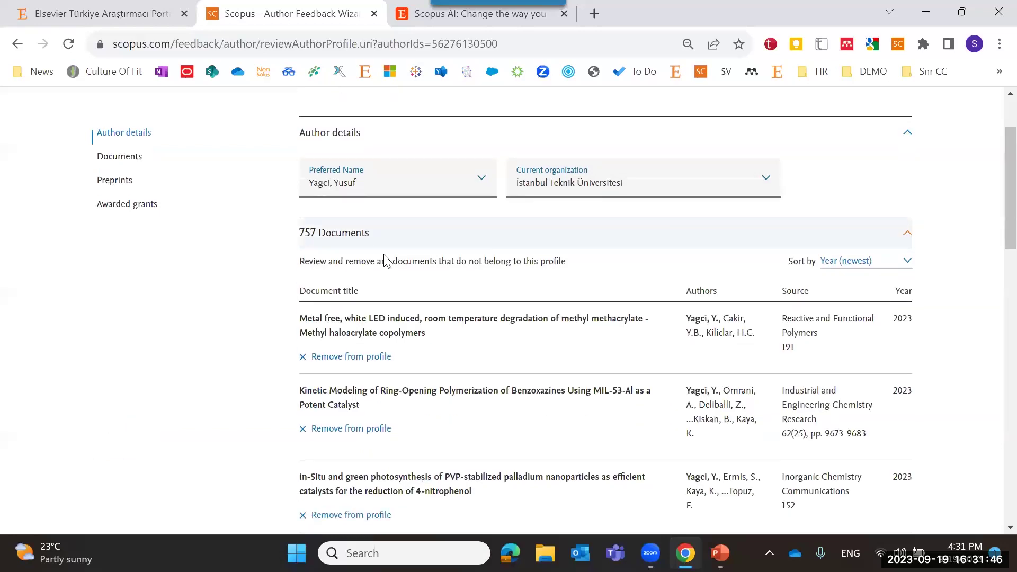
pyautogui.scroll(3, 432, 282)
pyautogui.scroll(-1, 430, 279)
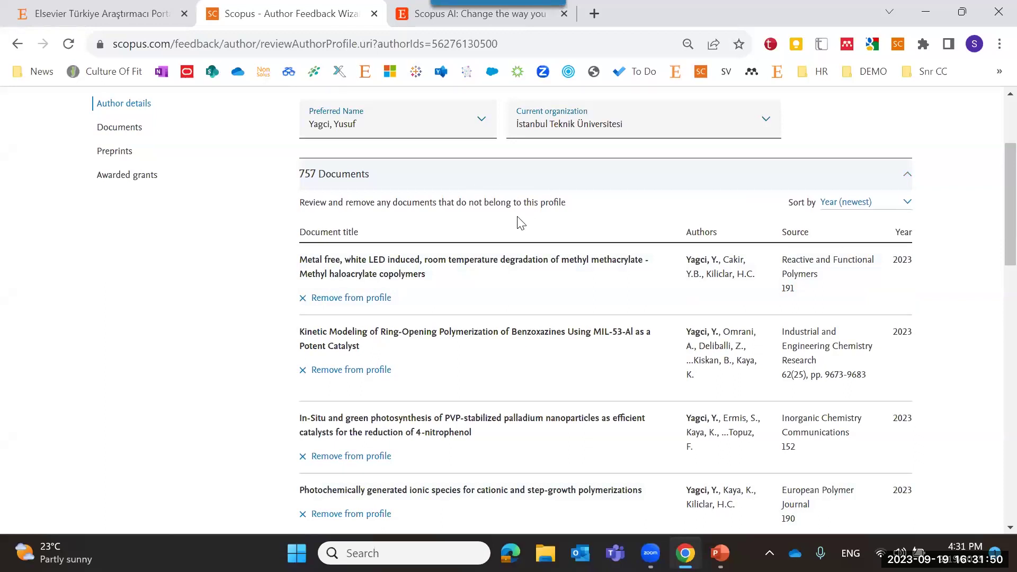
pyautogui.click(883, 175)
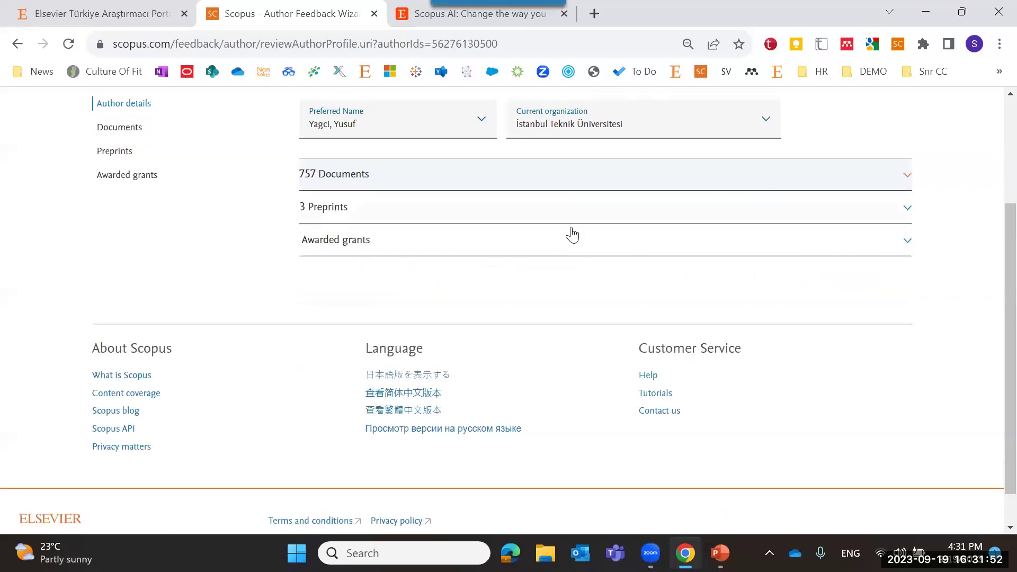
pyautogui.scroll(1, 424, 281)
pyautogui.click(376, 262)
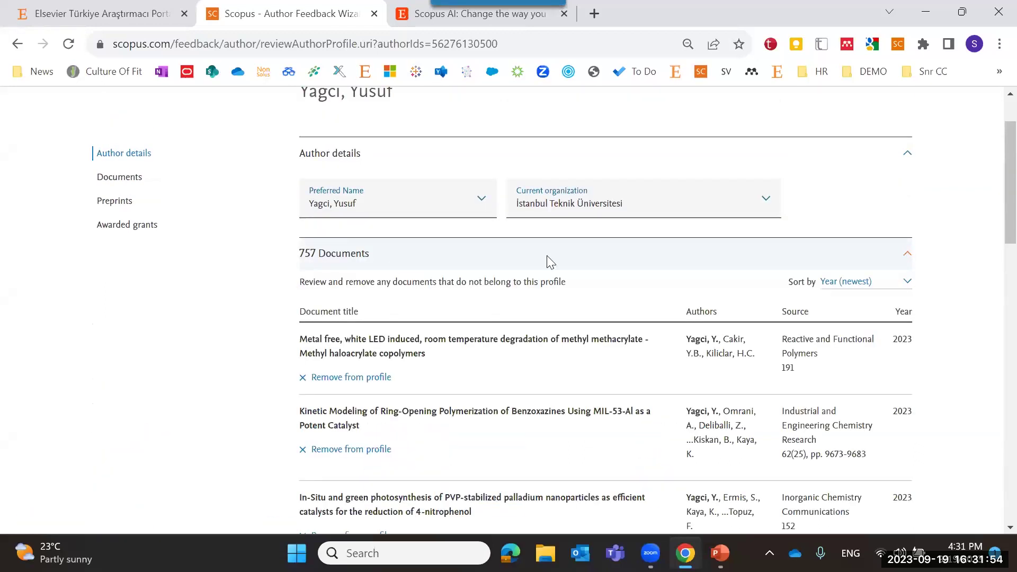
pyautogui.scroll(-15, 583, 265)
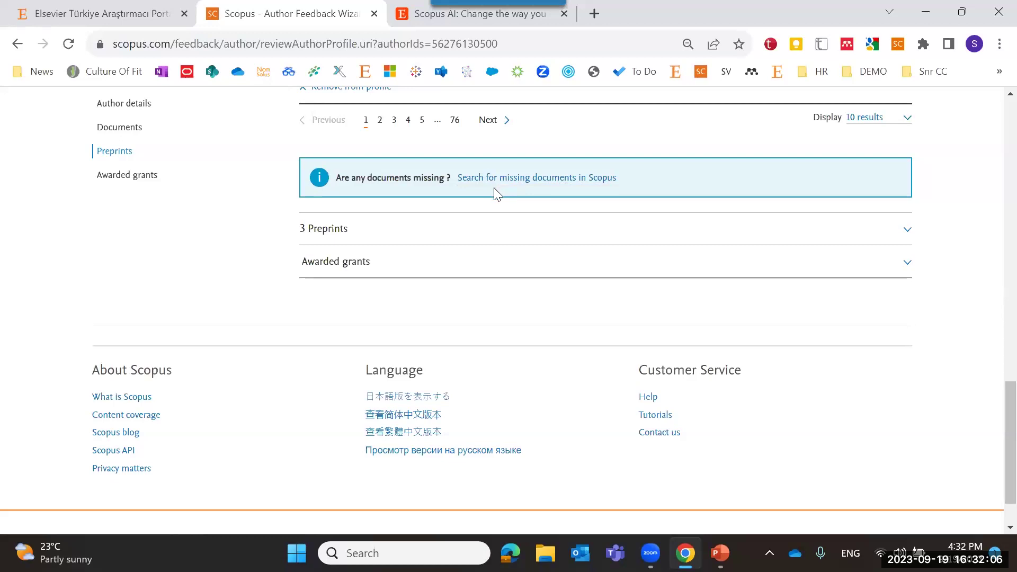
# Expand the preprints section of the profile review and examine the entries that can be removed from the profile.
pyautogui.click(363, 231)
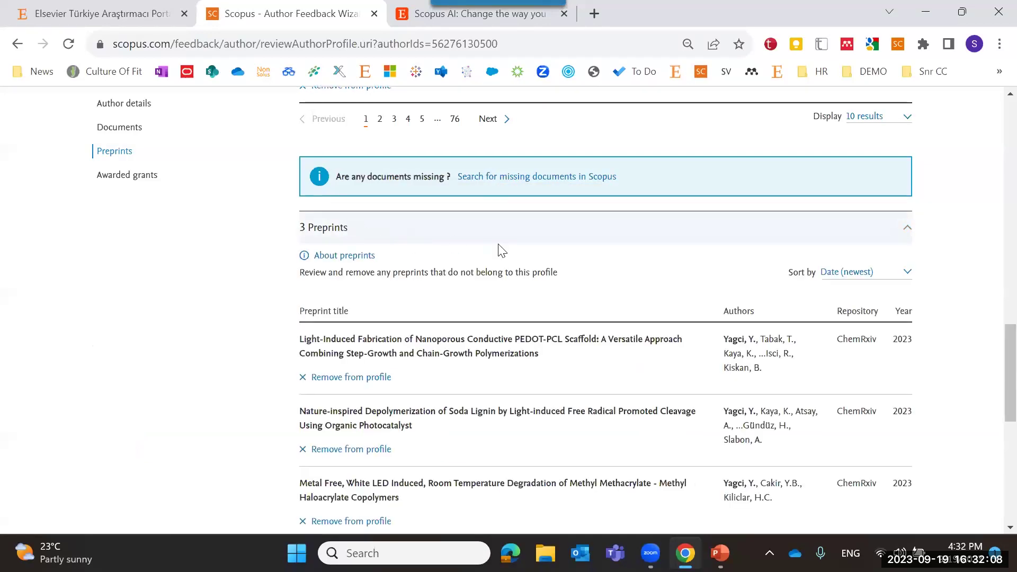
pyautogui.scroll(-5, 501, 251)
pyautogui.scroll(10, 499, 246)
pyautogui.scroll(15, 498, 247)
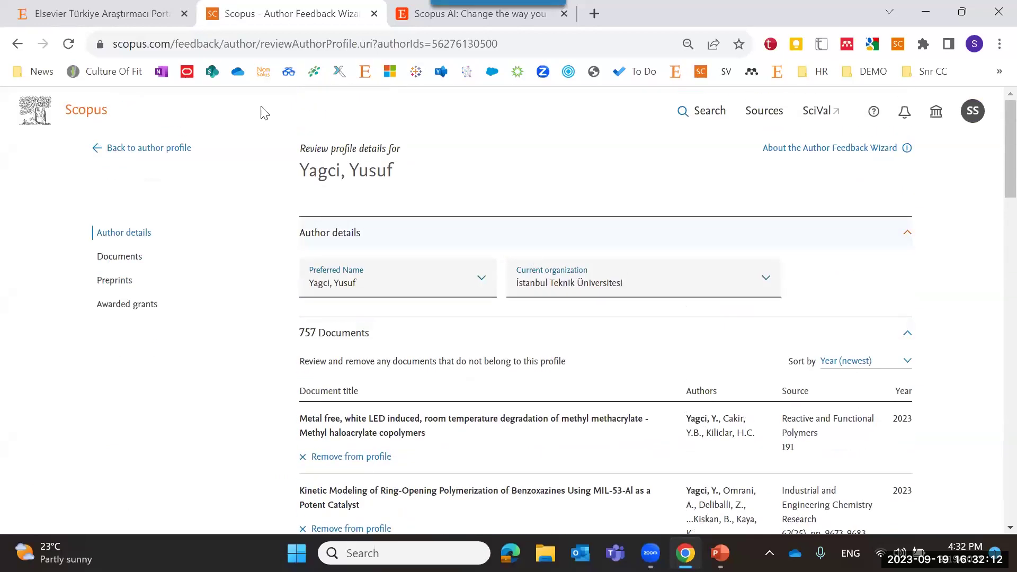
# Return to the author's profile and review the document and citation trends and the list of citing documents.
pyautogui.click(17, 46)
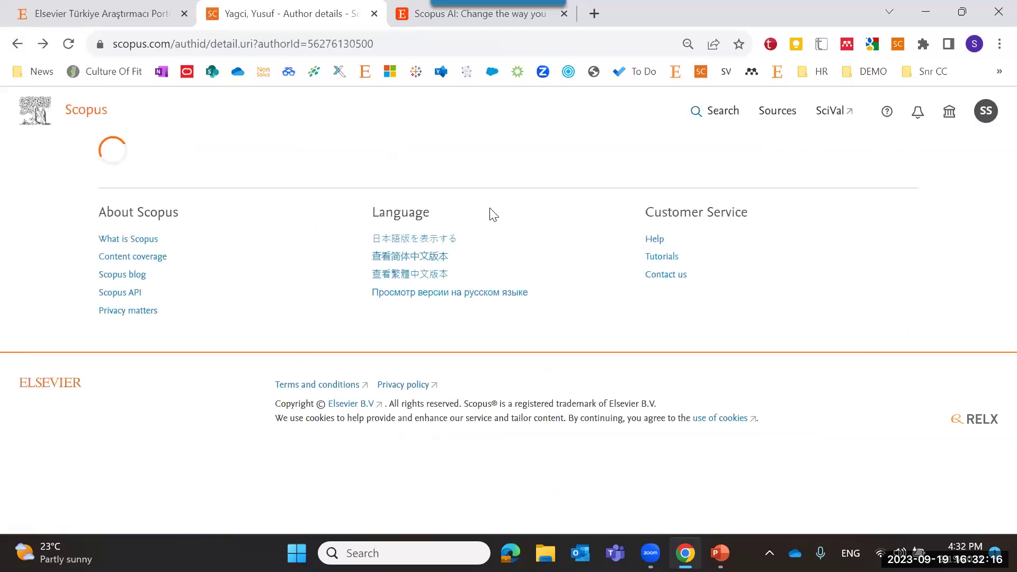
pyautogui.scroll(-1, 540, 249)
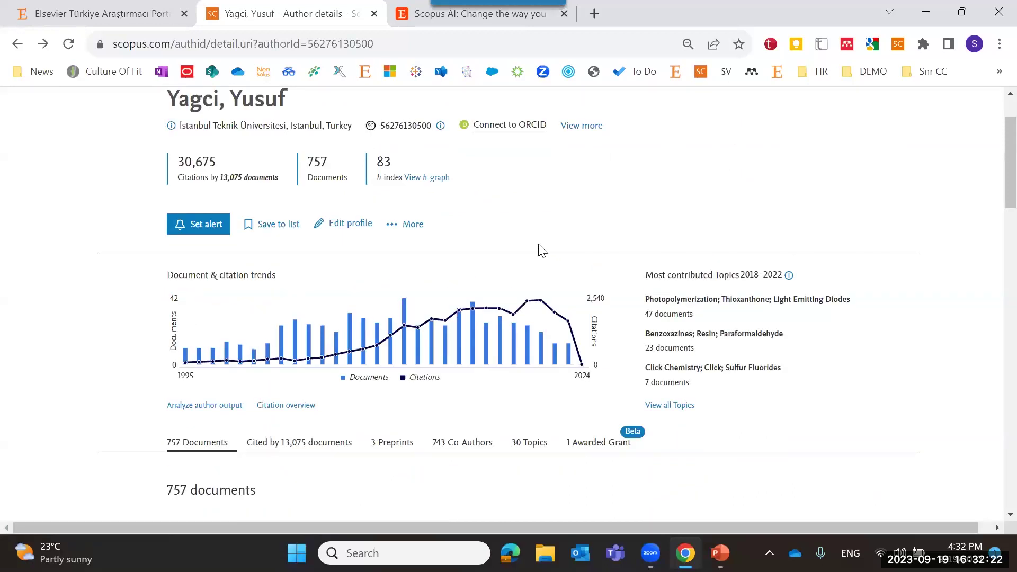
pyautogui.scroll(1, 540, 249)
pyautogui.scroll(-2, 541, 249)
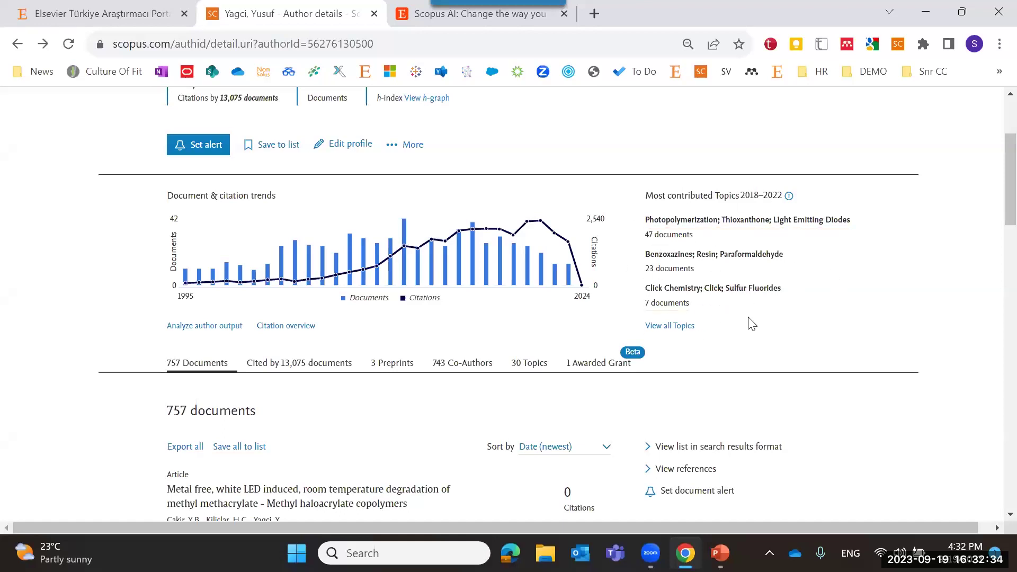
pyautogui.scroll(-1, 753, 324)
pyautogui.click(290, 286)
pyautogui.scroll(-1, 350, 328)
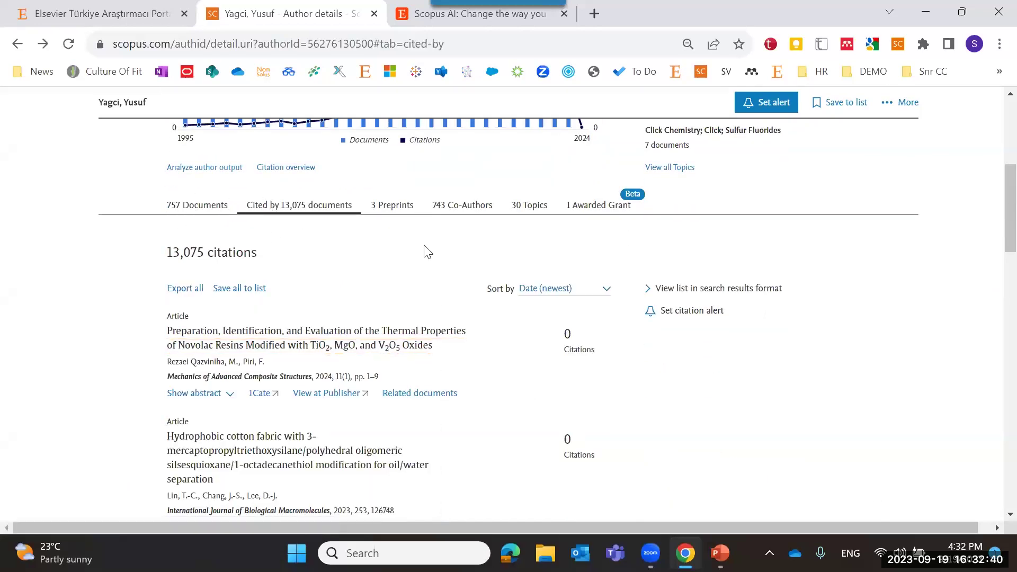
# Review the author's preprints and highlight the source servers from arXiv to Research Square in the preprints description.
pyautogui.click(399, 206)
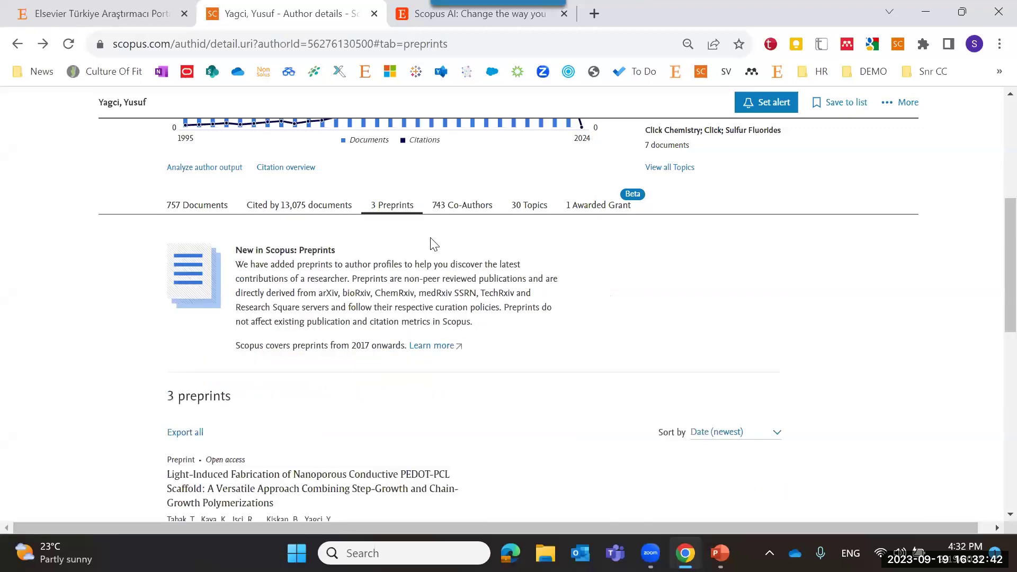
pyautogui.scroll(-8, 432, 254)
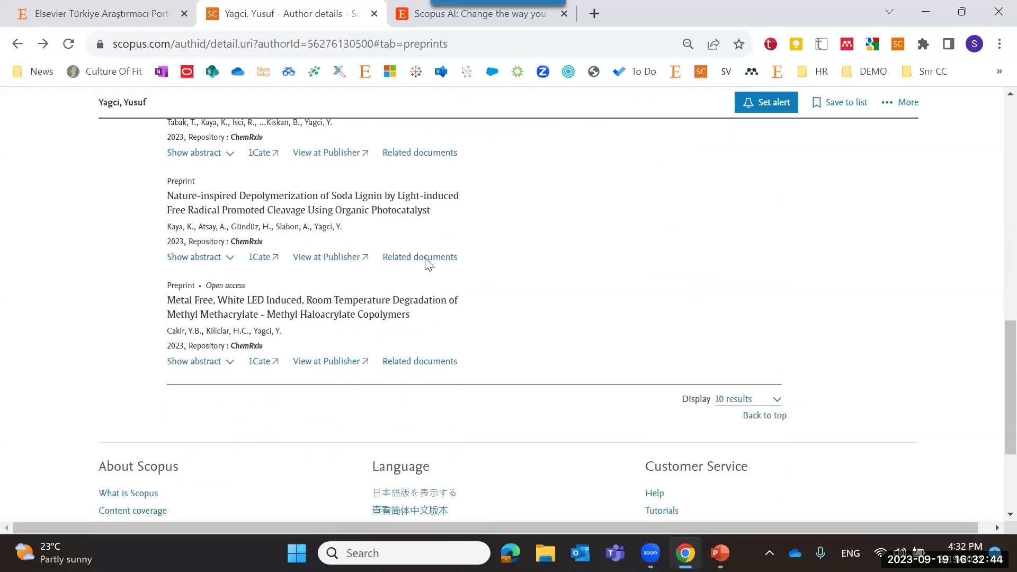
pyautogui.scroll(3, 429, 264)
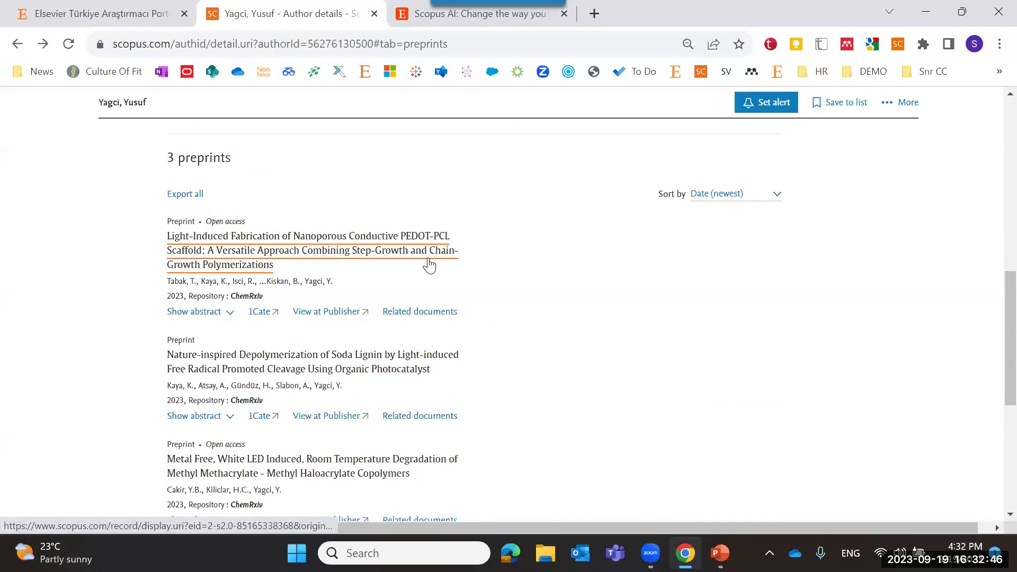
pyautogui.scroll(5, 429, 268)
pyautogui.scroll(2, 437, 282)
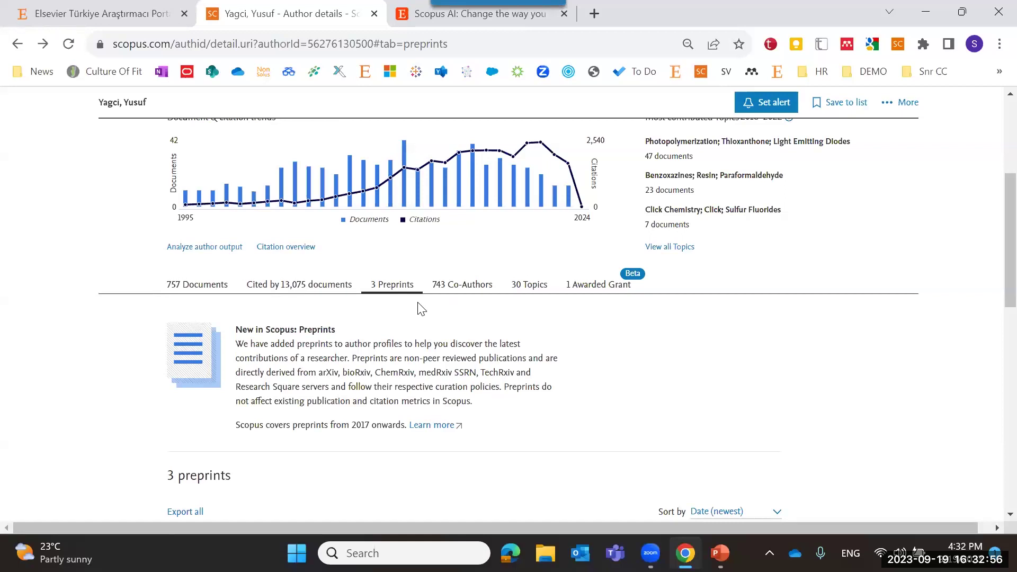
pyautogui.scroll(-3, 422, 309)
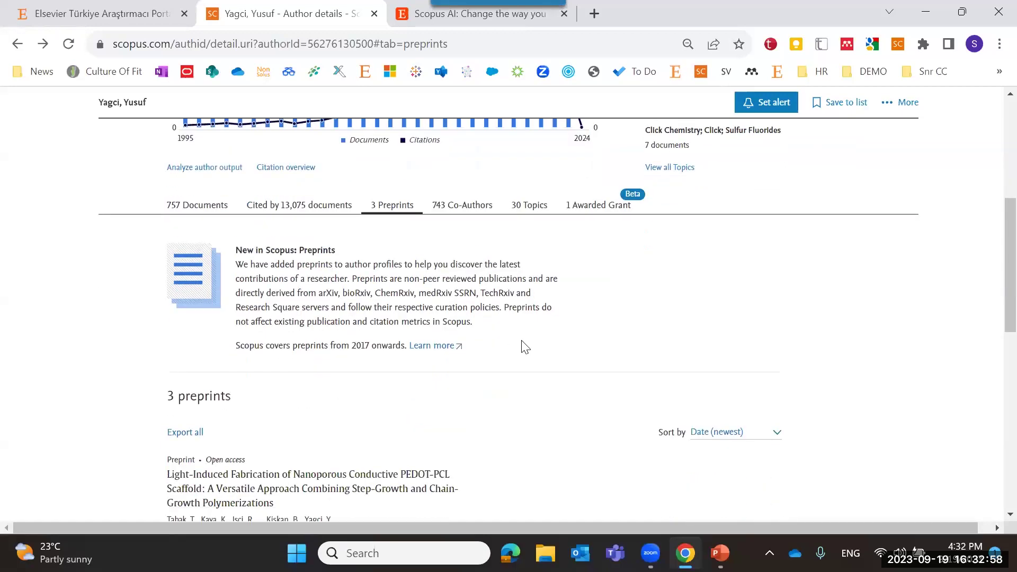
pyautogui.moveTo(322, 211); pyautogui.dragTo(297, 225)
pyautogui.scroll(2, 621, 313)
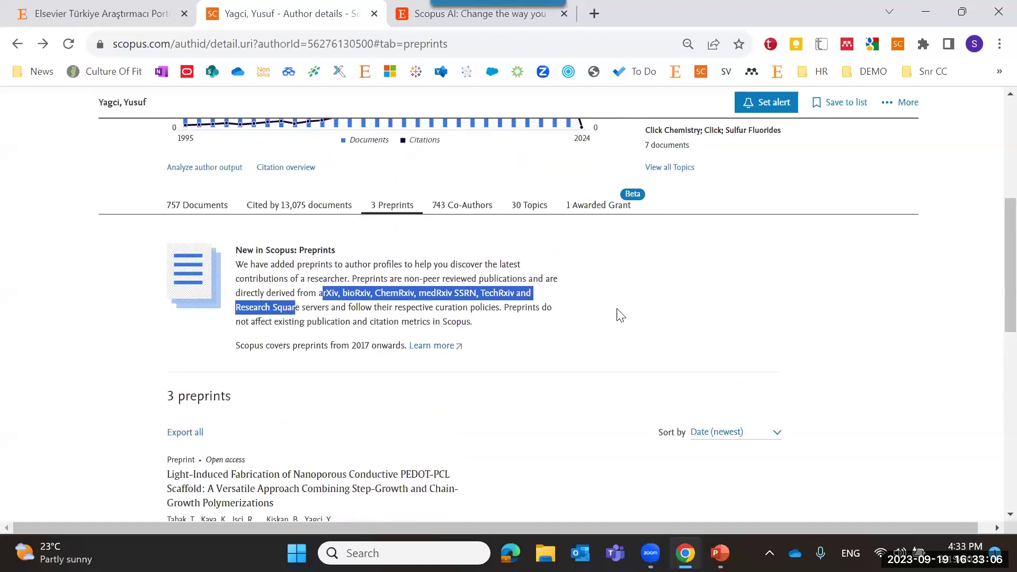
pyautogui.click(518, 334)
pyautogui.scroll(2, 518, 334)
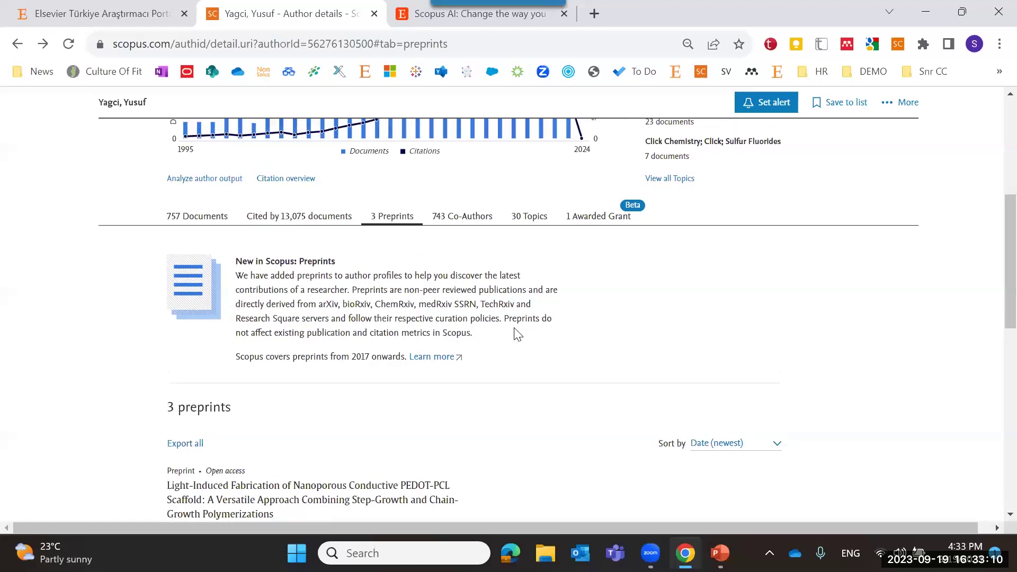
# Review the author's co-authors with their co-authored documents, and the research topics with their Field-Weighted Citation Impact.
pyautogui.click(467, 289)
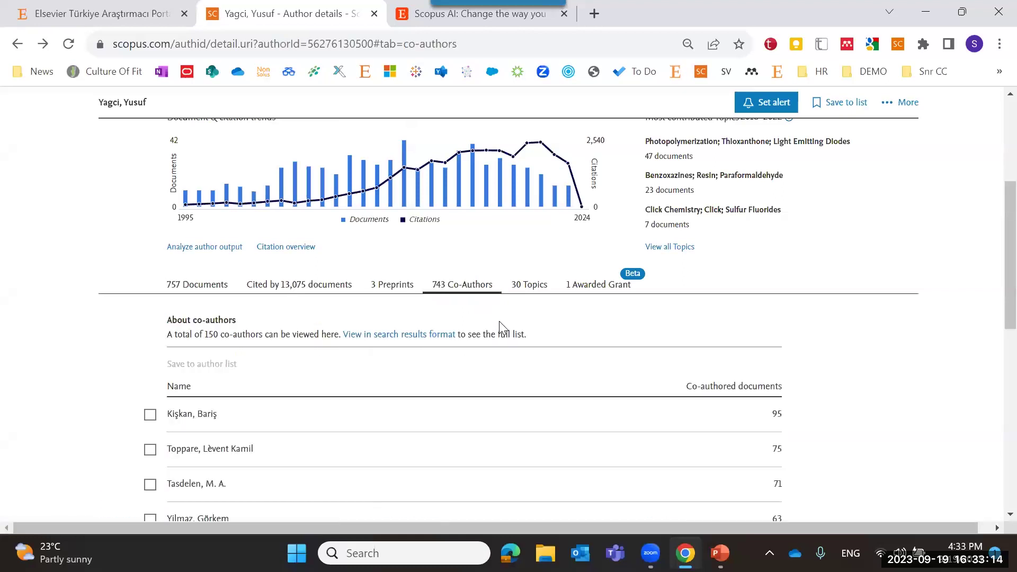
pyautogui.scroll(-5, 448, 270)
pyautogui.scroll(4, 395, 318)
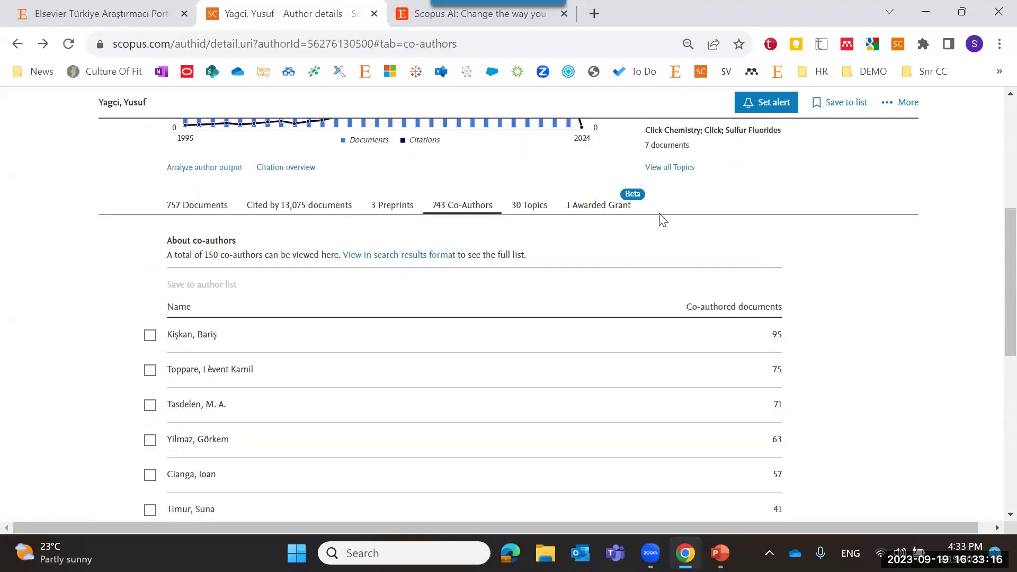
pyautogui.click(528, 206)
pyautogui.scroll(-5, 511, 331)
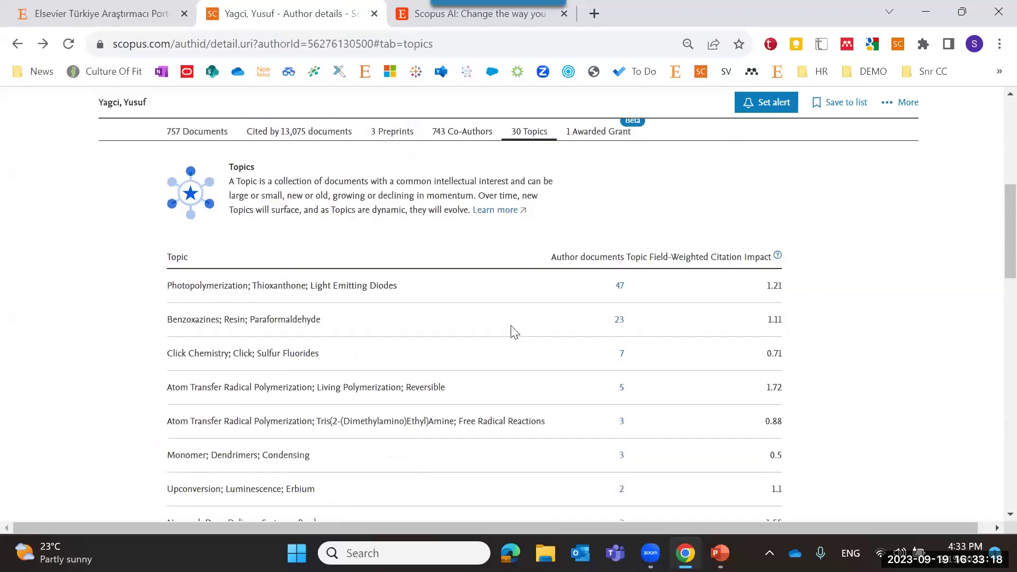
pyautogui.scroll(5, 622, 390)
# Review the author's awarded grants, including funder, start year and the guidance on correcting grant information.
pyautogui.click(593, 206)
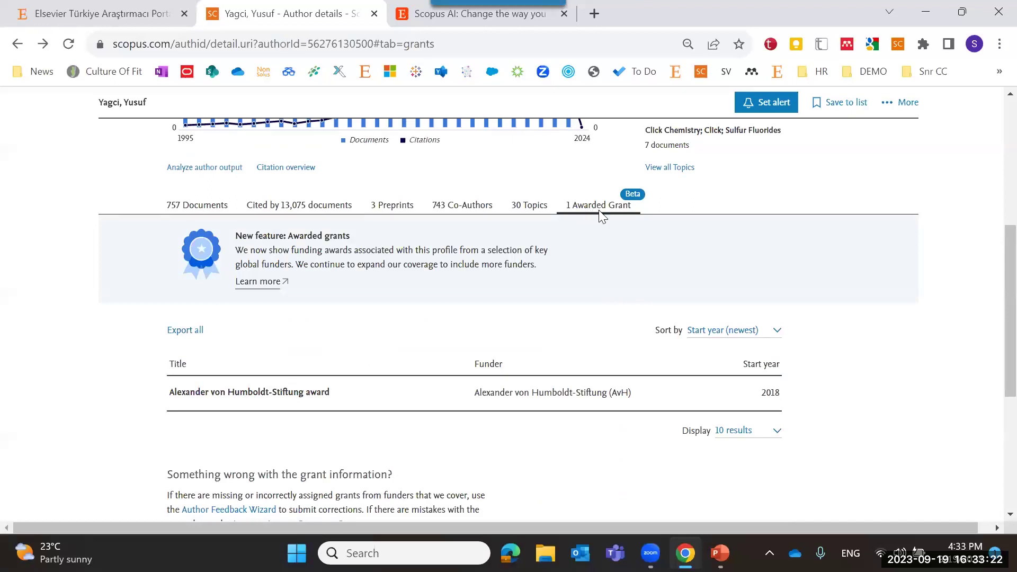
pyautogui.scroll(4, 685, 267)
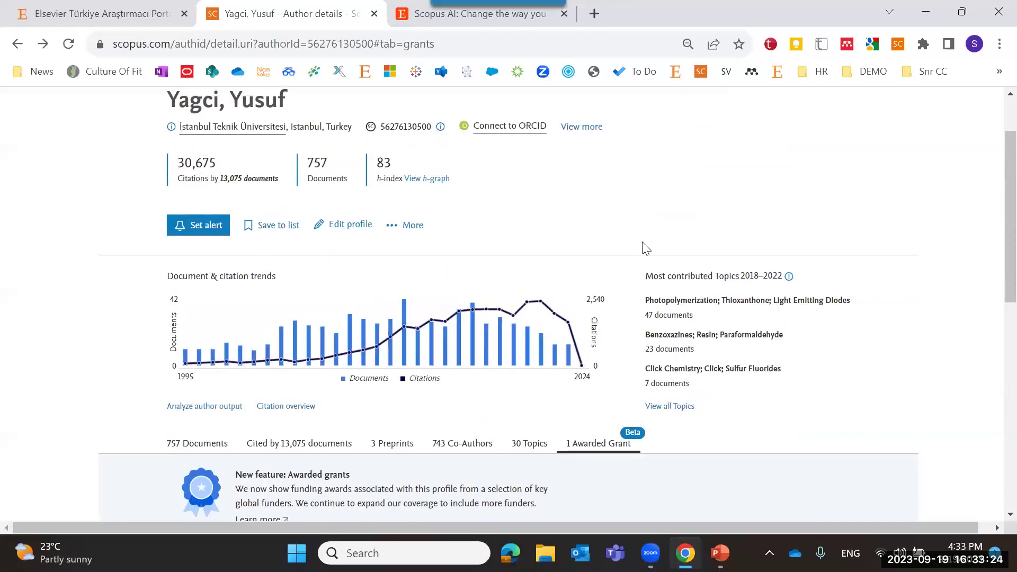
pyautogui.scroll(2, 744, 279)
pyautogui.scroll(-7, 747, 273)
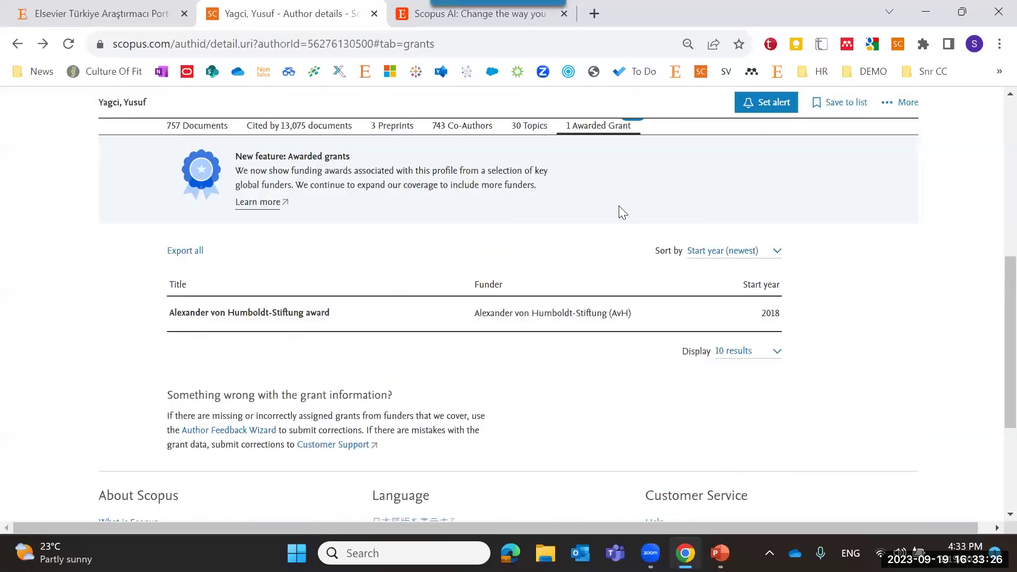
pyautogui.scroll(3, 561, 303)
pyautogui.scroll(3, 812, 258)
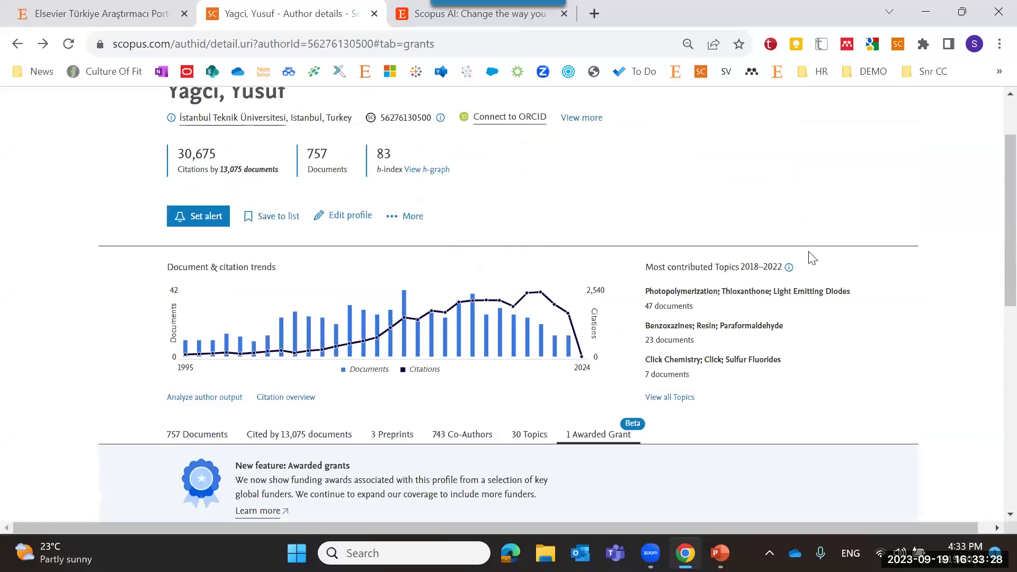
pyautogui.scroll(-1, 811, 257)
pyautogui.scroll(-4, 805, 258)
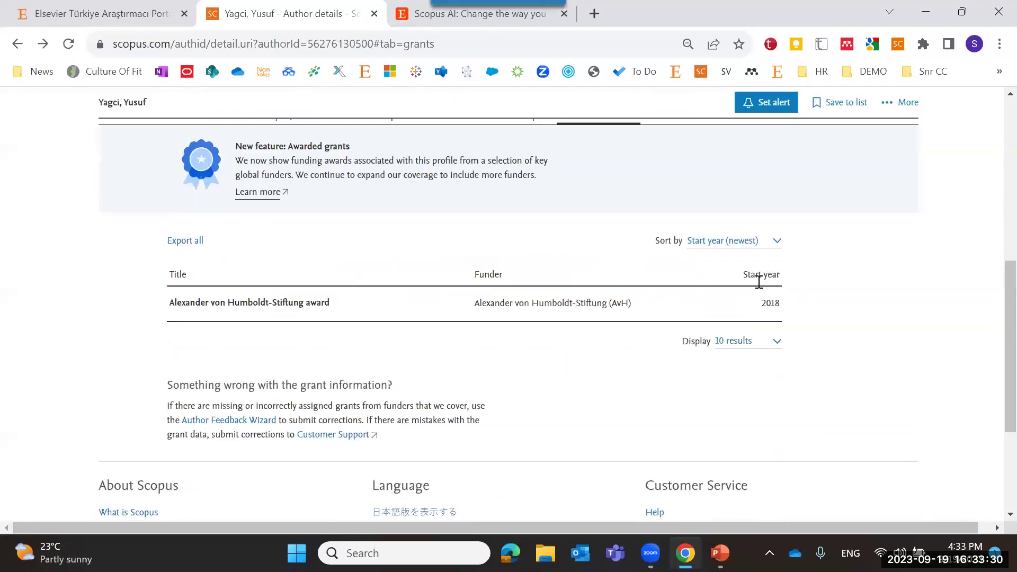
pyautogui.scroll(-3, 814, 343)
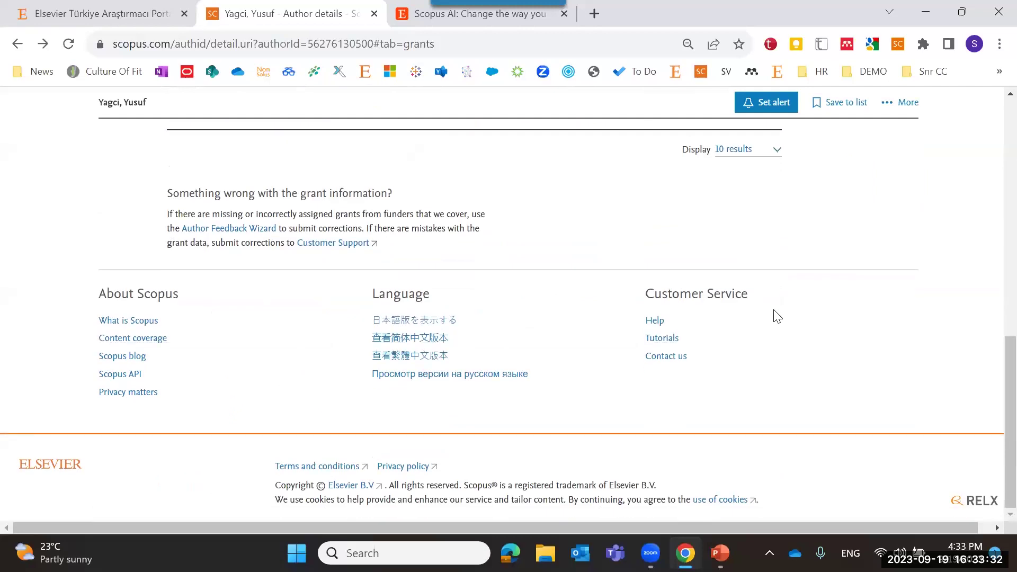
# Return to the Scopus start page and open the Researcher Discovery search to review its keyword entry and popular searches.
pyautogui.scroll(10, 772, 313)
pyautogui.click(71, 112)
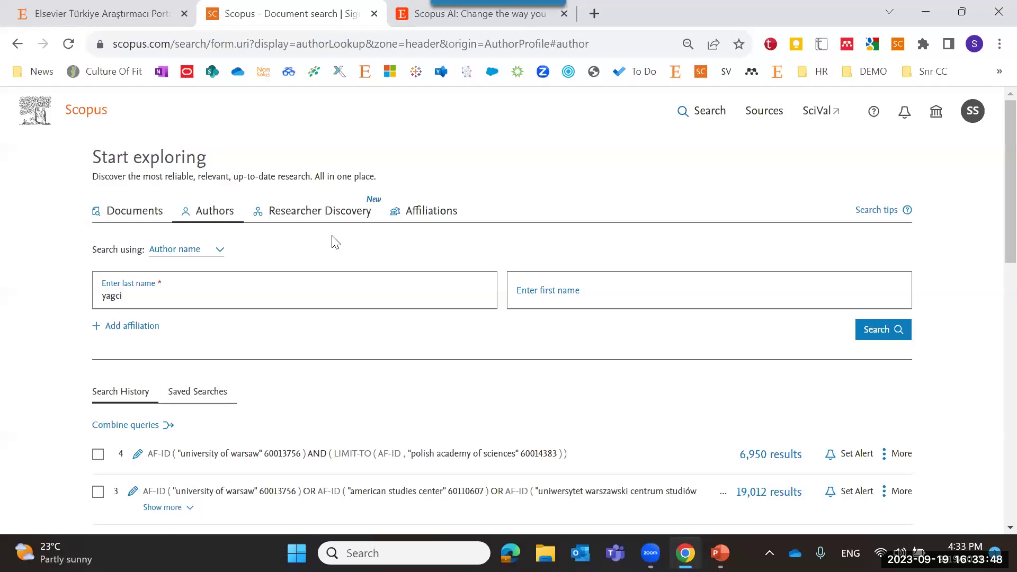
pyautogui.click(322, 221)
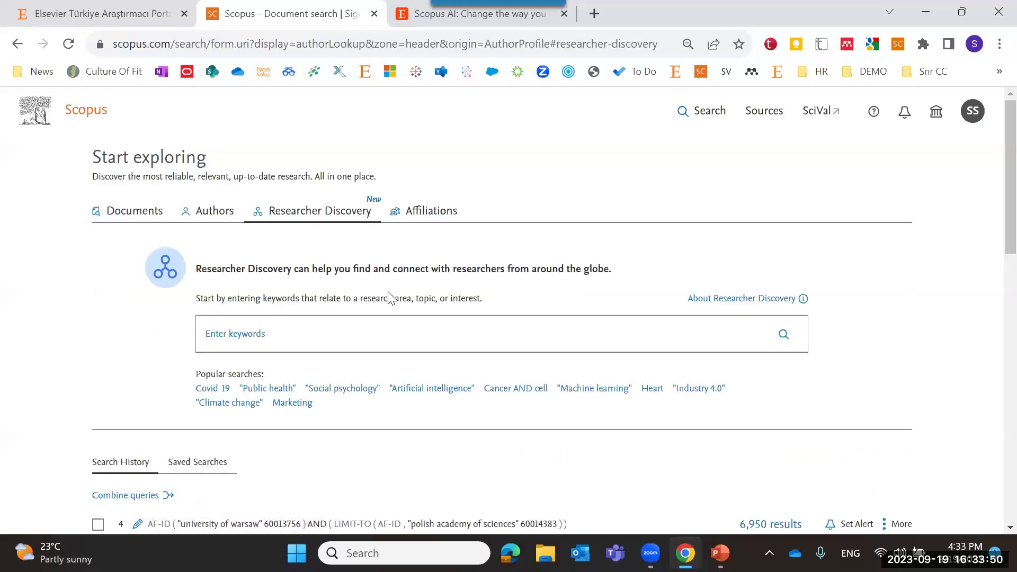
pyautogui.scroll(-2, 389, 297)
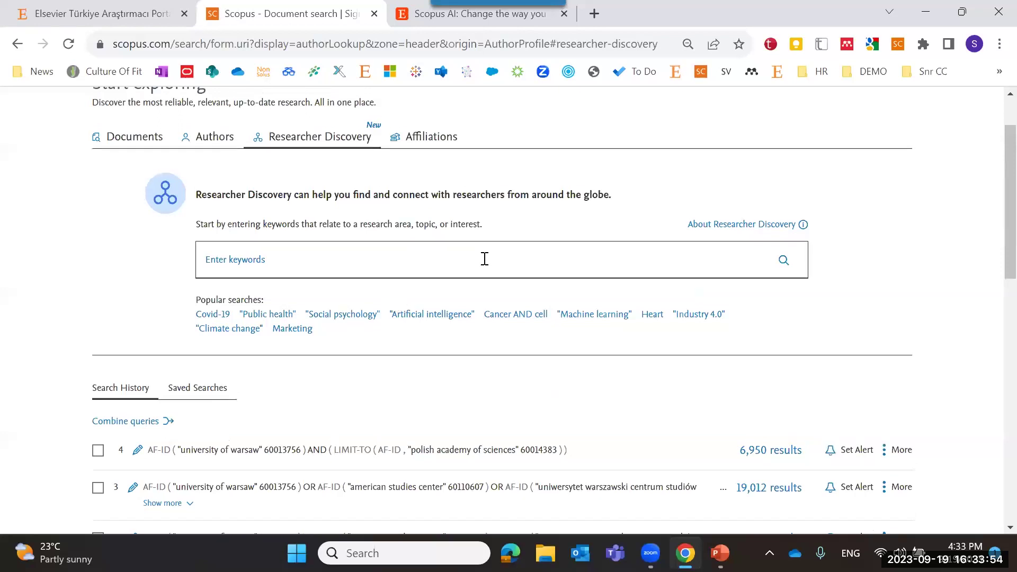
pyautogui.scroll(2, 483, 257)
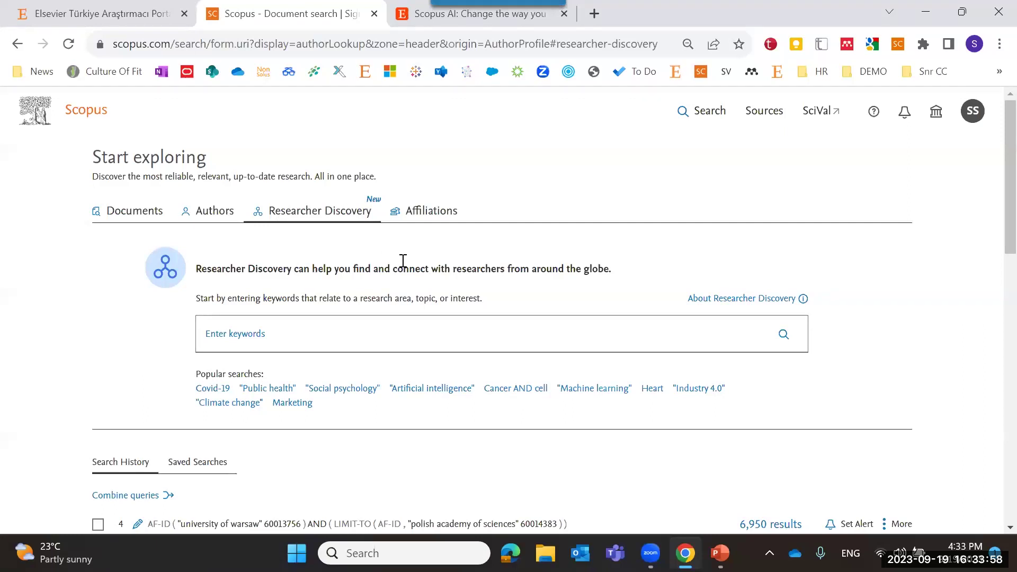
pyautogui.scroll(-2, 402, 261)
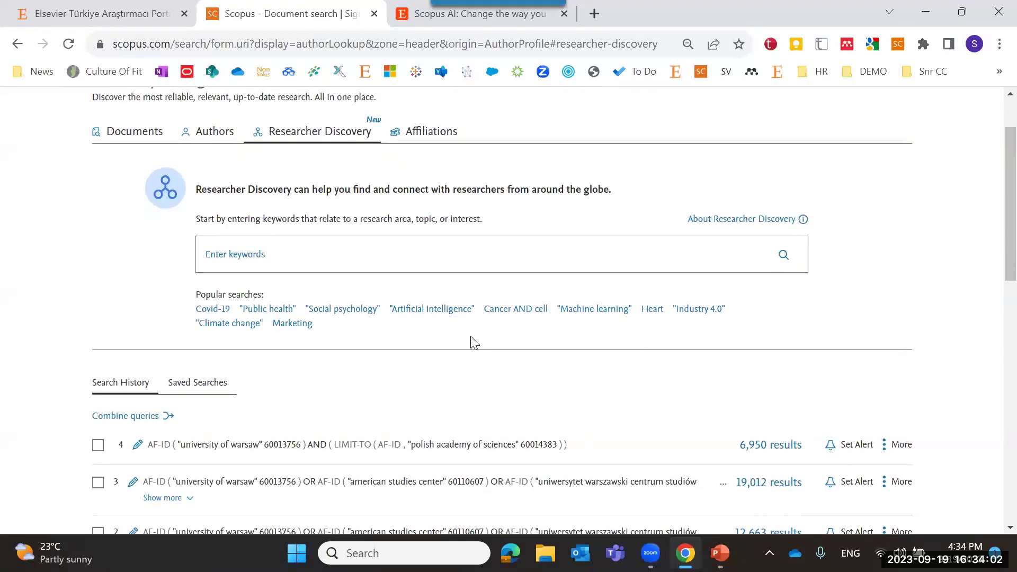
pyautogui.scroll(2, 474, 343)
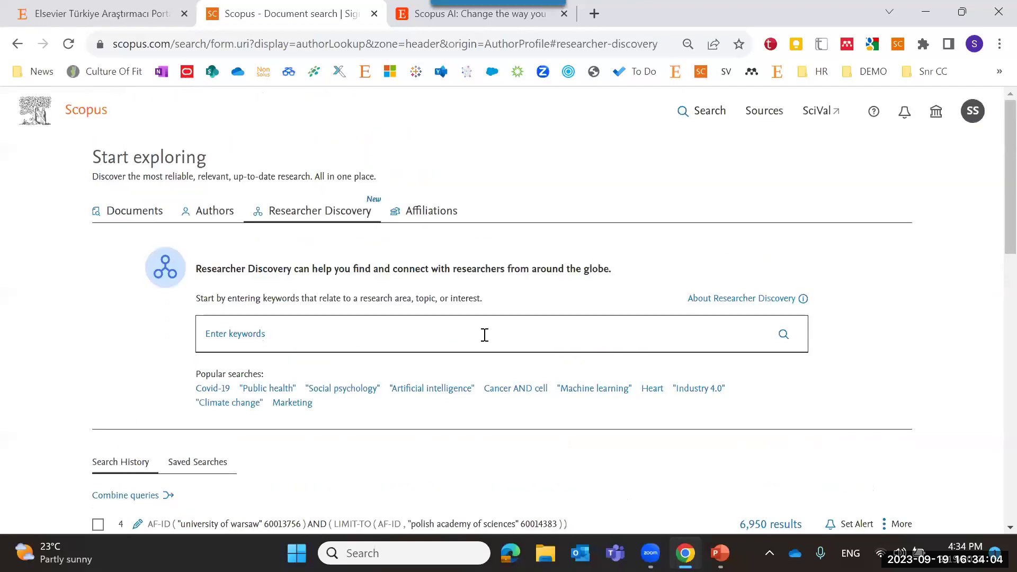
# Run the popular "Artificial intelligence" search in Researcher Discovery and review the matching researchers.
pyautogui.scroll(-2, 485, 335)
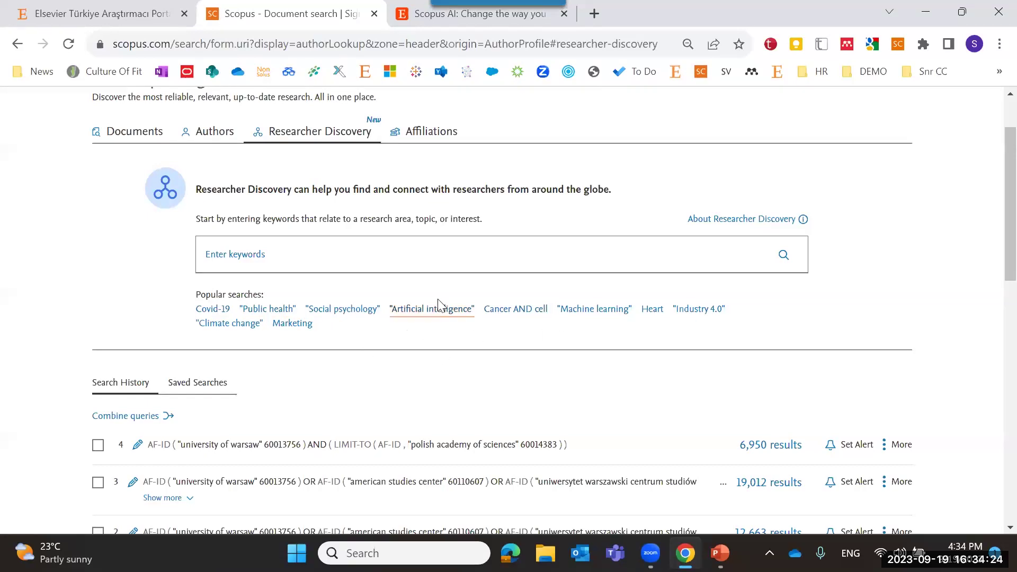
pyautogui.click(434, 318)
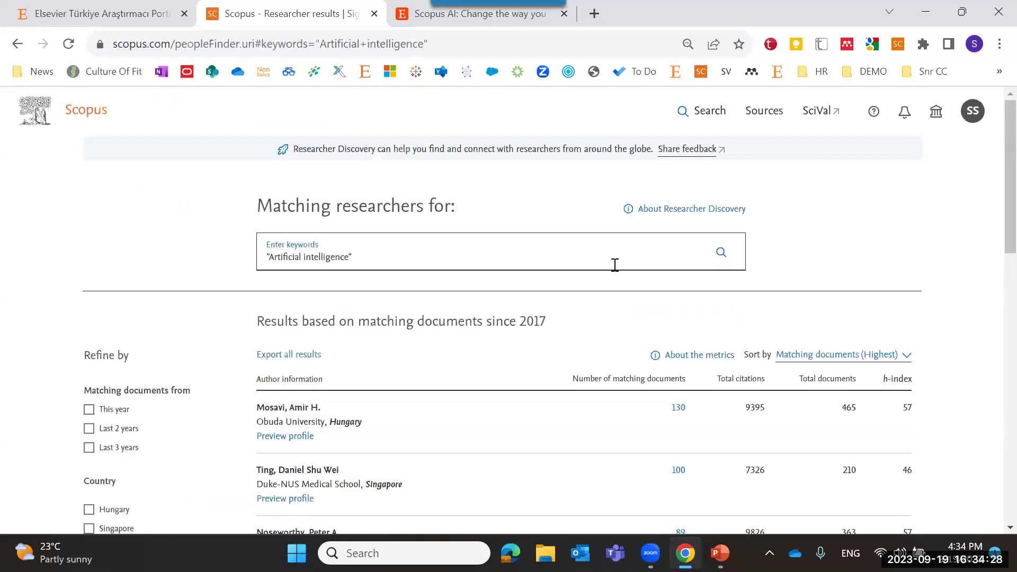
pyautogui.scroll(-1, 609, 274)
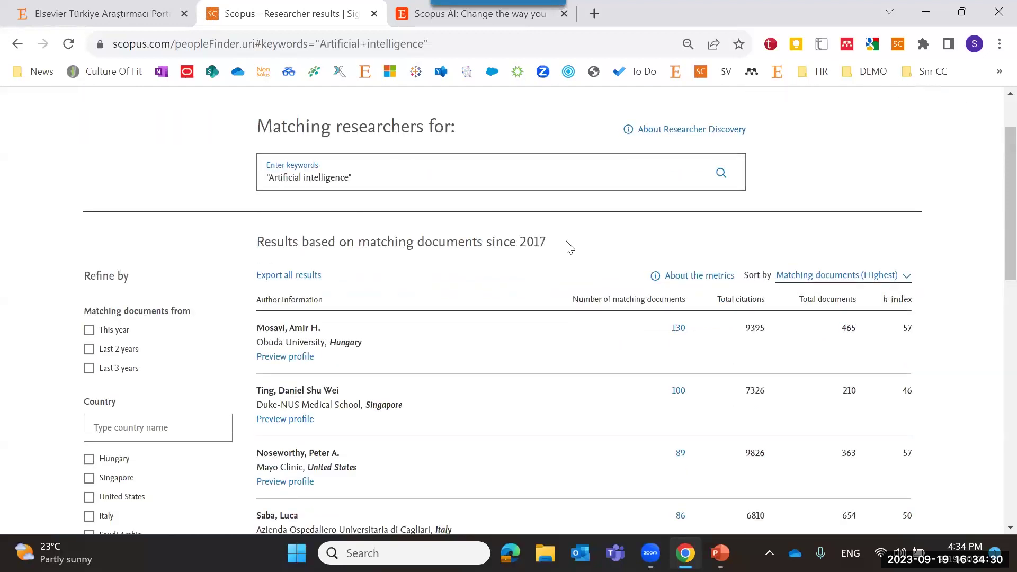
pyautogui.scroll(-1, 559, 248)
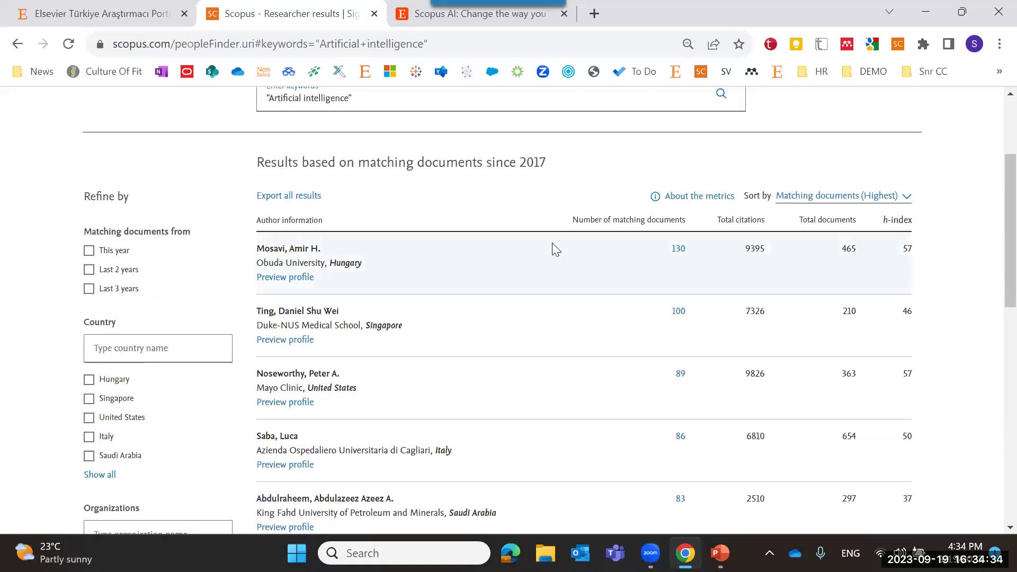
pyautogui.scroll(-1, 552, 249)
pyautogui.scroll(1, 553, 249)
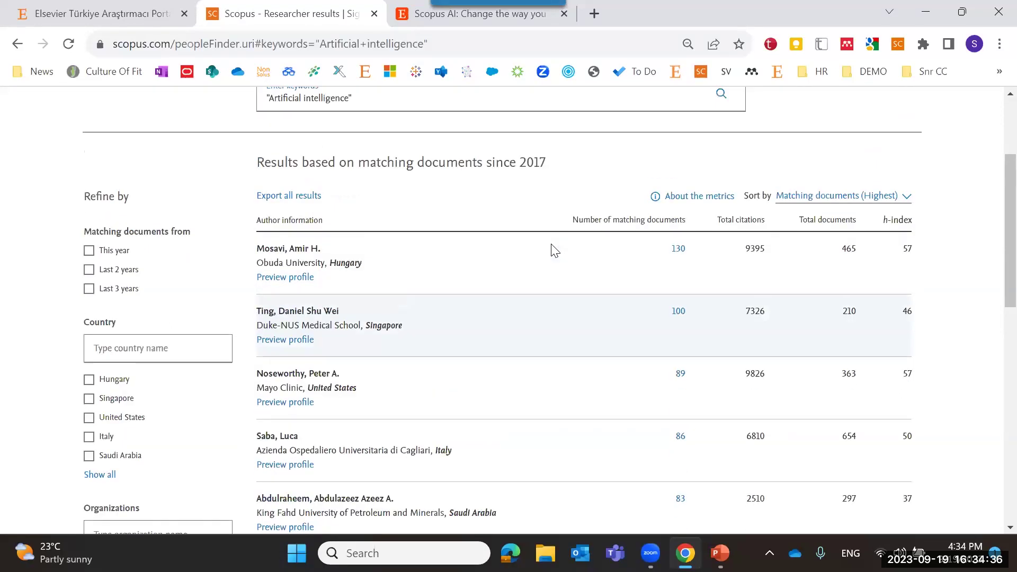
pyautogui.scroll(-10, 553, 249)
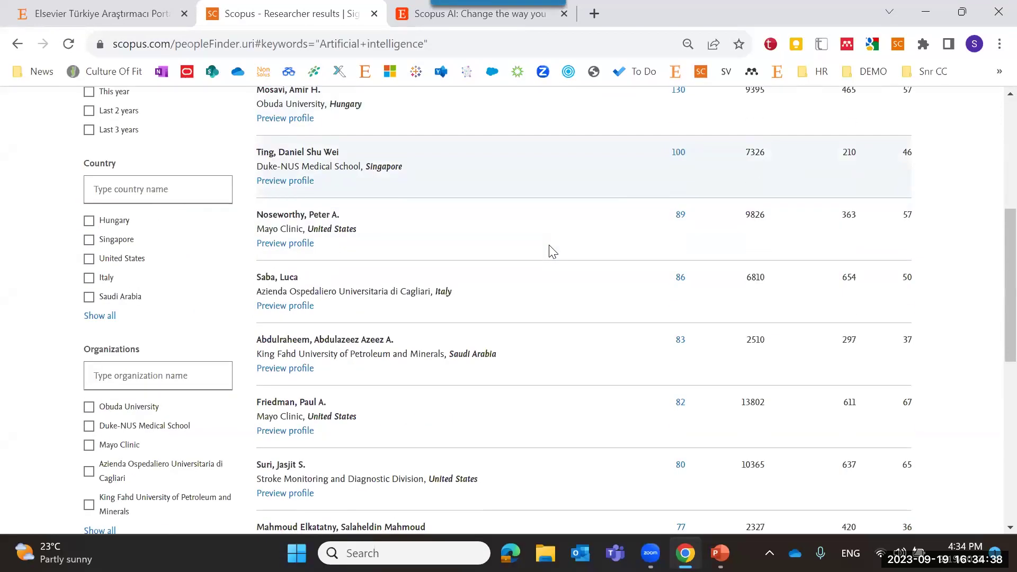
pyautogui.scroll(10, 551, 249)
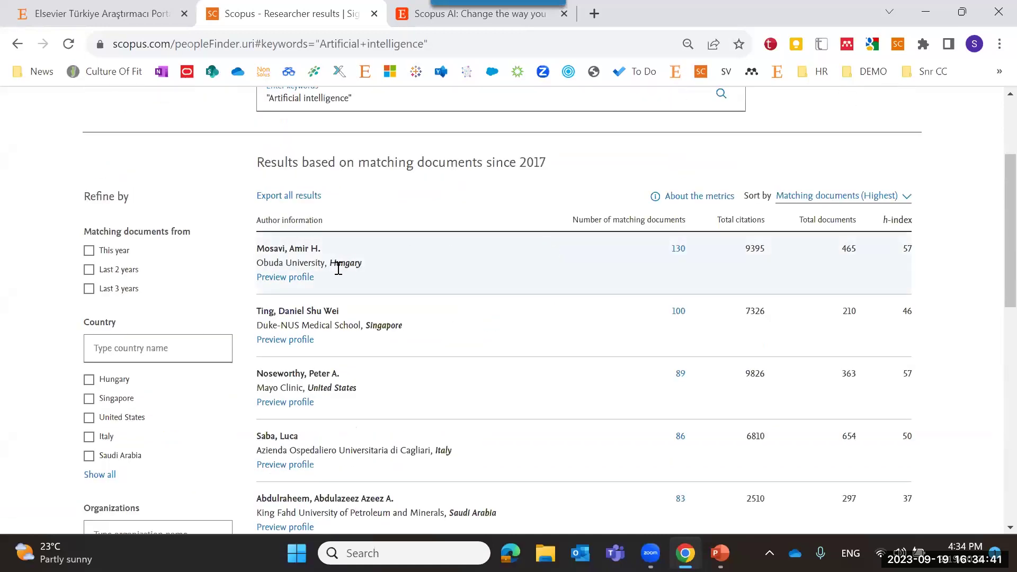
# Preview the first matching researcher's profile, check the contributed topics and latest publications, and close the preview.
pyautogui.click(294, 278)
pyautogui.scroll(-6, 837, 239)
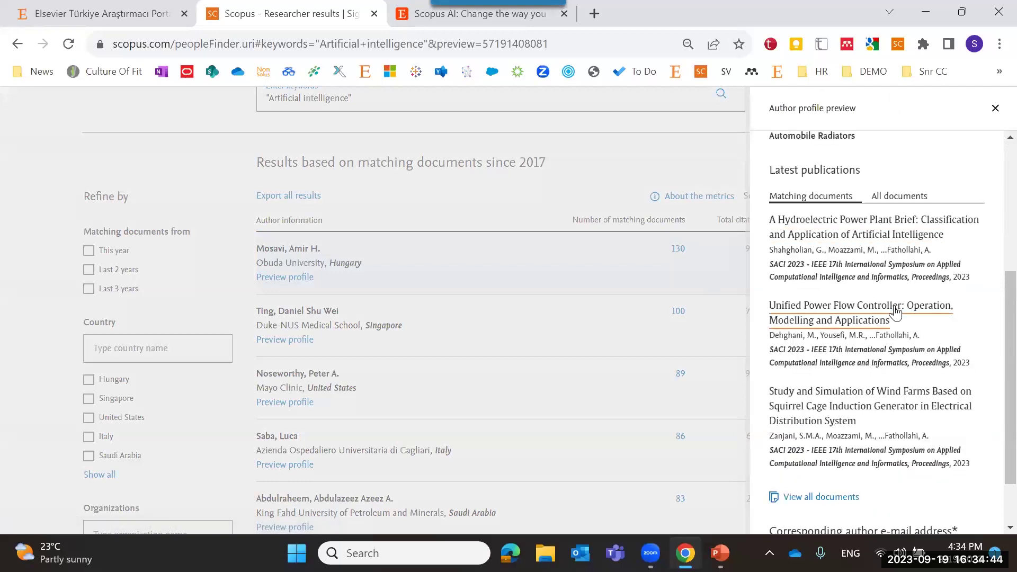
pyautogui.scroll(6, 889, 307)
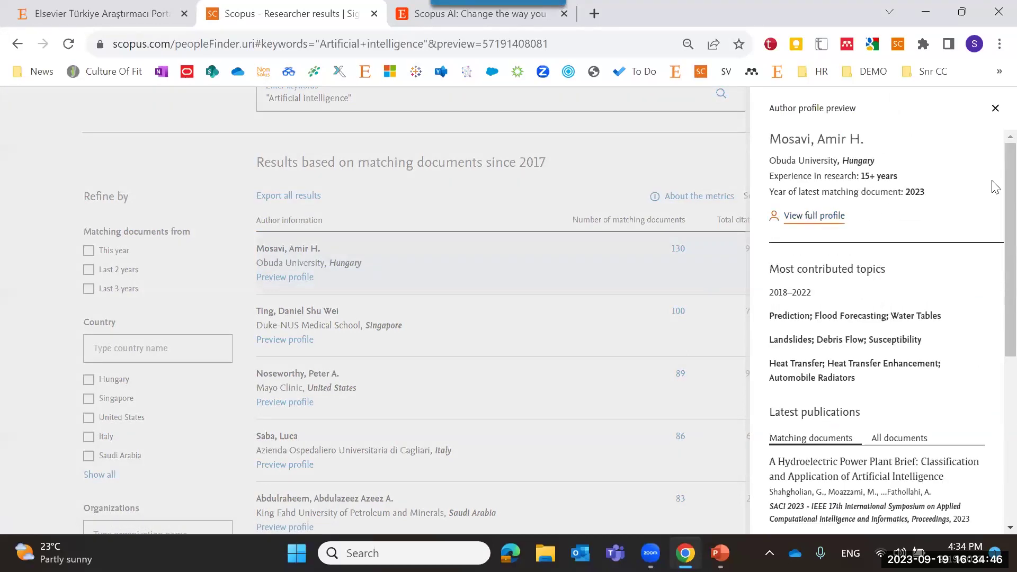
pyautogui.click(995, 109)
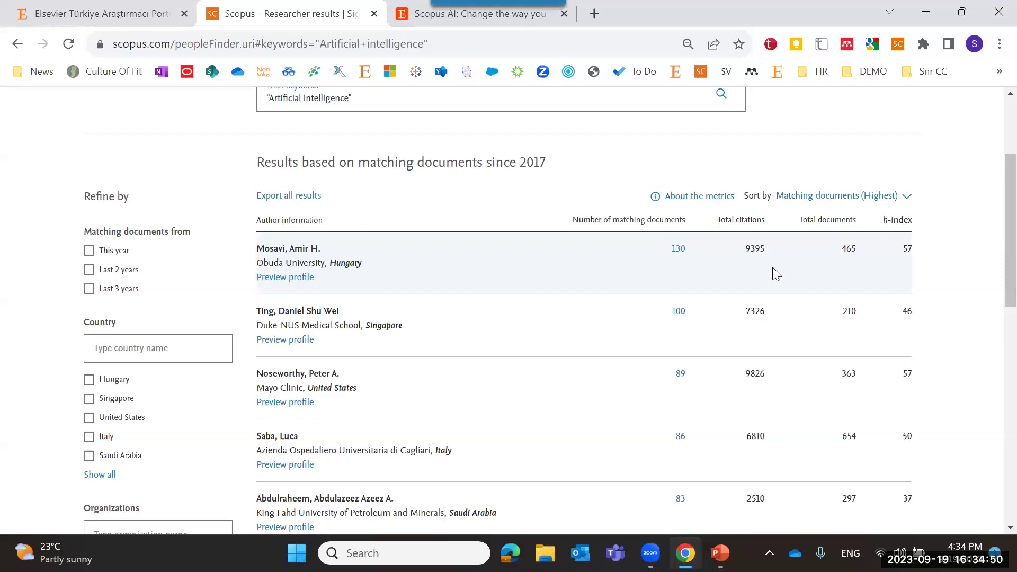
# Examine the document period, country and organization filters and the sorting options for the matching researchers, keeping the current sort order.
pyautogui.scroll(-5, 170, 352)
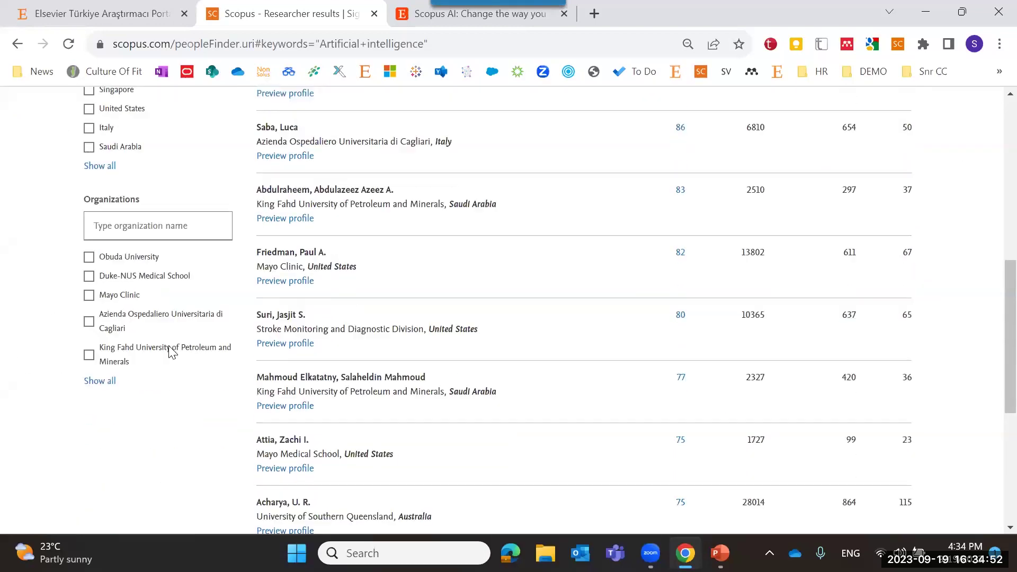
pyautogui.scroll(4, 107, 377)
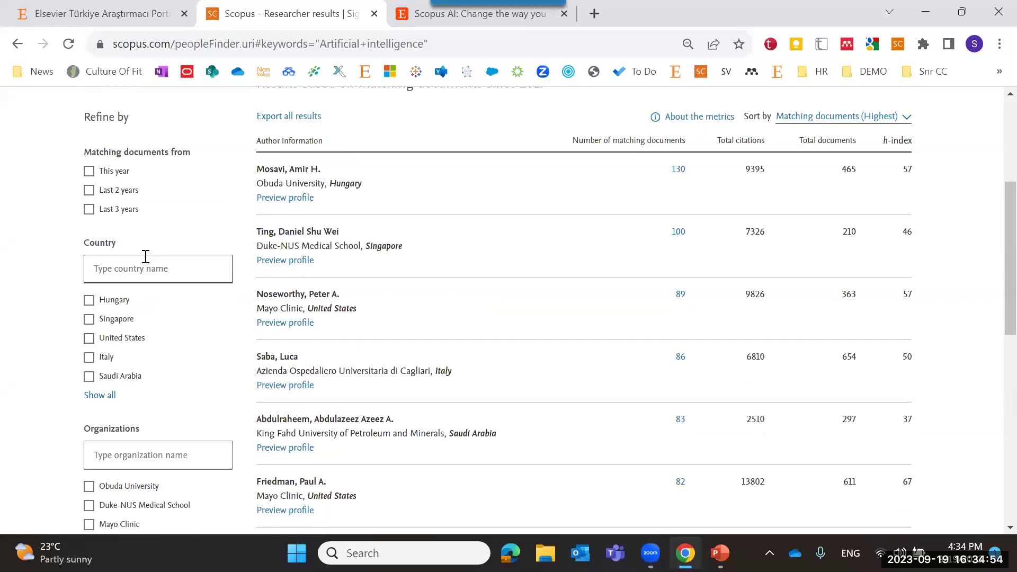
pyautogui.scroll(3, 146, 256)
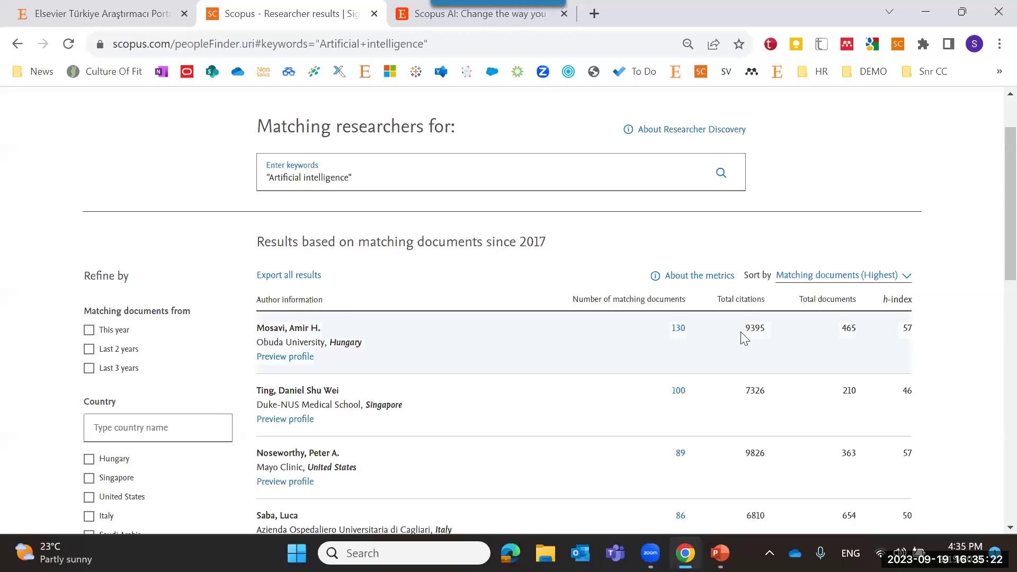
pyautogui.click(907, 275)
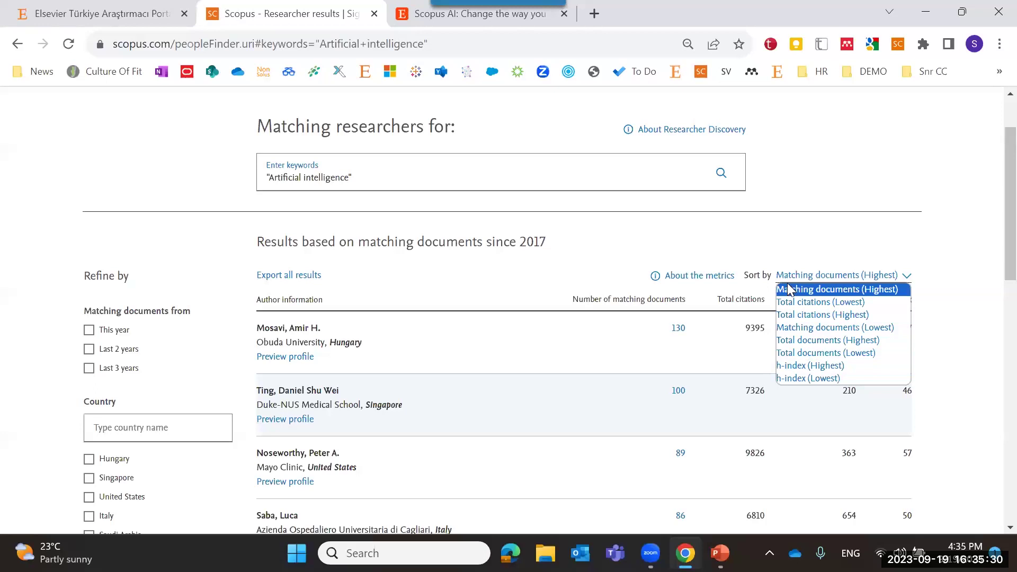
pyautogui.click(762, 246)
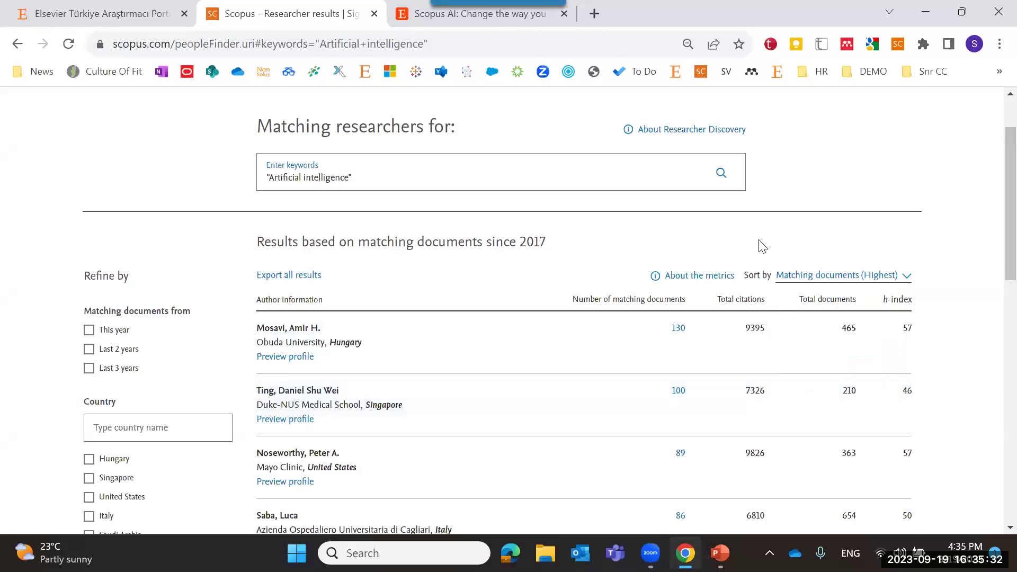
pyautogui.scroll(2, 755, 245)
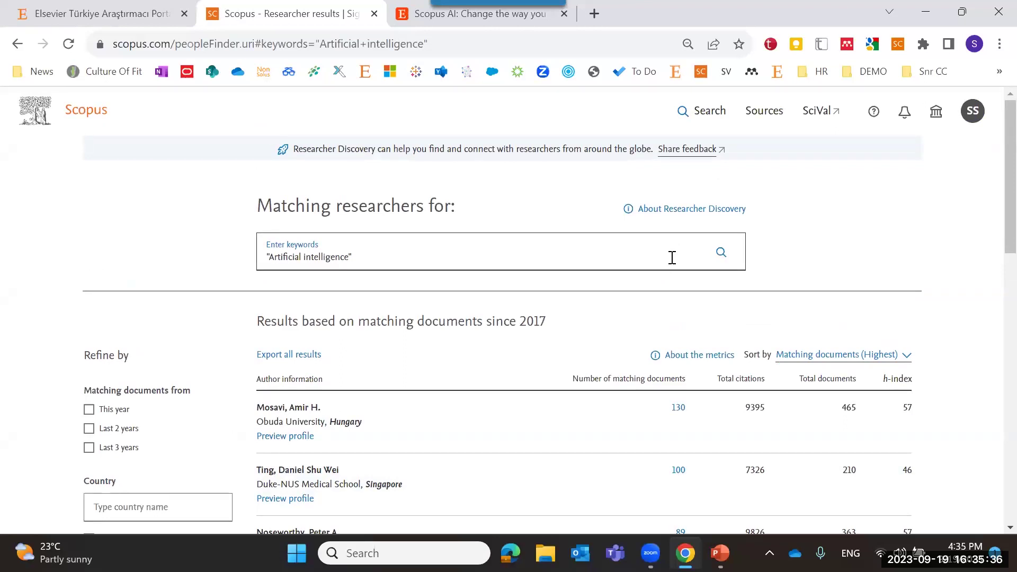
# Return to the Scopus start page, search affiliations for "wars" and open the University of Warsaw profile.
pyautogui.press('F5')
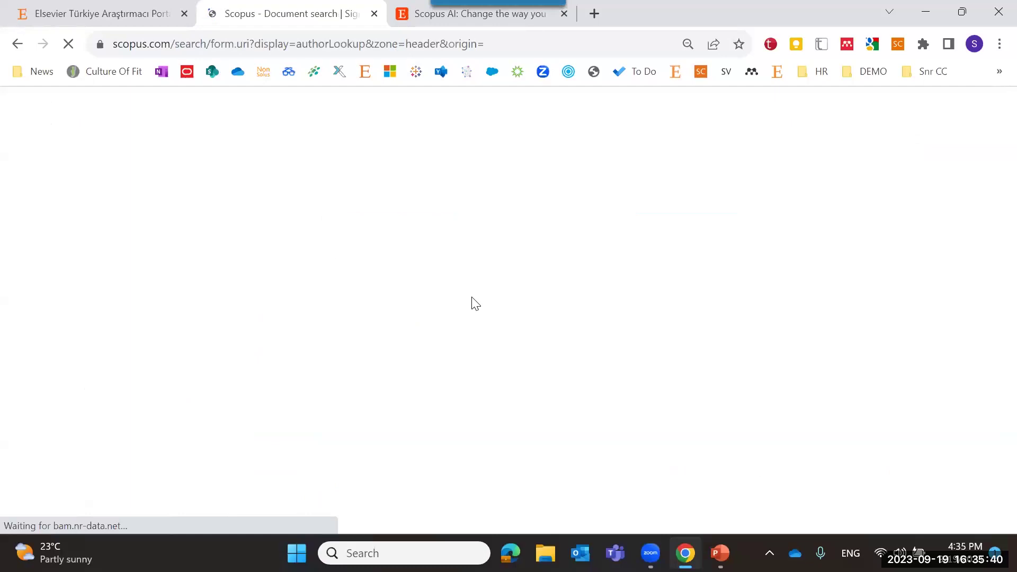
pyautogui.click(427, 215)
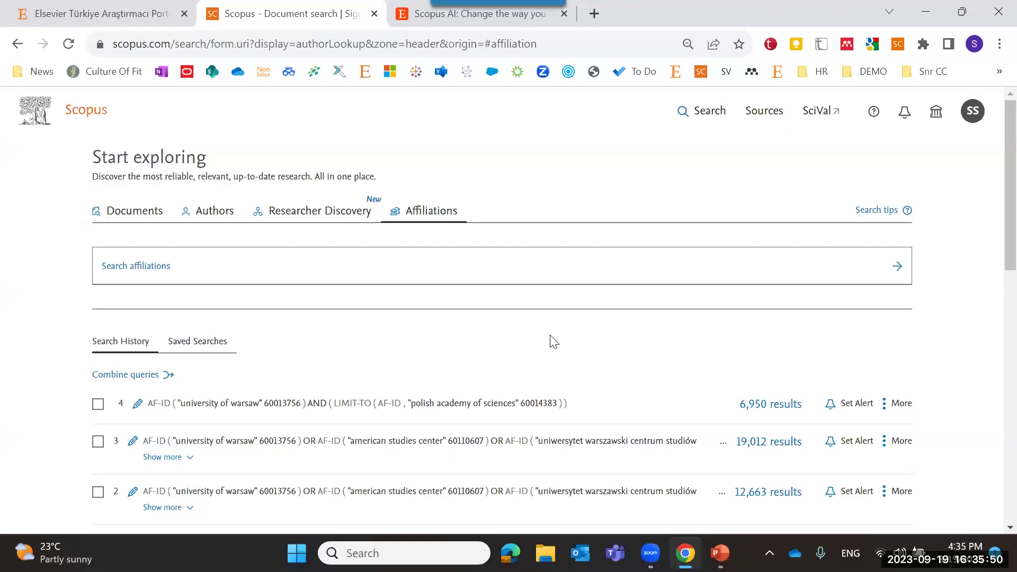
pyautogui.click(157, 282)
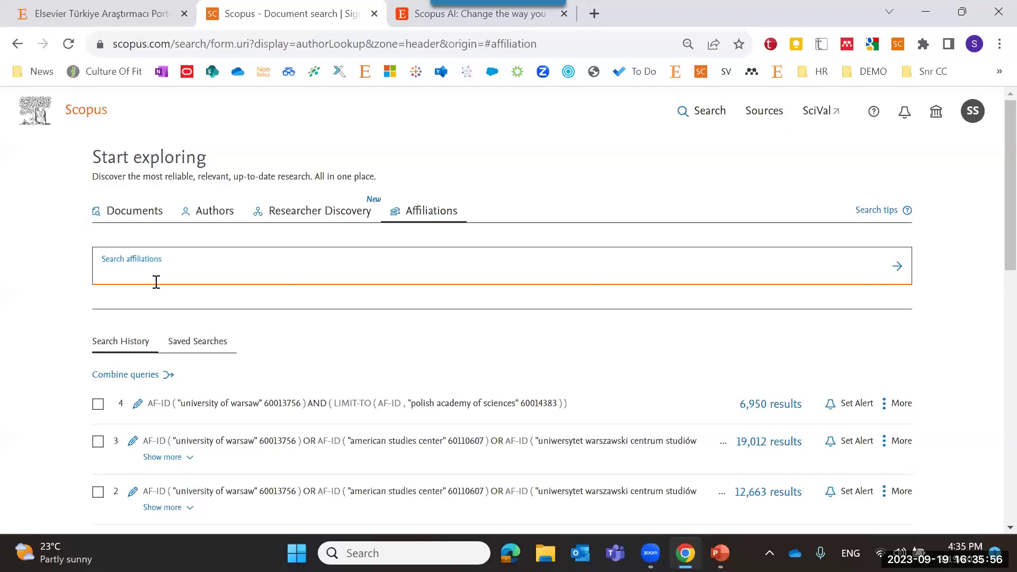
pyautogui.scroll(-5, 155, 283)
pyautogui.scroll(5, 157, 281)
pyautogui.write('ars')
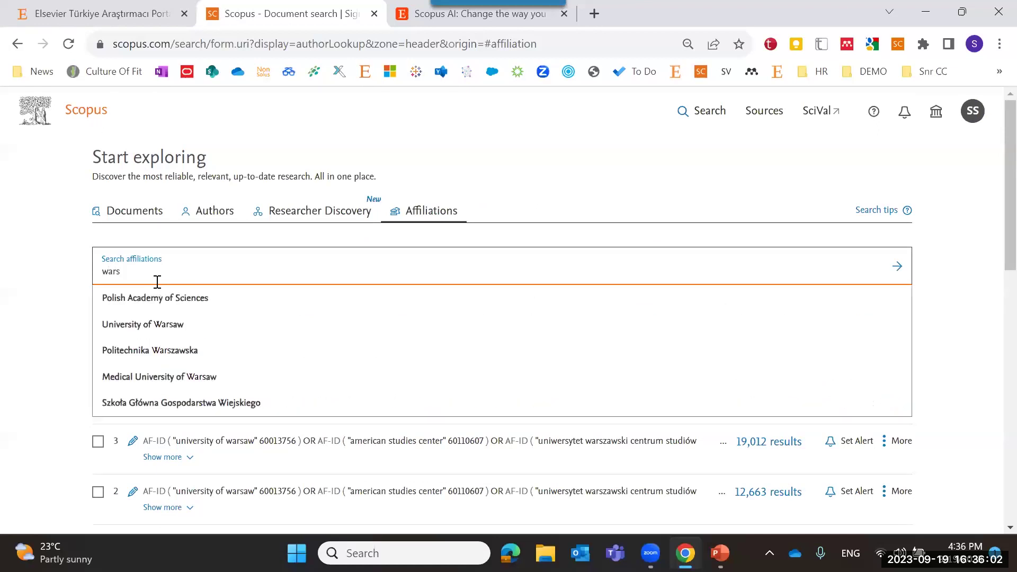
pyautogui.click(186, 328)
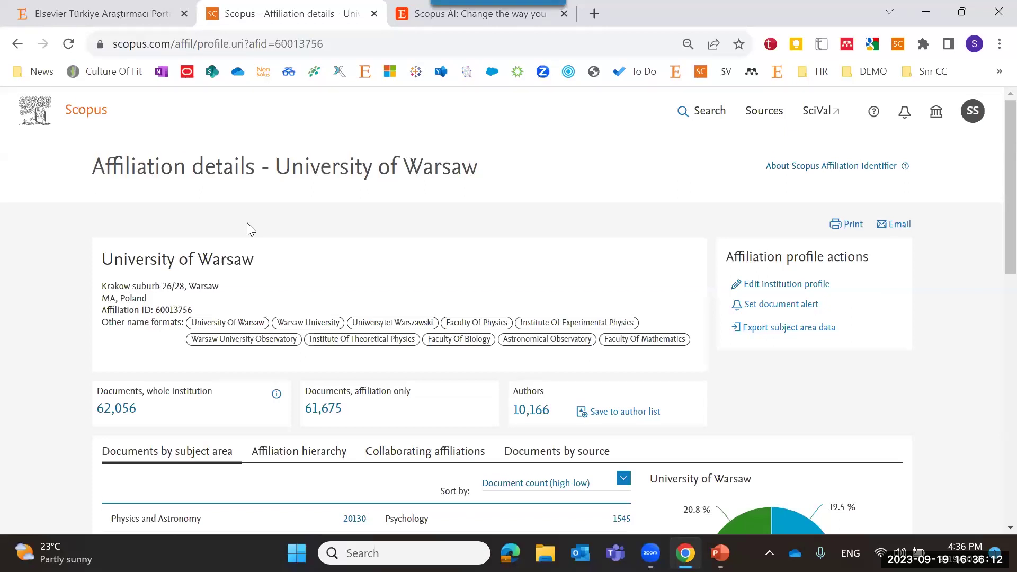
# Review the University of Warsaw's name formats, document and author figures, and its documents by subject area with the pie chart.
pyautogui.scroll(-1, 251, 229)
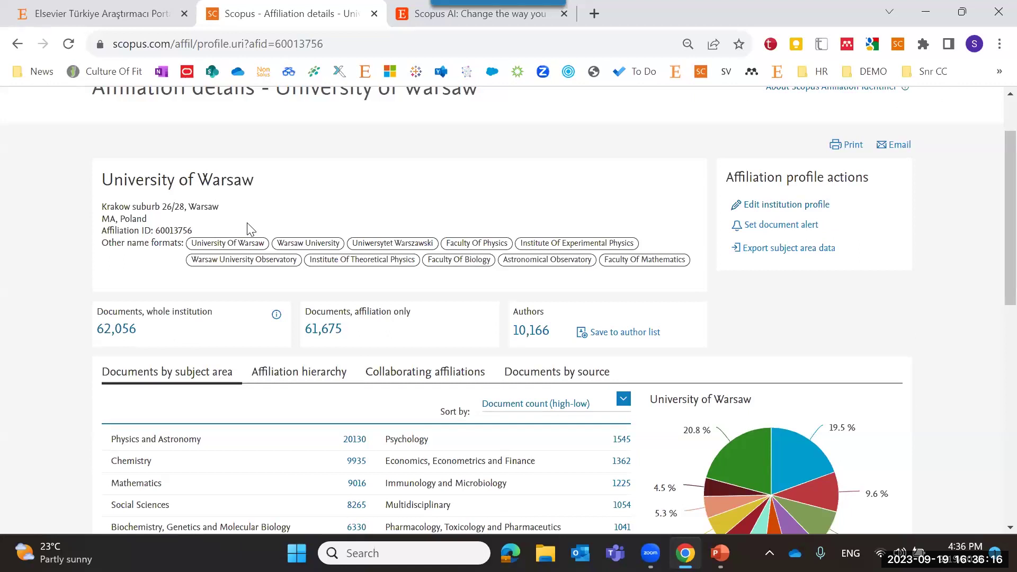
pyautogui.scroll(-1, 251, 229)
pyautogui.scroll(1, 249, 225)
pyautogui.scroll(-1, 347, 276)
pyautogui.scroll(-1, 347, 276)
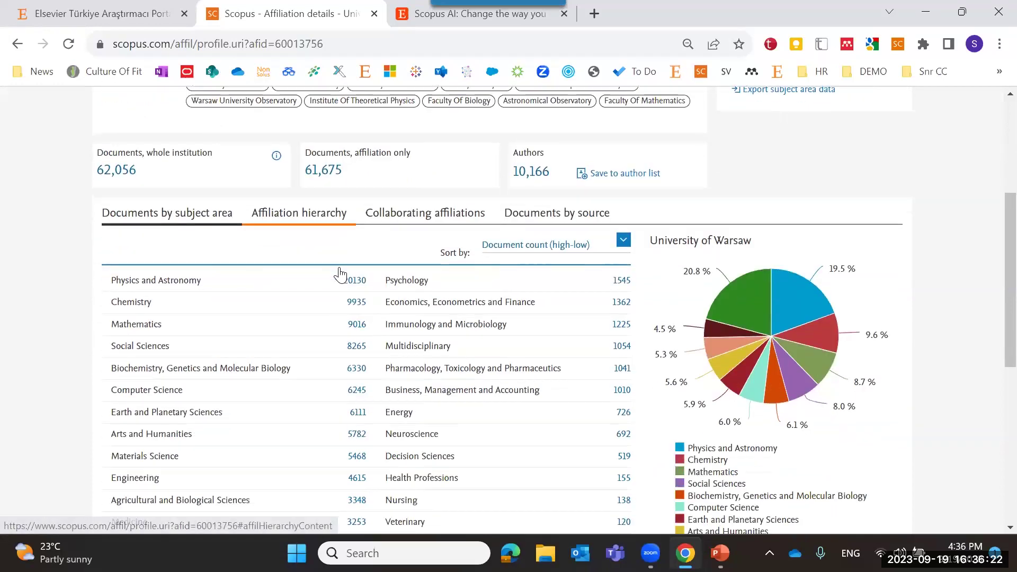
pyautogui.scroll(2, 351, 295)
pyautogui.scroll(1, 352, 295)
pyautogui.scroll(-3, 352, 296)
pyautogui.scroll(2, 352, 295)
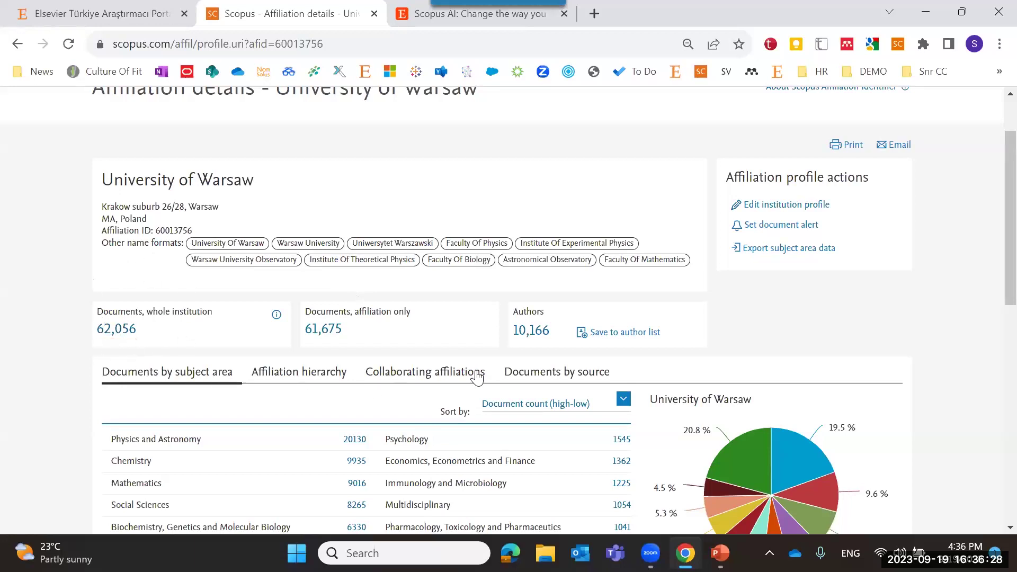
pyautogui.scroll(-1, 524, 318)
pyautogui.scroll(-3, 506, 295)
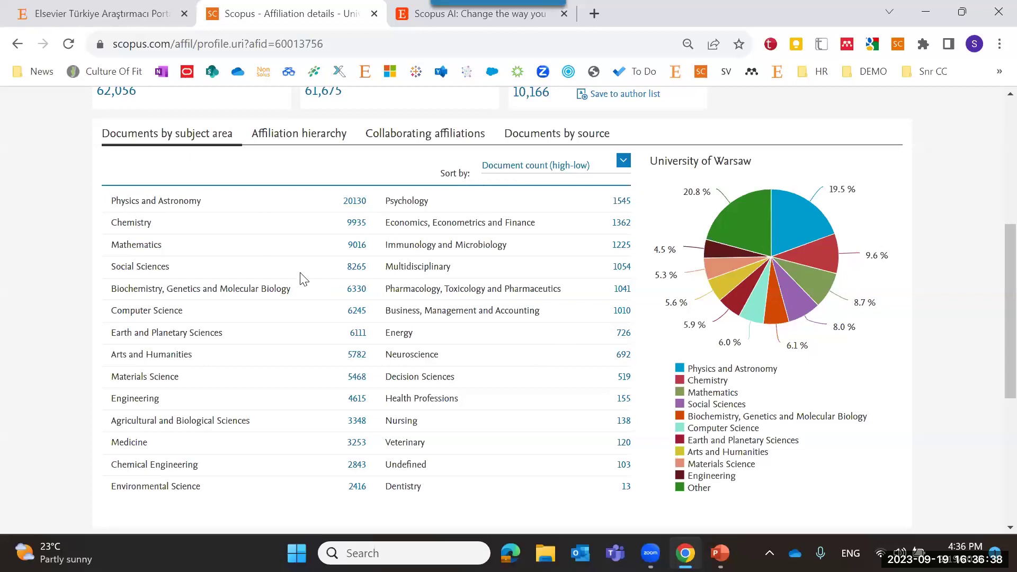
pyautogui.scroll(1, 303, 278)
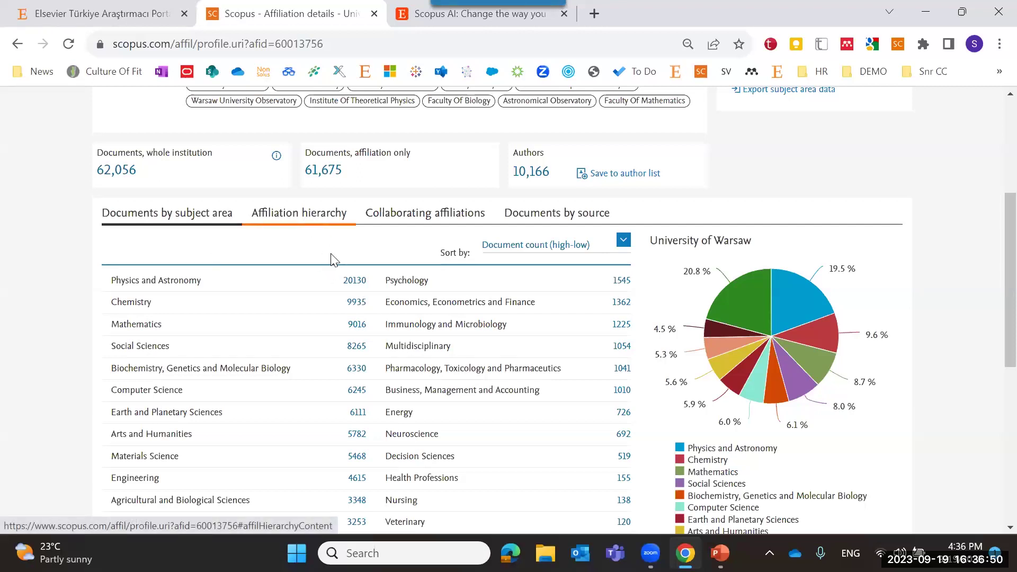
# Review the university's collaborating affiliations with their document counts, and its documents by source with the patent results.
pyautogui.click(397, 213)
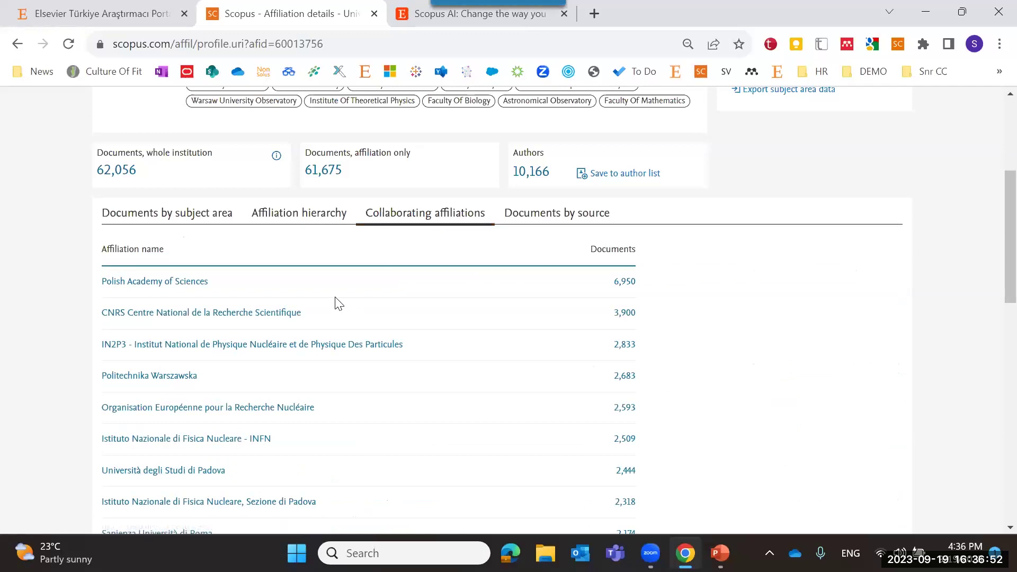
pyautogui.scroll(-1, 336, 304)
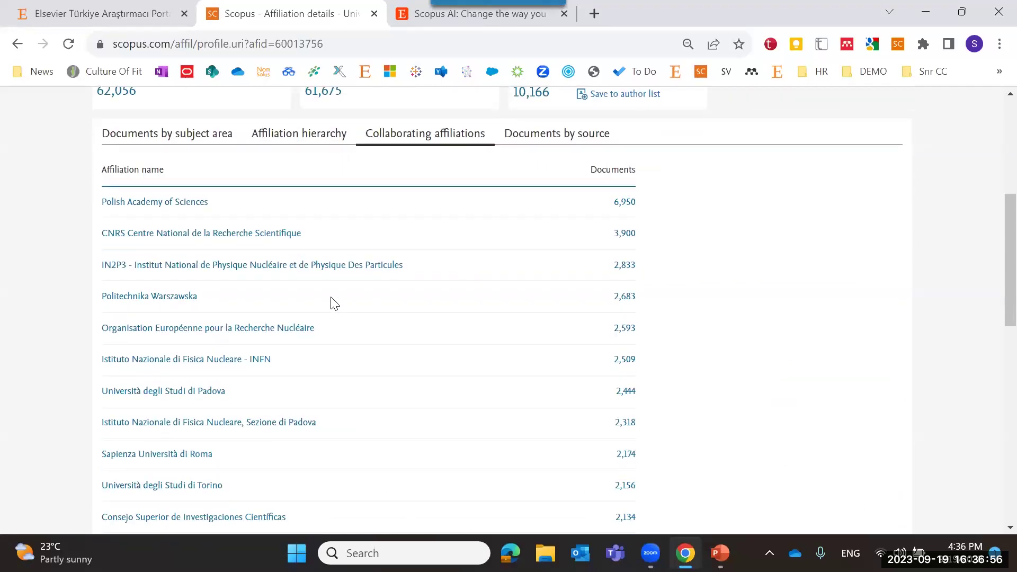
pyautogui.scroll(-1, 335, 303)
pyautogui.scroll(2, 320, 303)
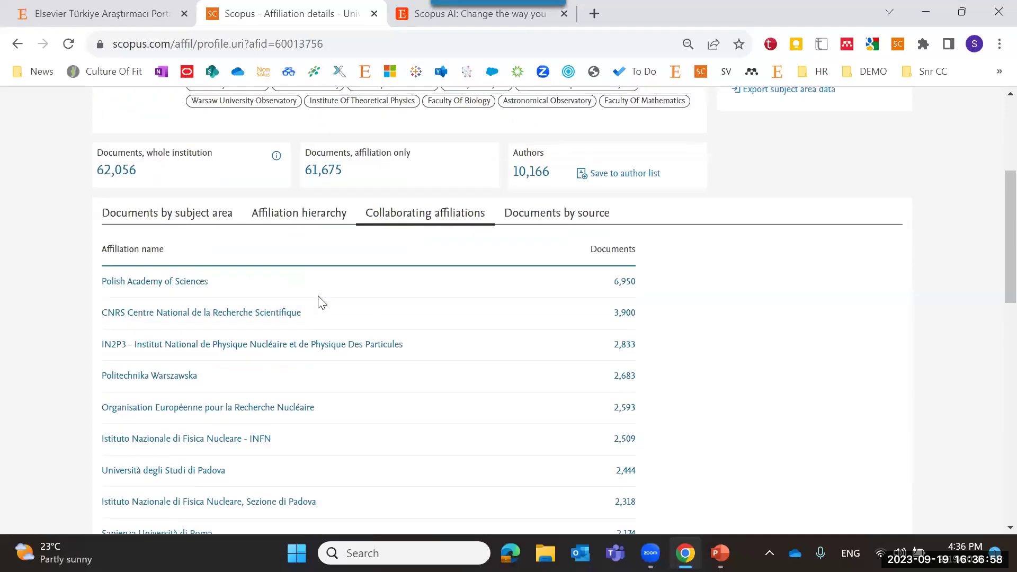
pyautogui.click(514, 219)
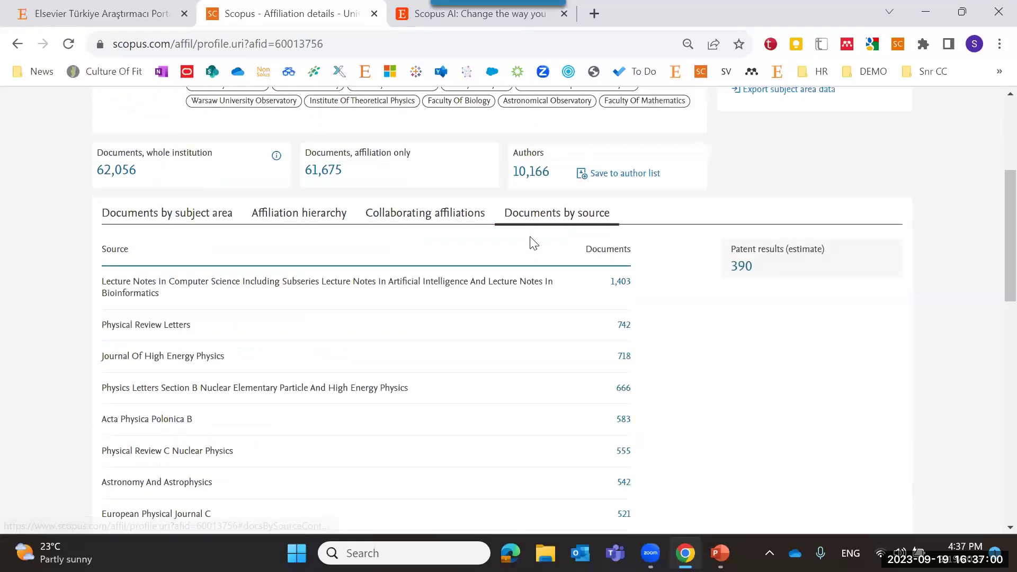
pyautogui.scroll(-3, 495, 268)
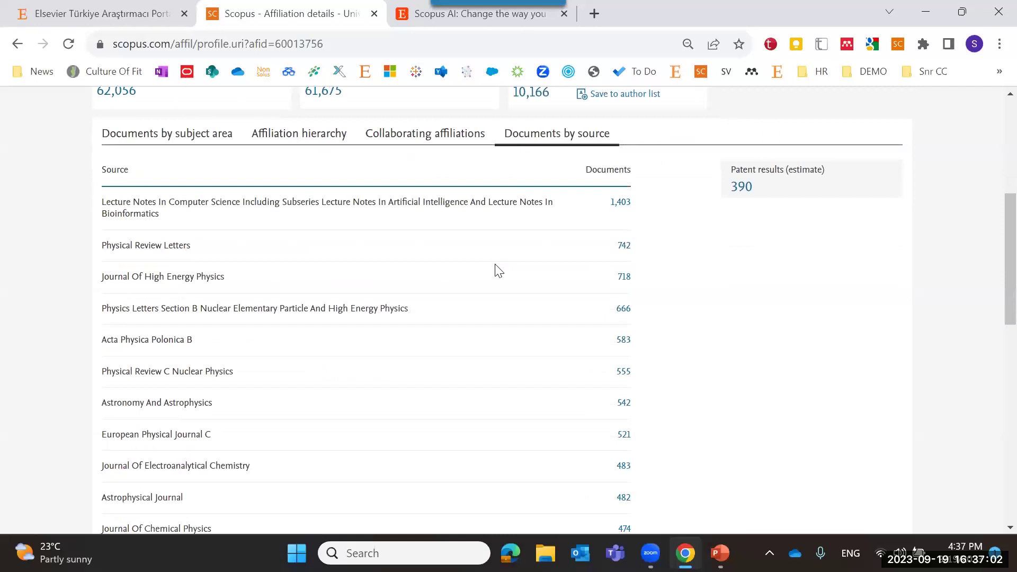
pyautogui.scroll(4, 496, 270)
pyautogui.scroll(1, 662, 295)
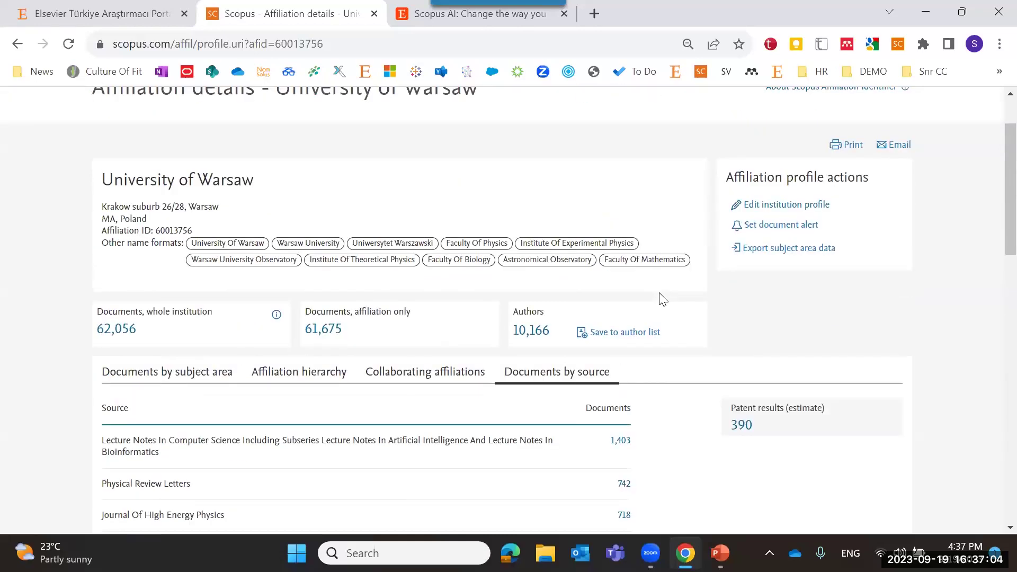
# Open the University of Warsaw's author list in a separate browser tab and review the affiliated authors.
pyautogui.rightClick(527, 340)
pyautogui.click(604, 352)
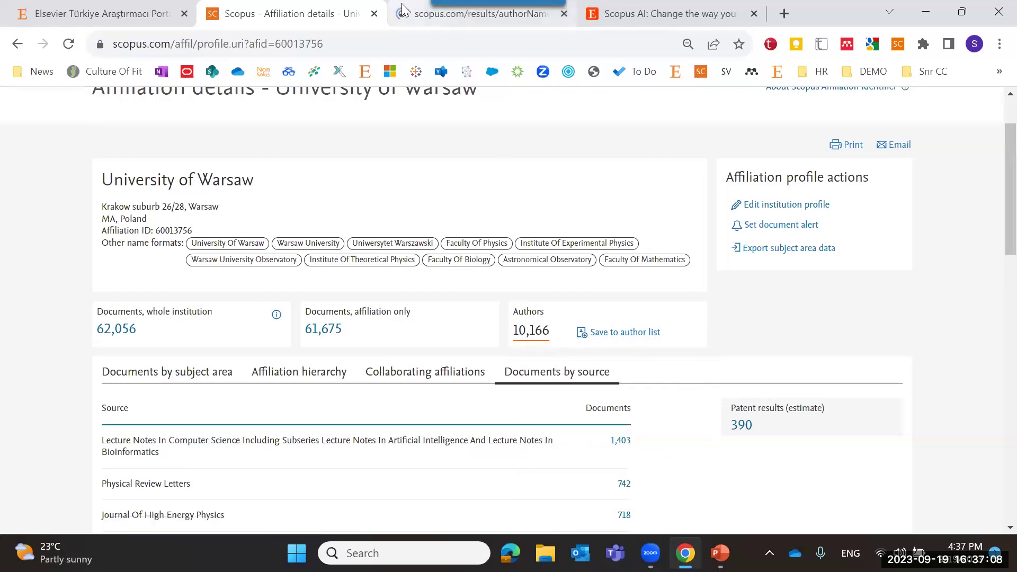
pyautogui.click(466, 14)
pyautogui.scroll(-2, 509, 253)
pyautogui.scroll(-15, 507, 246)
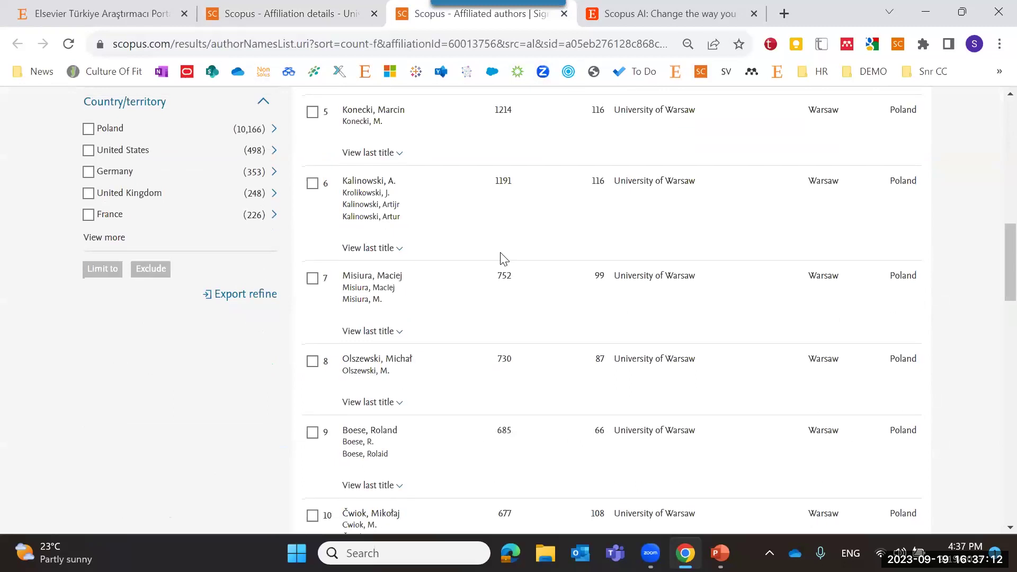
pyautogui.scroll(-1, 503, 259)
pyautogui.scroll(-1, 498, 260)
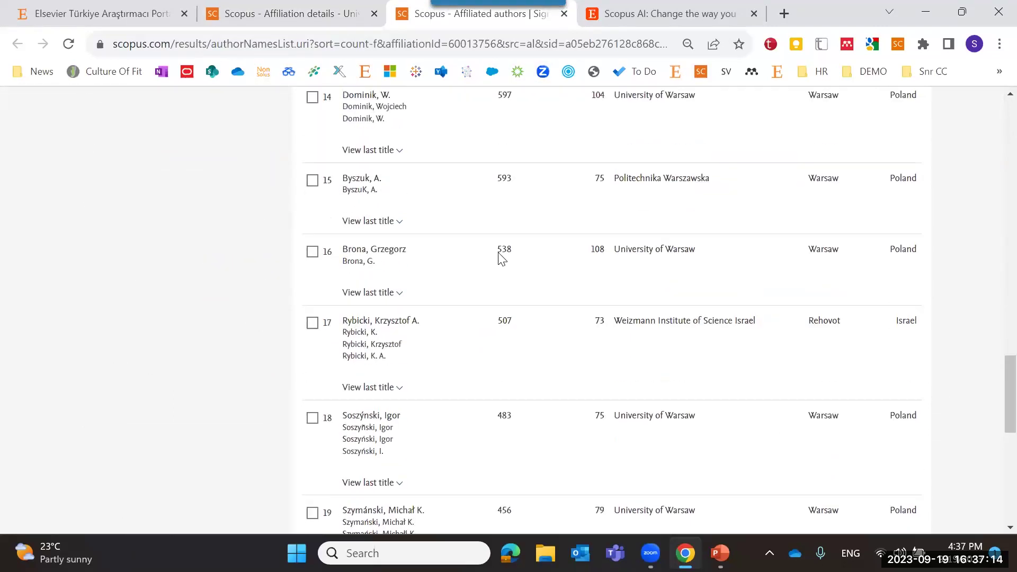
# Review the start of the University of Warsaw's affiliated author list and close its browser tab.
pyautogui.scroll(20, 497, 256)
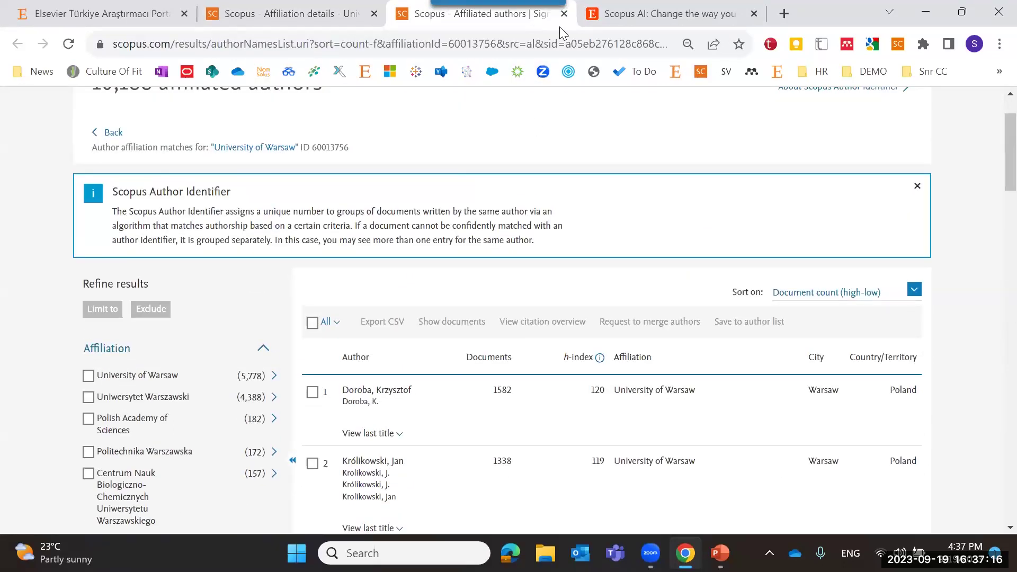
pyautogui.scroll(-10, 583, 357)
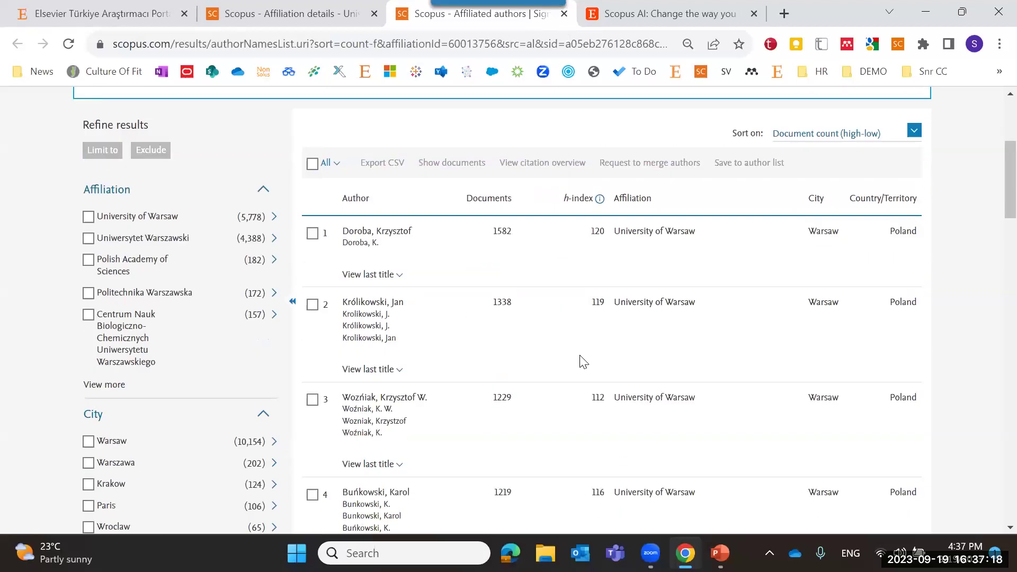
pyautogui.scroll(-3, 583, 354)
pyautogui.scroll(12, 581, 318)
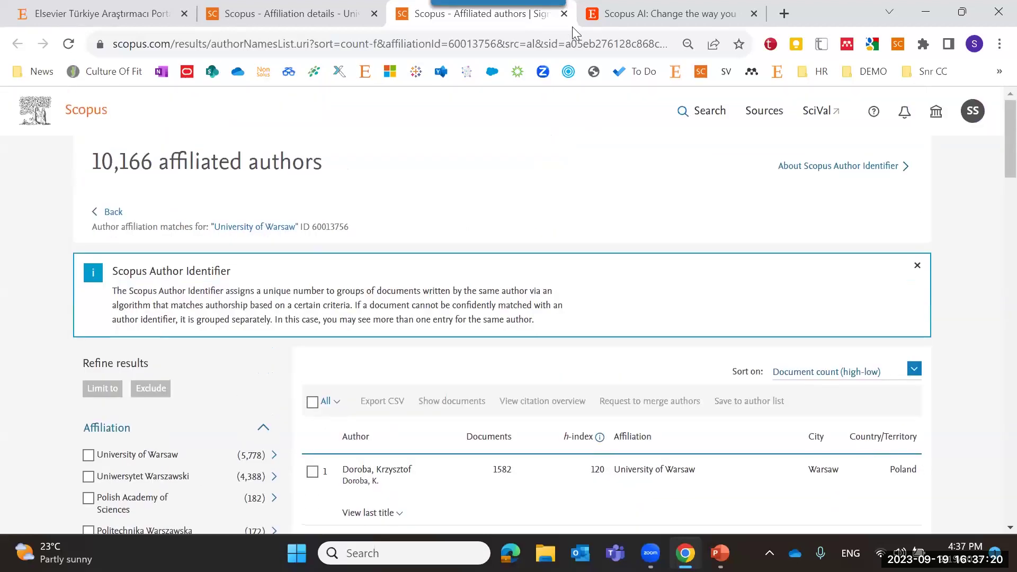
pyautogui.click(564, 13)
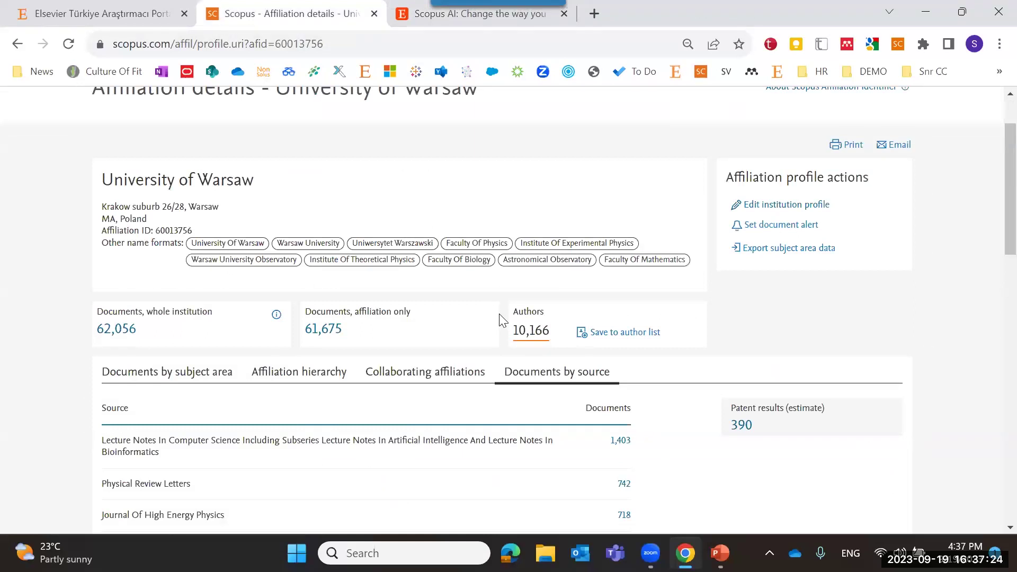
# Review the University of Warsaw's documents by source, then its collaborating affiliations with their document counts.
pyautogui.scroll(-3, 503, 321)
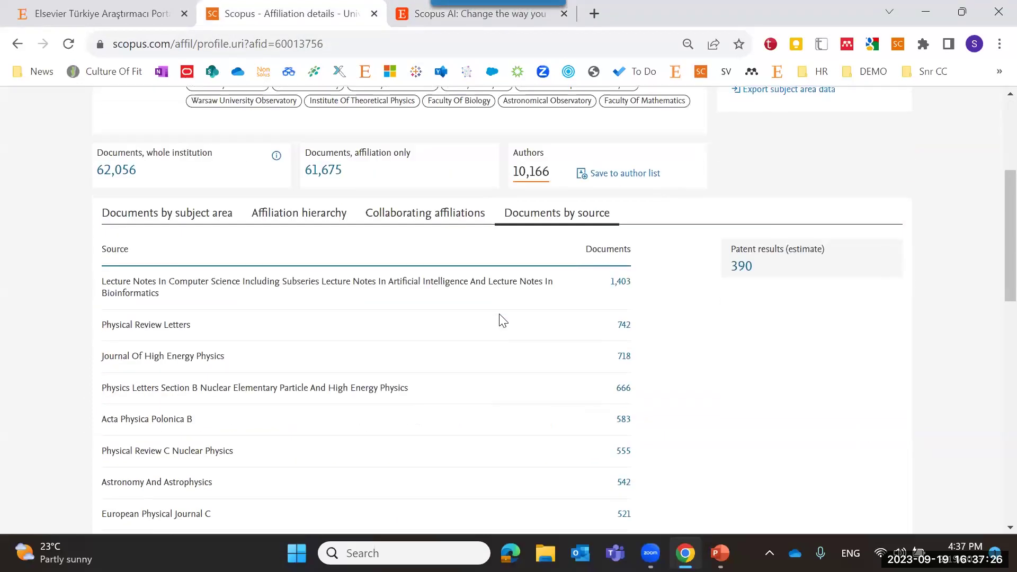
pyautogui.scroll(5, 500, 311)
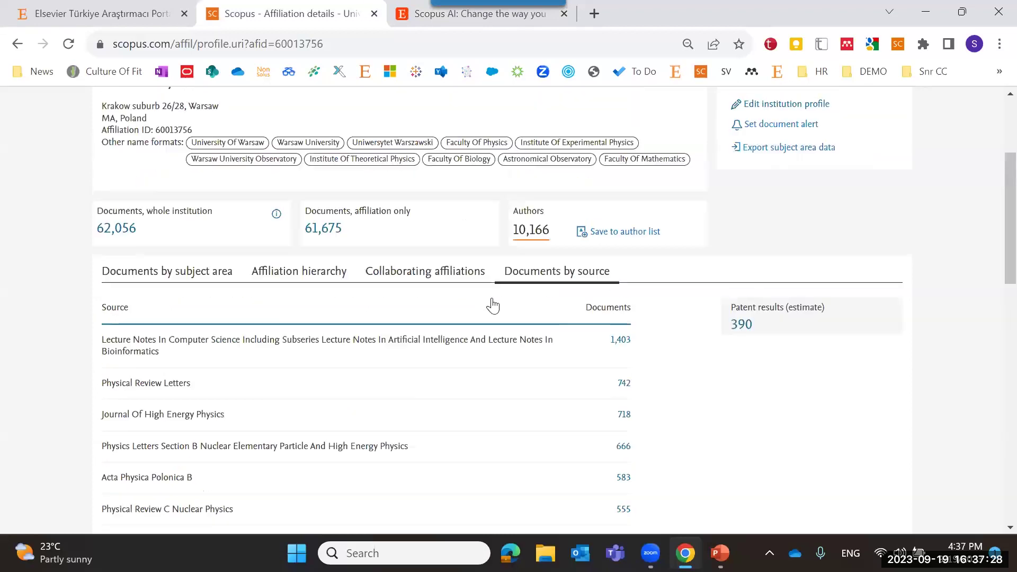
pyautogui.scroll(-2, 475, 277)
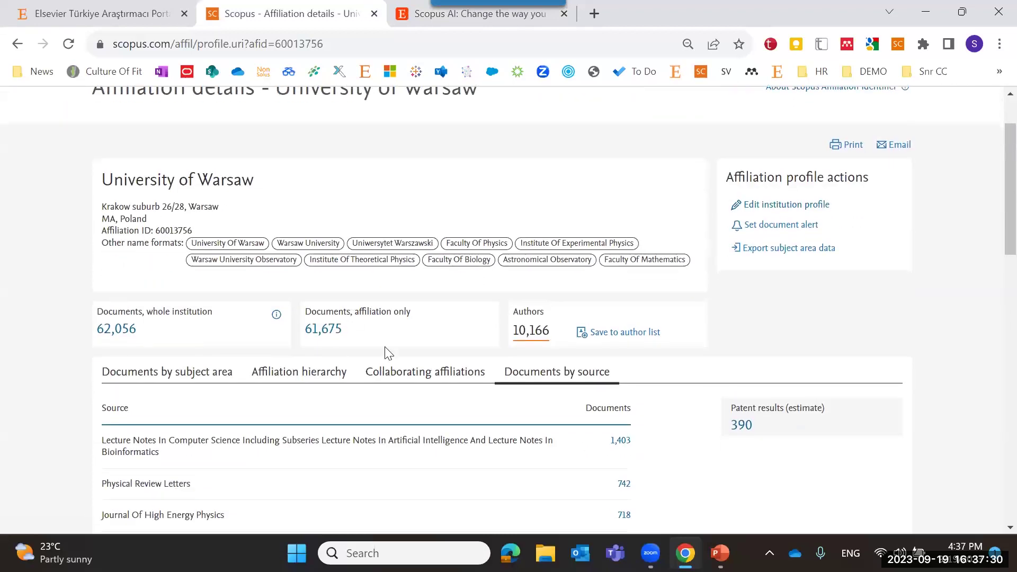
pyautogui.scroll(-2, 381, 374)
pyautogui.click(380, 292)
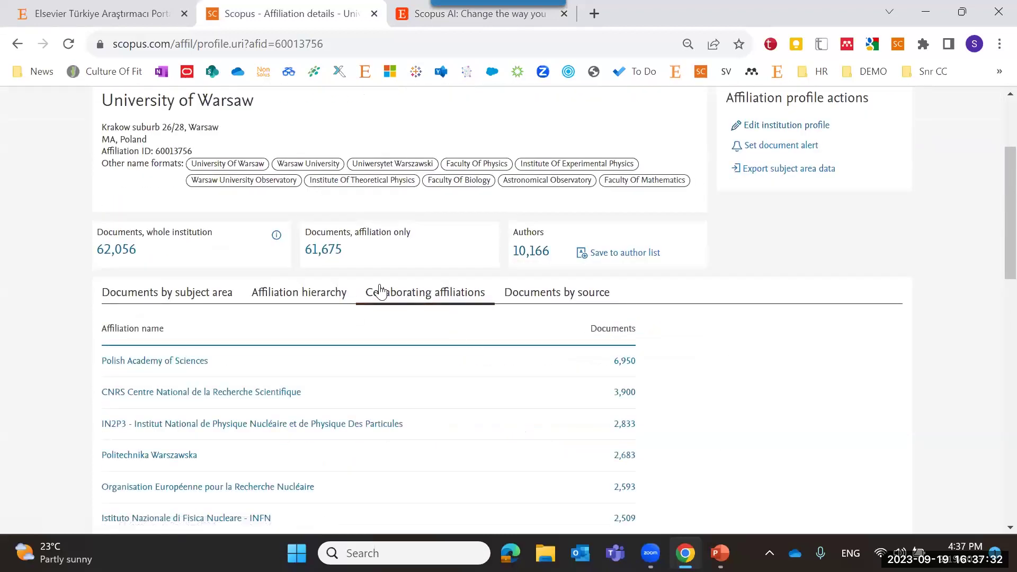
pyautogui.scroll(-2, 430, 299)
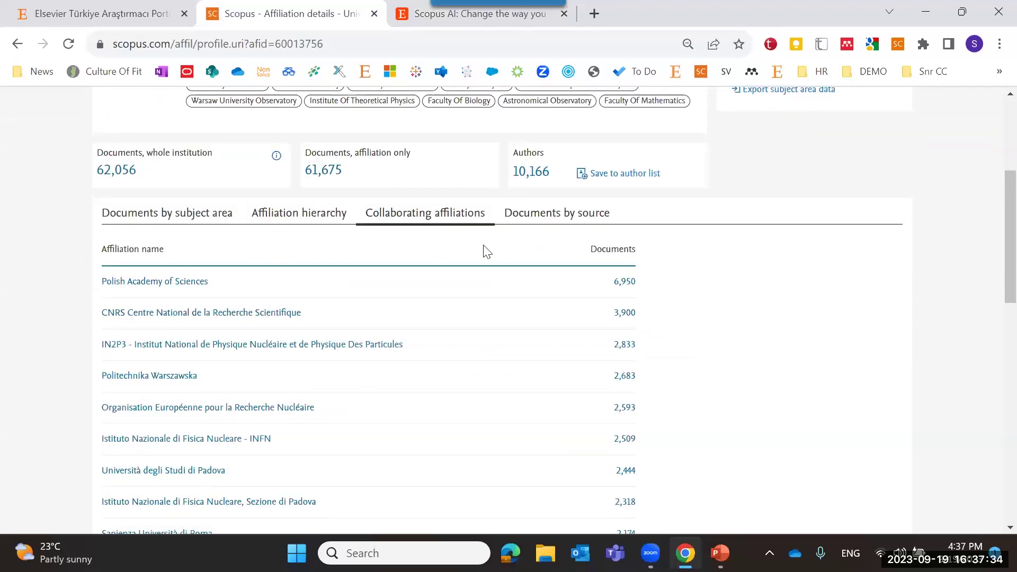
pyautogui.scroll(3, 408, 290)
pyautogui.scroll(-3, 408, 290)
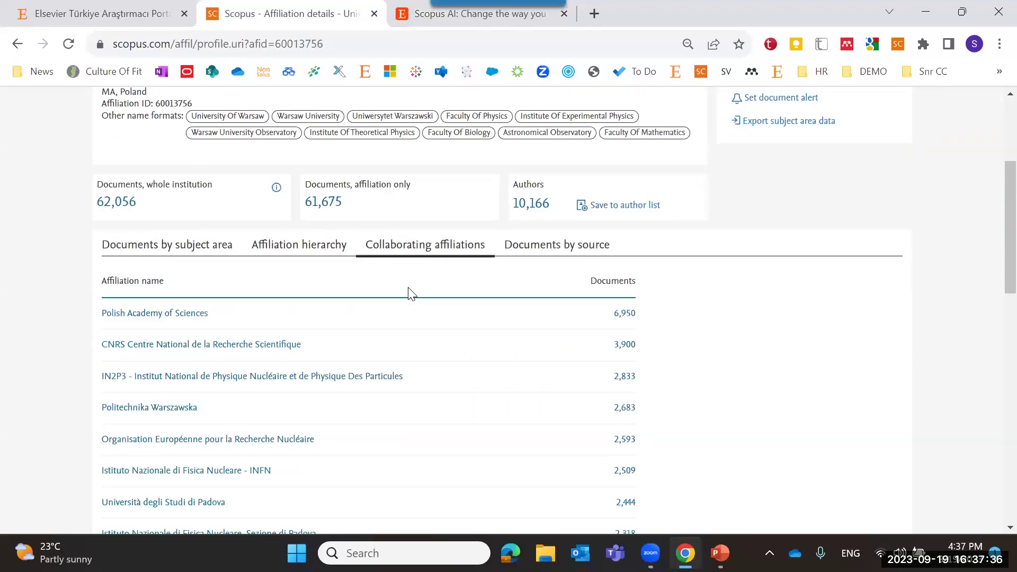
# Open the Polish Academy of Sciences profile from the collaborating affiliations and review its documents by subject area.
pyautogui.click(186, 283)
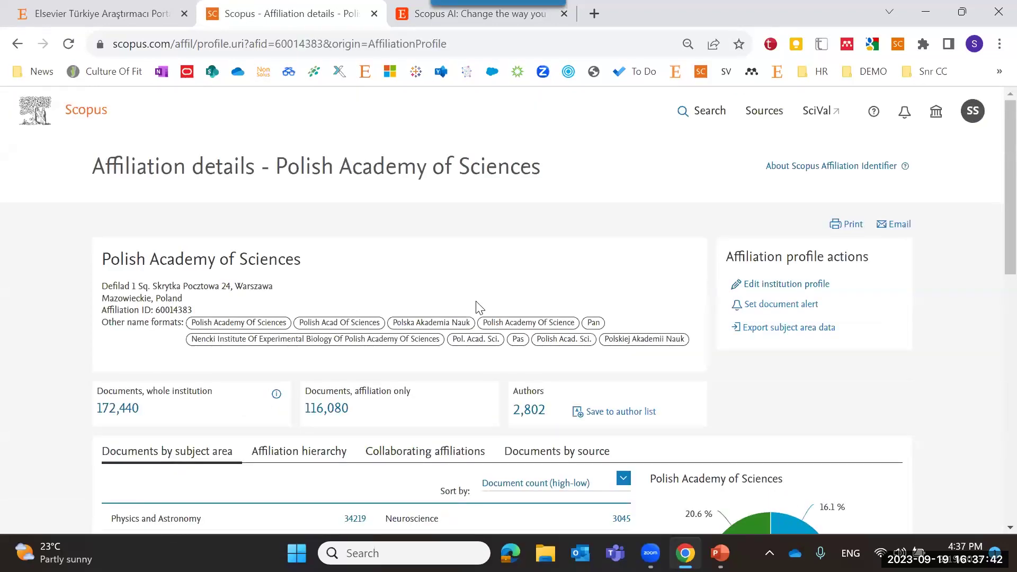
pyautogui.scroll(-8, 480, 307)
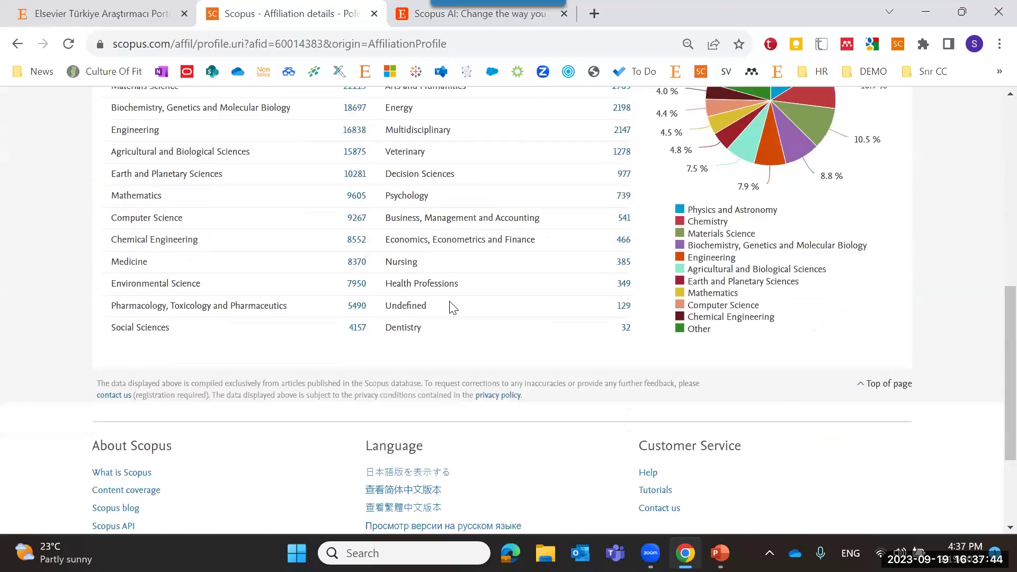
pyautogui.scroll(7, 447, 308)
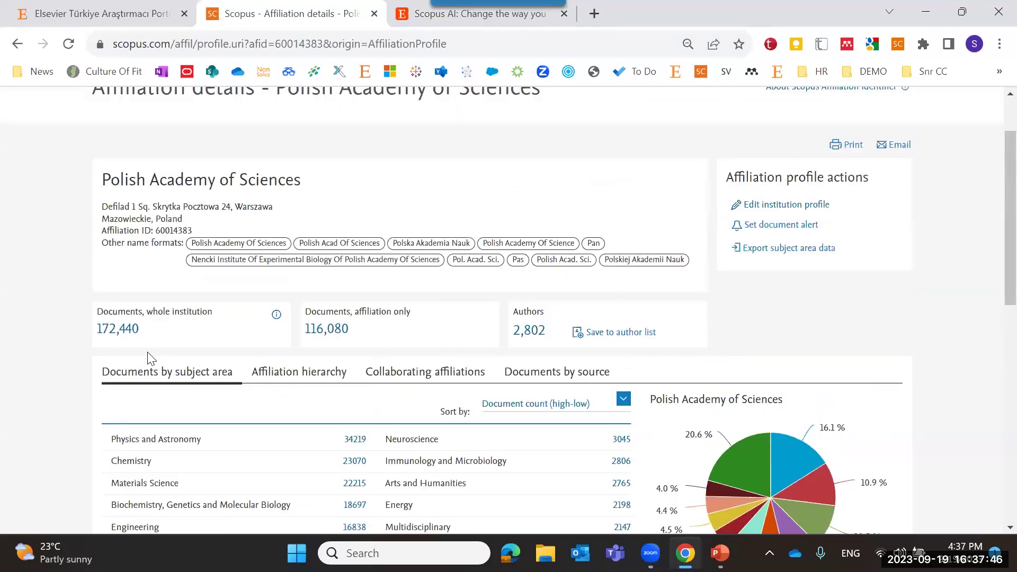
# Open the Polish Academy of Sciences' whole-institution documents, highlight the affiliation ID search query and review the results.
pyautogui.click(117, 329)
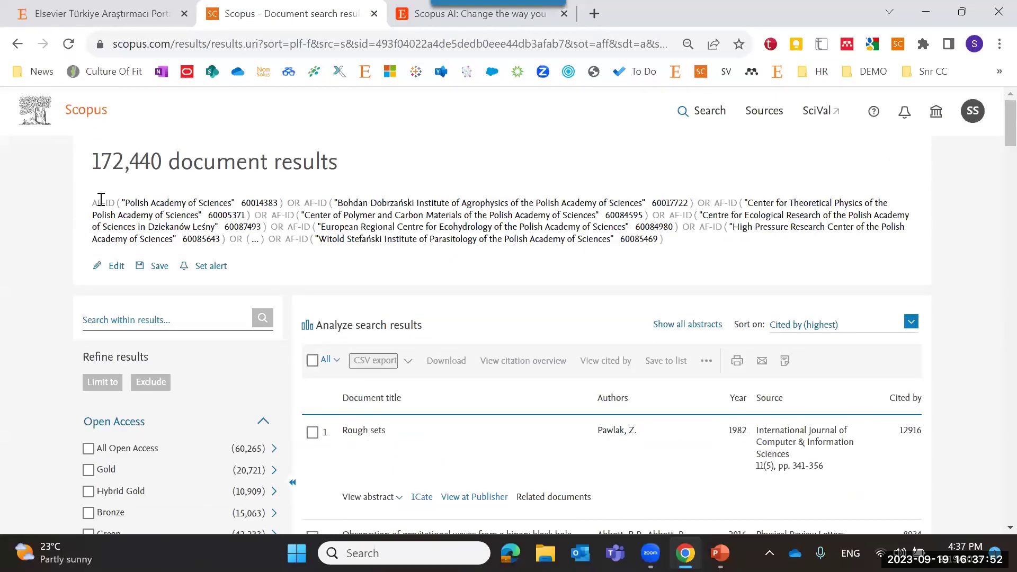
pyautogui.scroll(-6, 698, 276)
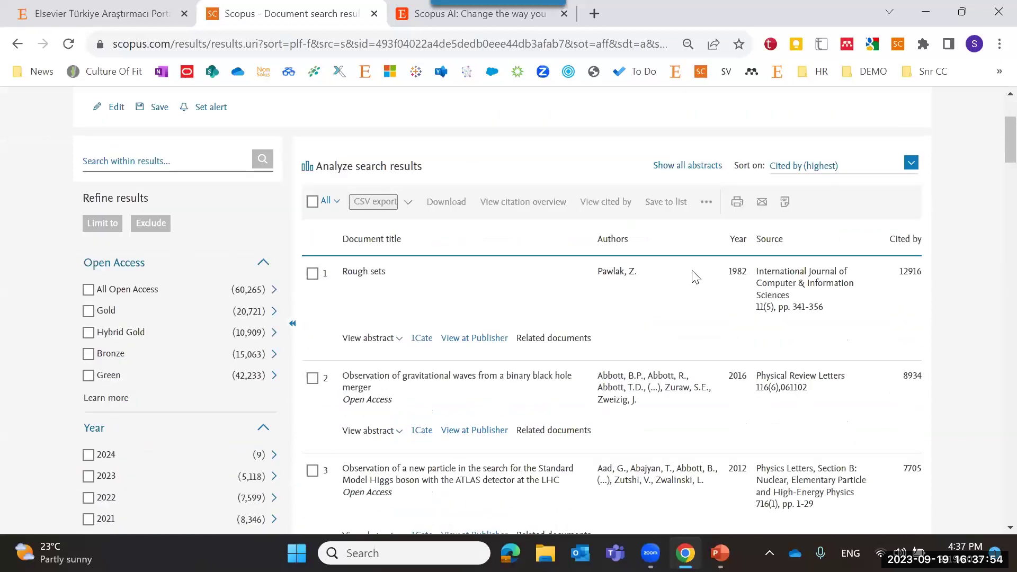
pyautogui.scroll(6, 692, 275)
pyautogui.moveTo(674, 238); pyautogui.dragTo(85, 199)
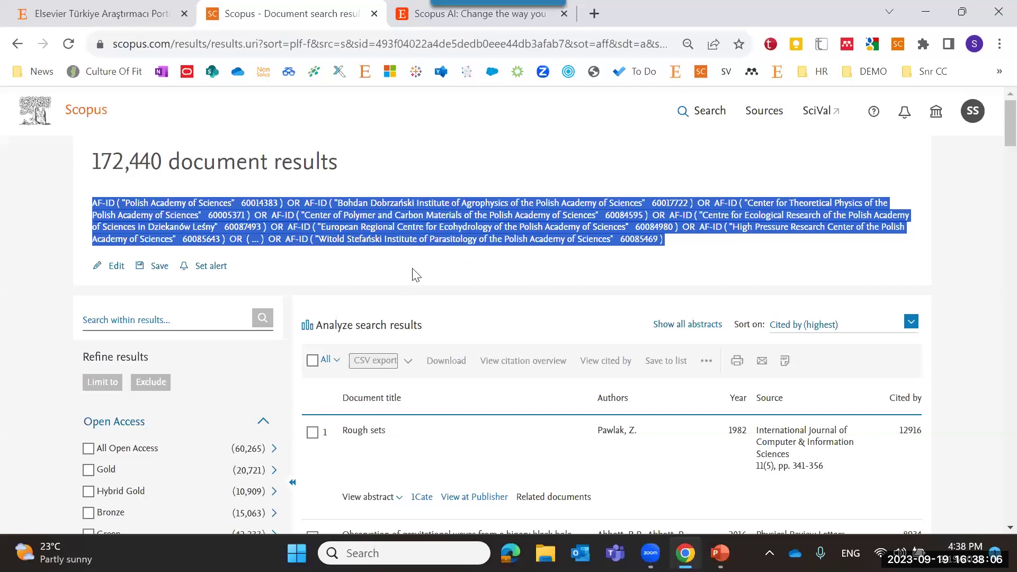
pyautogui.scroll(-5, 433, 307)
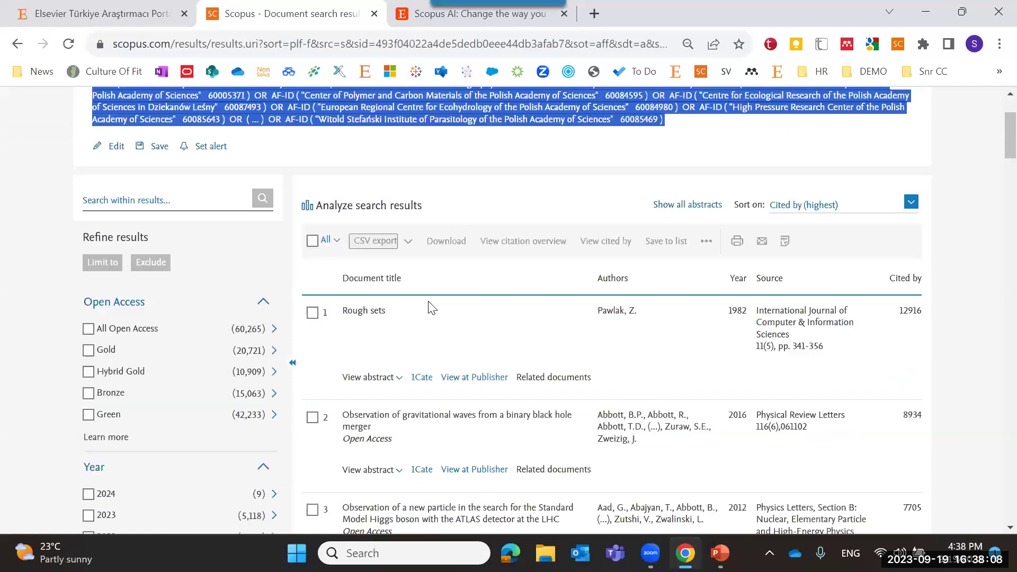
pyautogui.scroll(-3, 426, 298)
pyautogui.scroll(8, 440, 270)
pyautogui.scroll(-3, 445, 250)
pyautogui.scroll(3, 371, 247)
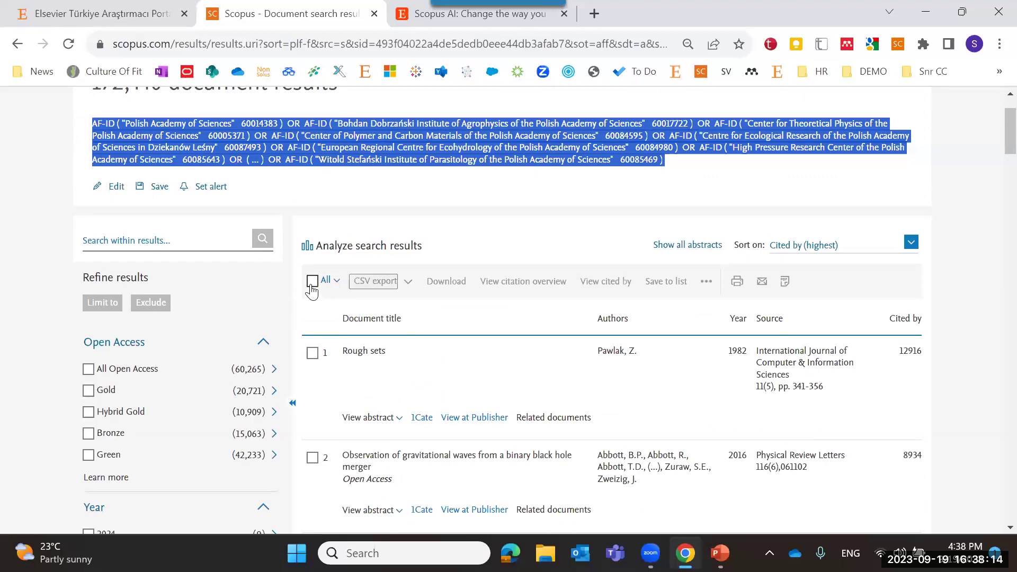
# Select all the listed documents and view the available sorting options for the results.
pyautogui.click(312, 282)
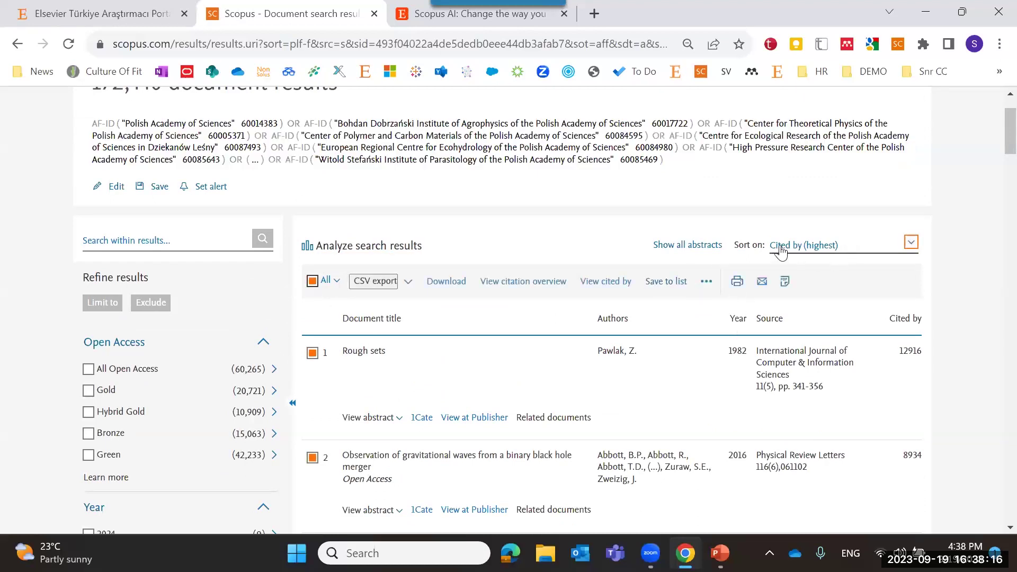
pyautogui.click(911, 242)
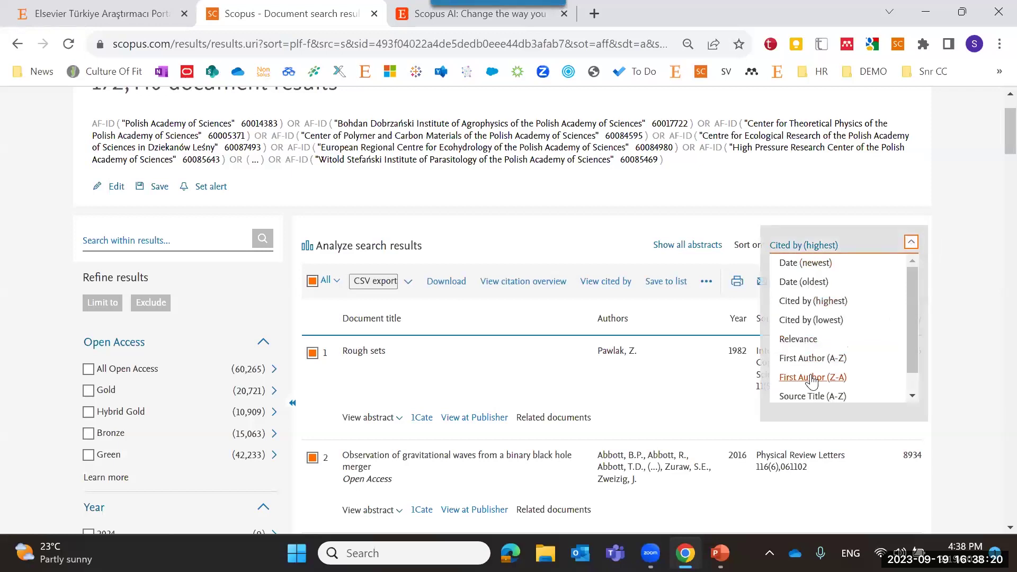
pyautogui.click(911, 242)
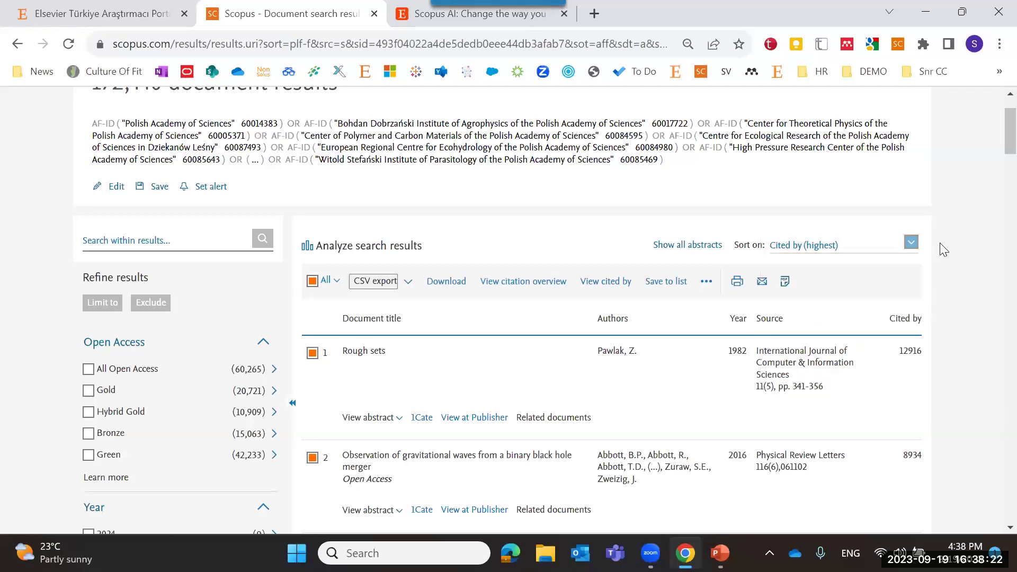
# Limit the Polish Academy of Sciences document results to the publication years 2019 through 2023.
pyautogui.scroll(-1, 936, 241)
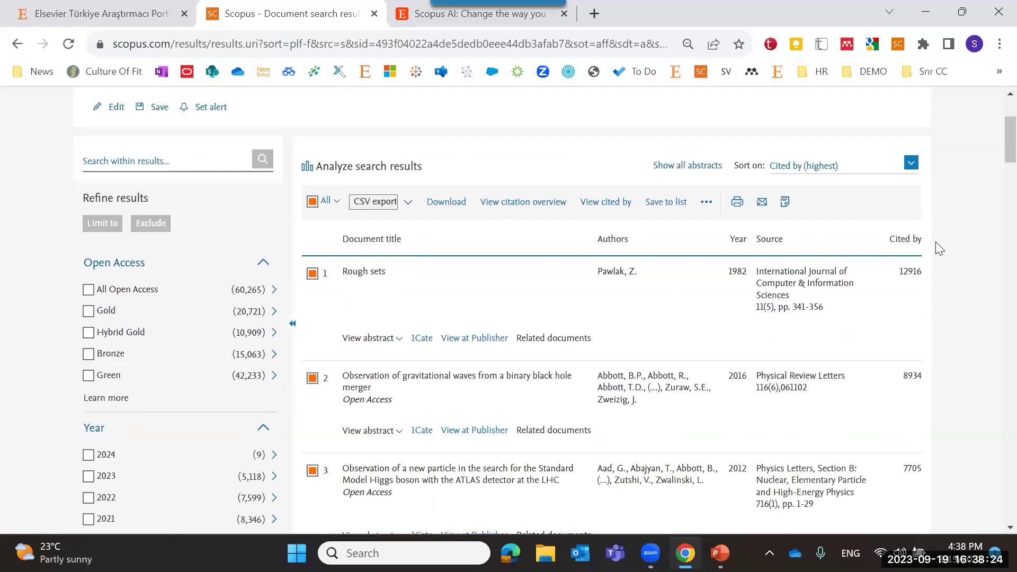
pyautogui.scroll(-3, 83, 327)
pyautogui.click(88, 319)
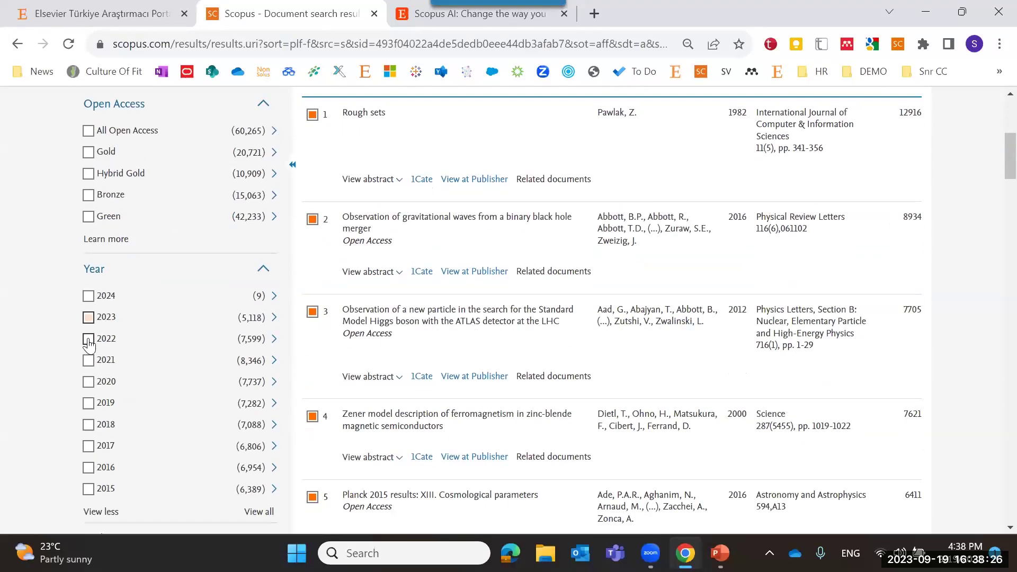
pyautogui.click(89, 340)
pyautogui.click(89, 361)
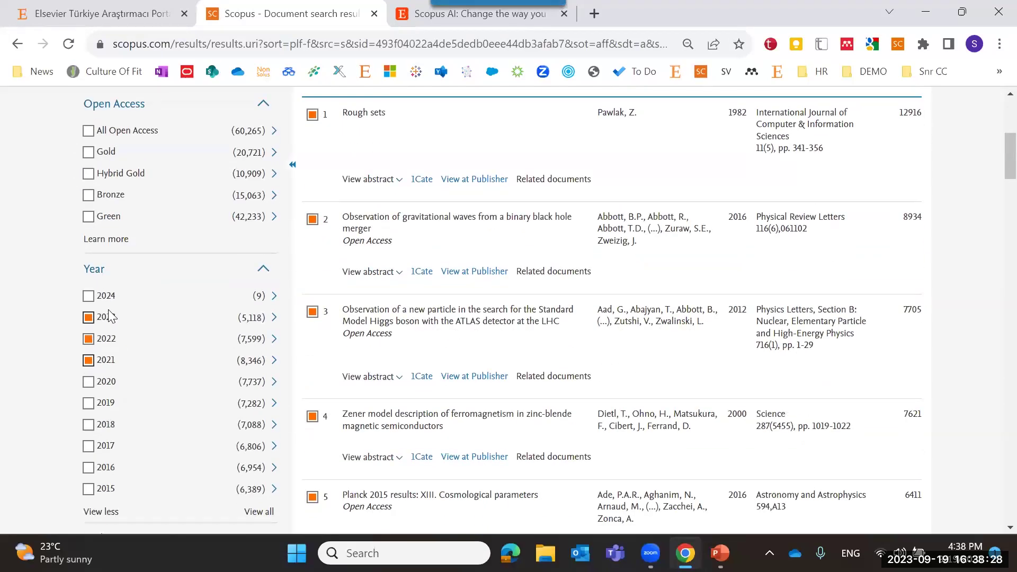
pyautogui.scroll(-1, 108, 313)
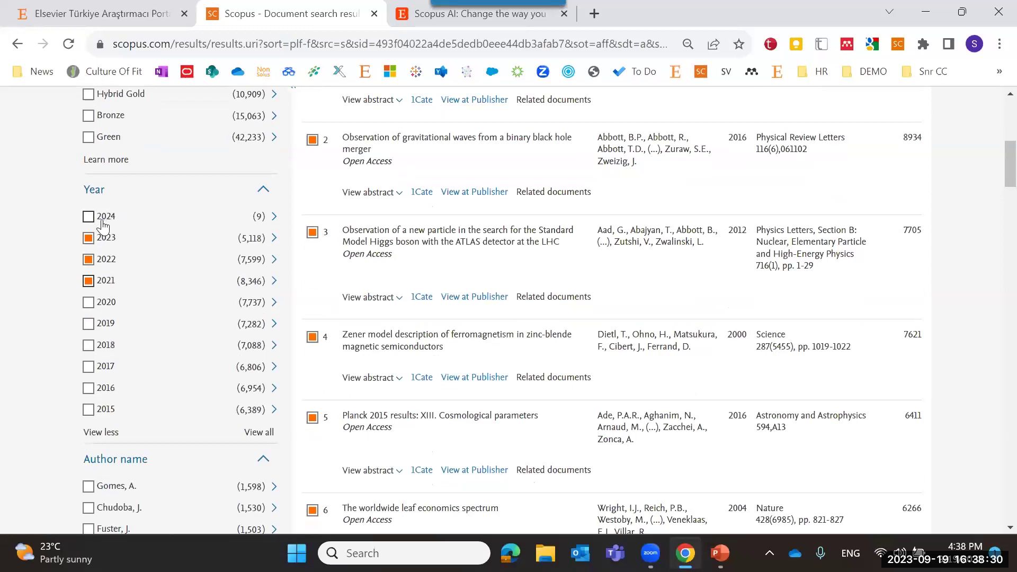
pyautogui.click(88, 303)
pyautogui.click(88, 325)
pyautogui.scroll(5, 130, 279)
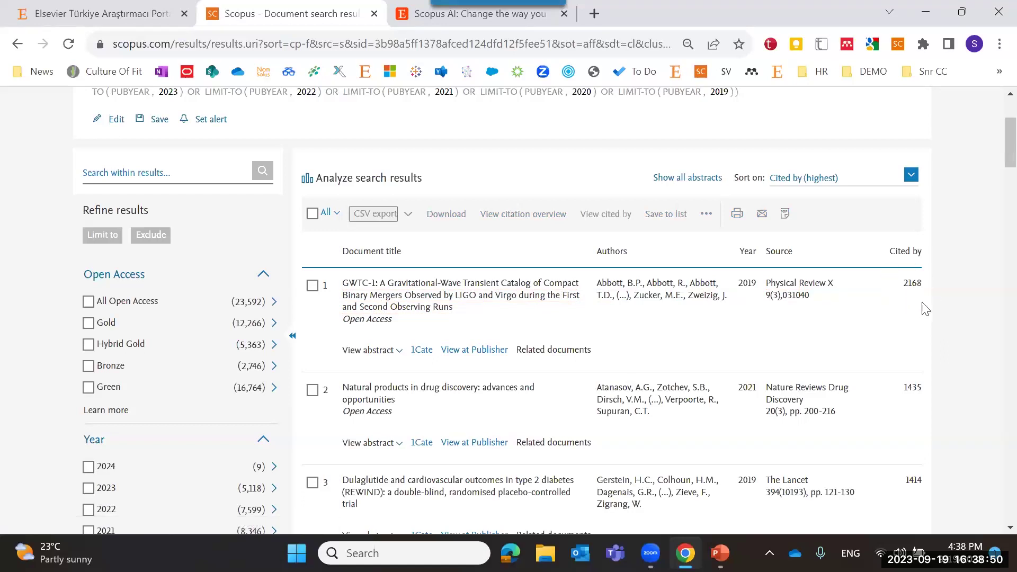
# Open the record of the GWTC-1 gravitational-wave catalog article, review its details and citation metrics, and return to the results.
pyautogui.click(416, 308)
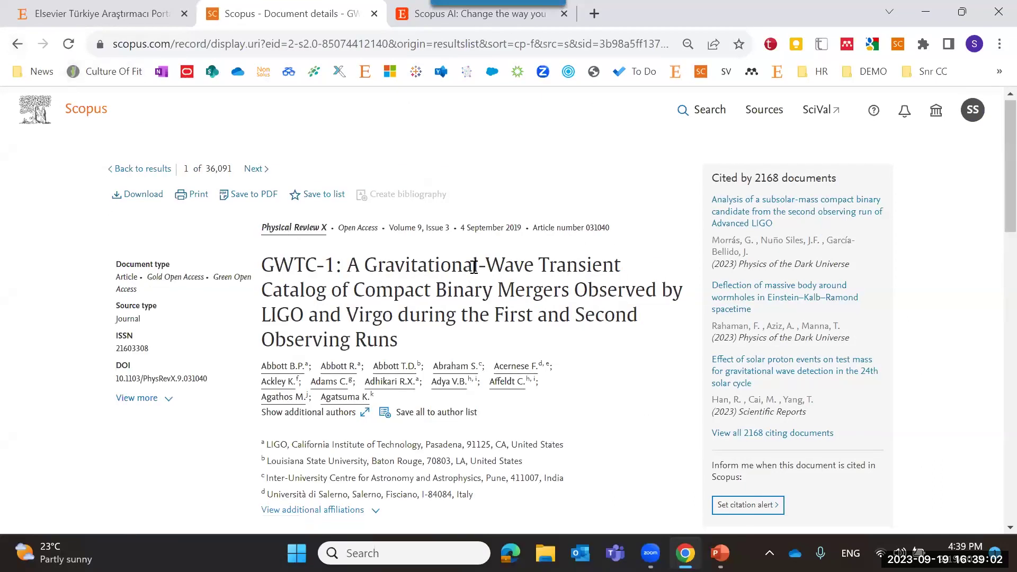
pyautogui.scroll(-1, 106, 137)
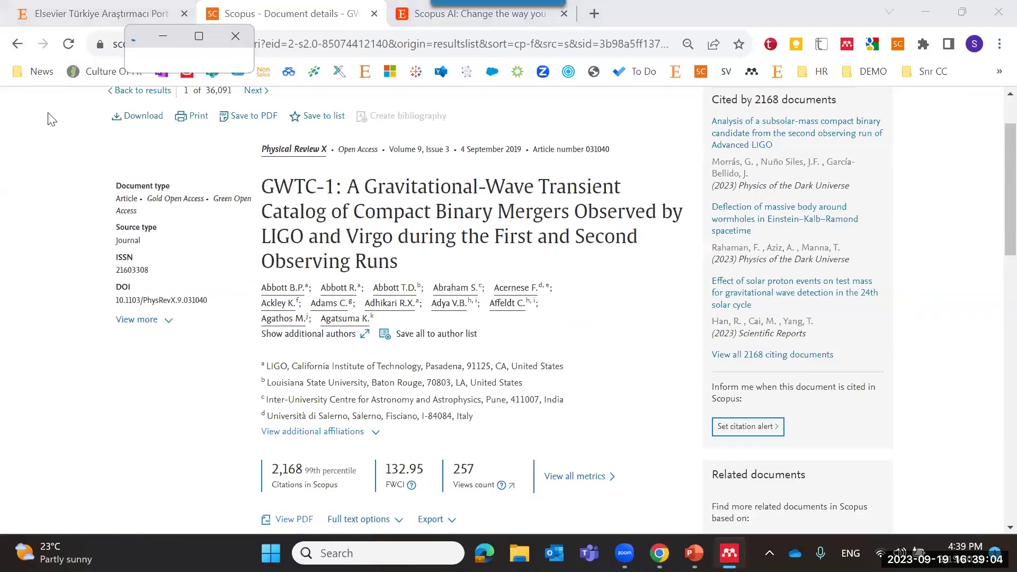
pyautogui.click(18, 44)
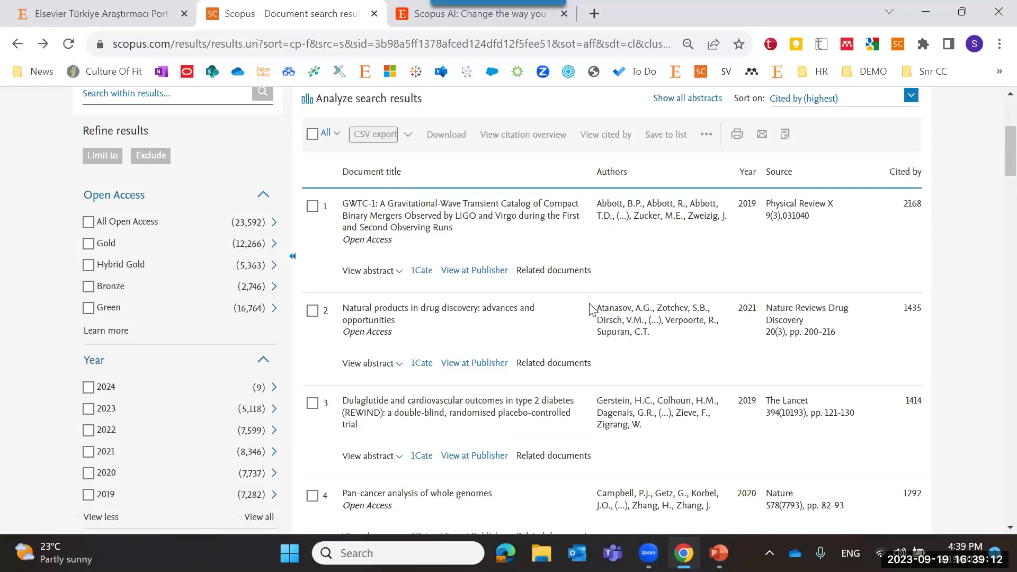
# Open the GWTC-1 article's publisher page in a separate browser tab and review its abstract.
pyautogui.scroll(1, 590, 307)
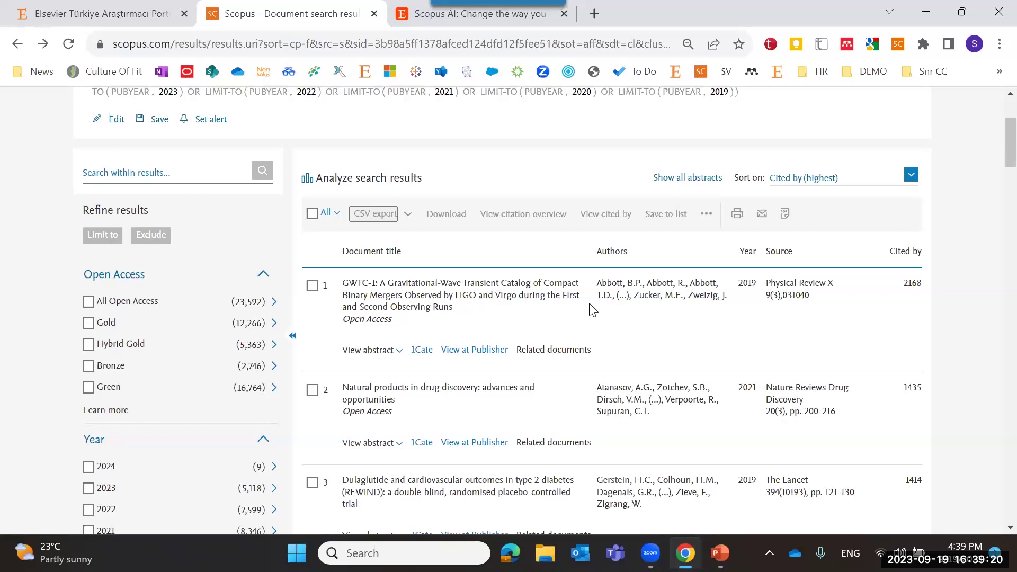
pyautogui.rightClick(470, 352)
pyautogui.click(545, 362)
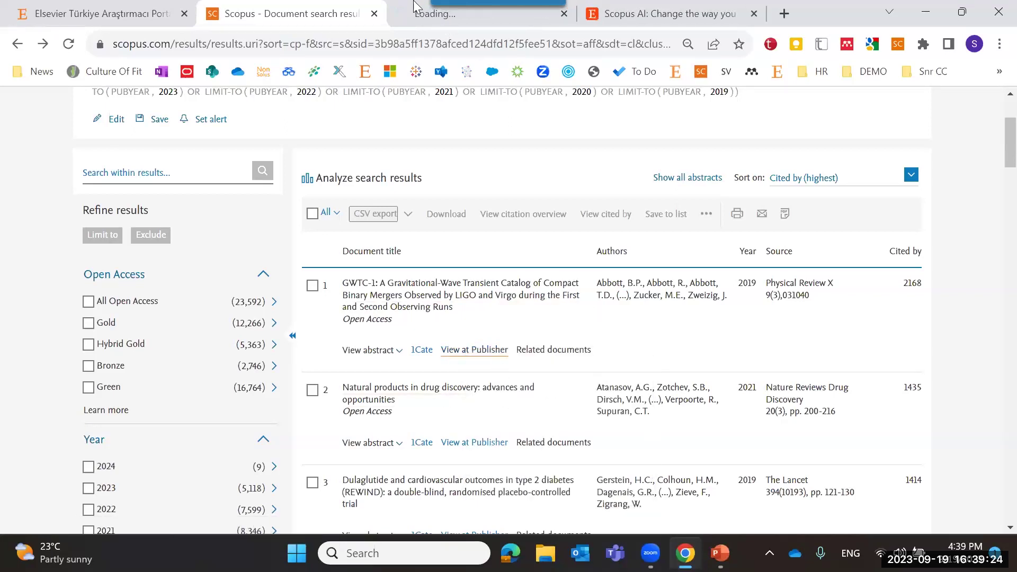
pyautogui.click(413, 22)
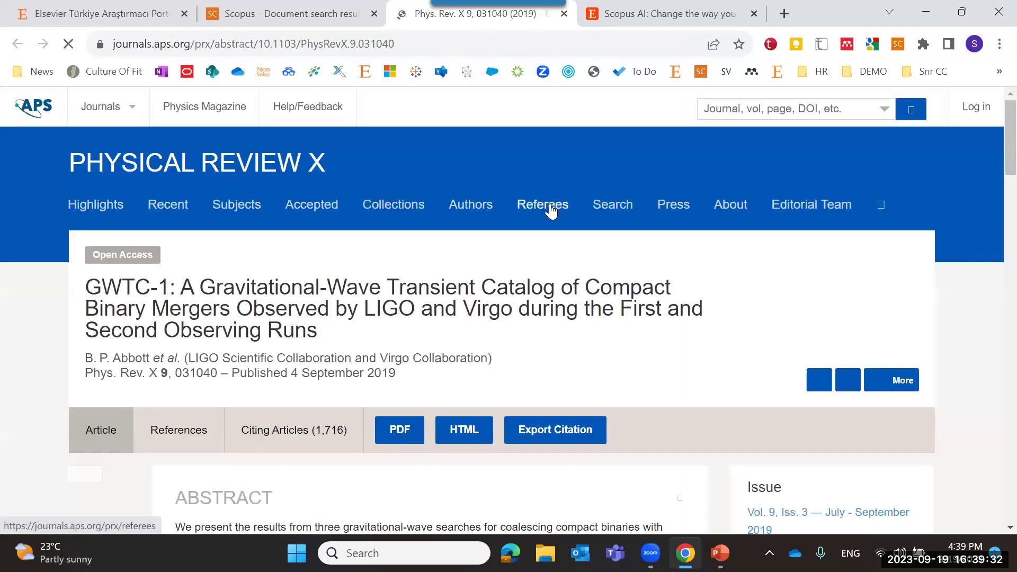
pyautogui.scroll(-15, 609, 331)
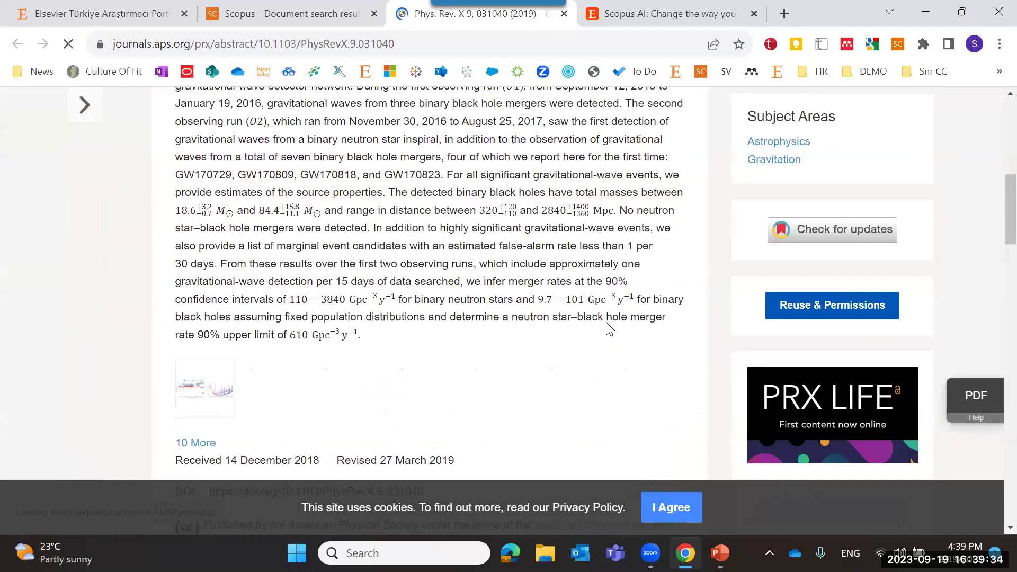
pyautogui.scroll(12, 609, 328)
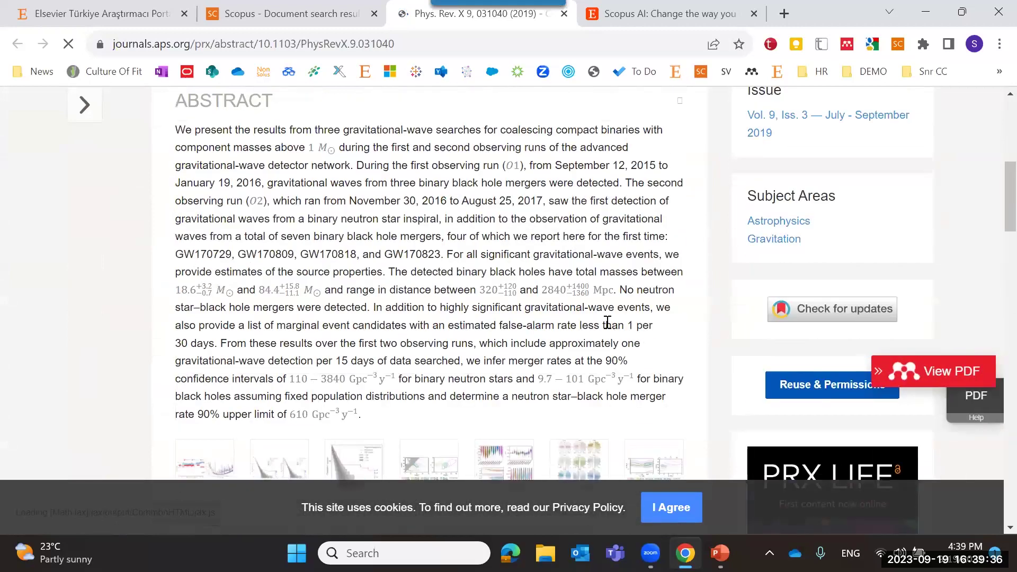
pyautogui.scroll(2, 608, 325)
pyautogui.scroll(-9, 607, 324)
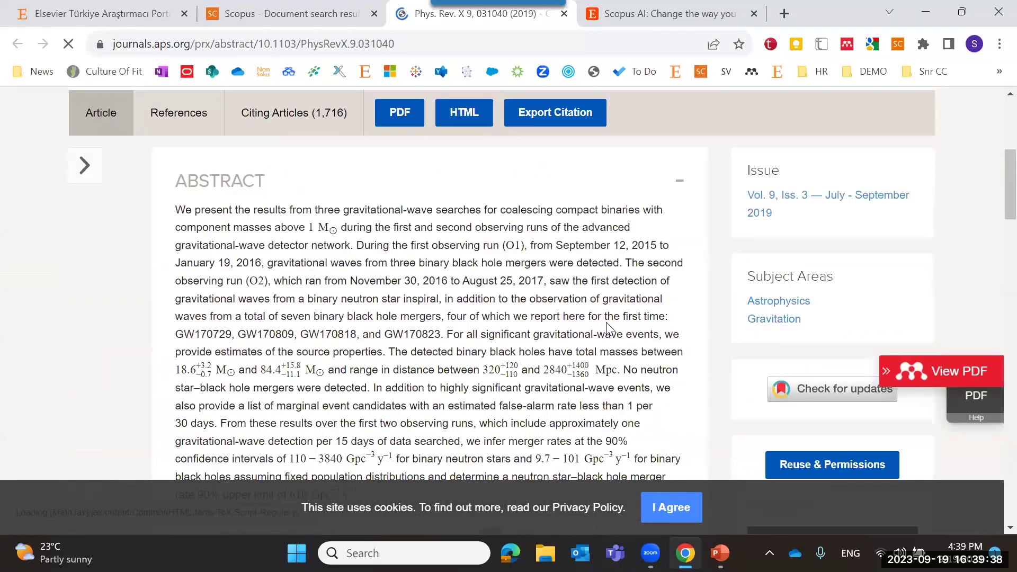
# Skim the popular summary on the GWTC-1 article's publisher page and close that browser tab.
pyautogui.scroll(-15, 604, 332)
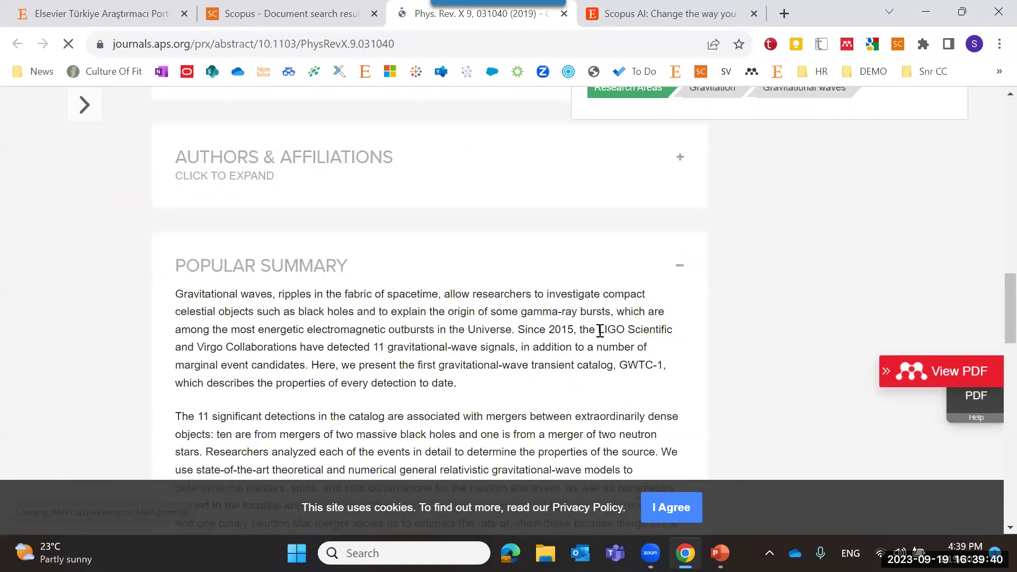
pyautogui.scroll(20, 600, 333)
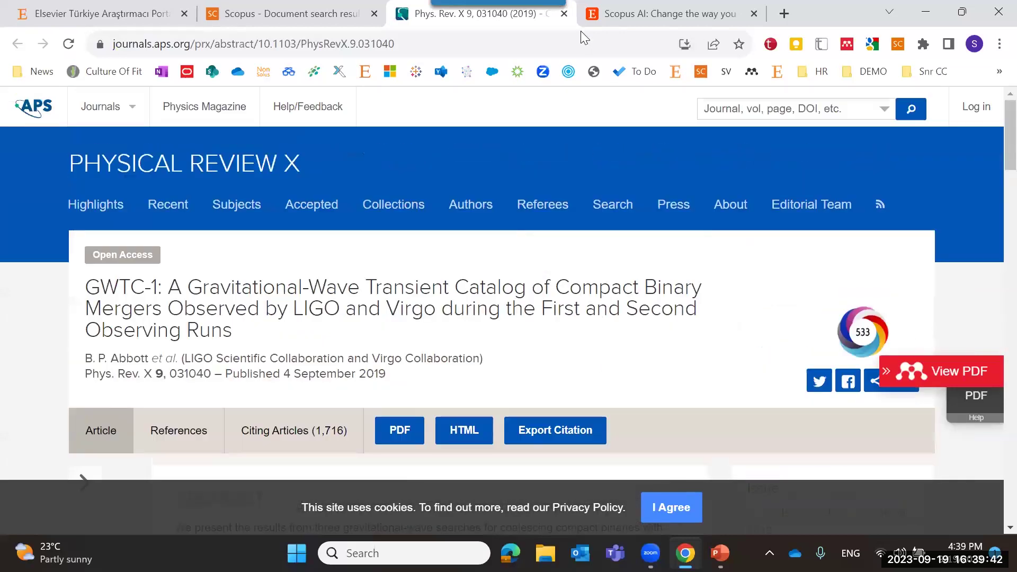
pyautogui.click(564, 14)
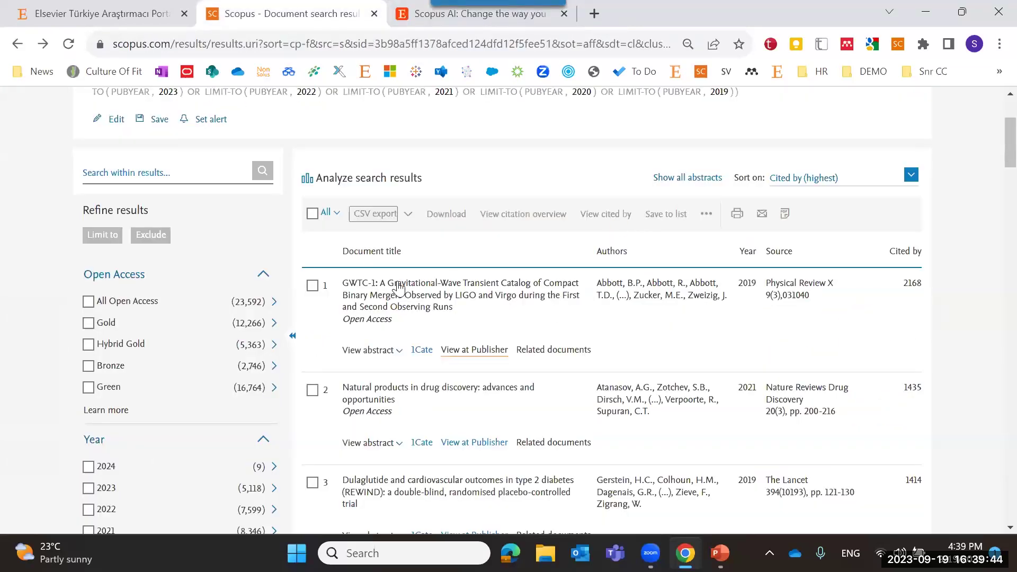
# Expand and read the GWTC-1 article's abstract within the document results list.
pyautogui.click(402, 352)
pyautogui.scroll(-3, 474, 338)
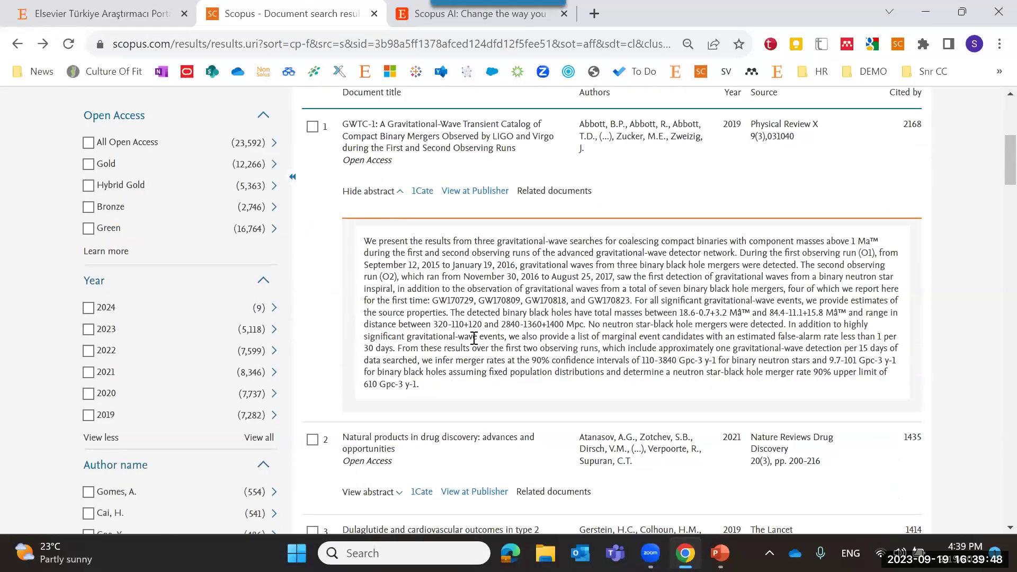
pyautogui.scroll(3, 474, 338)
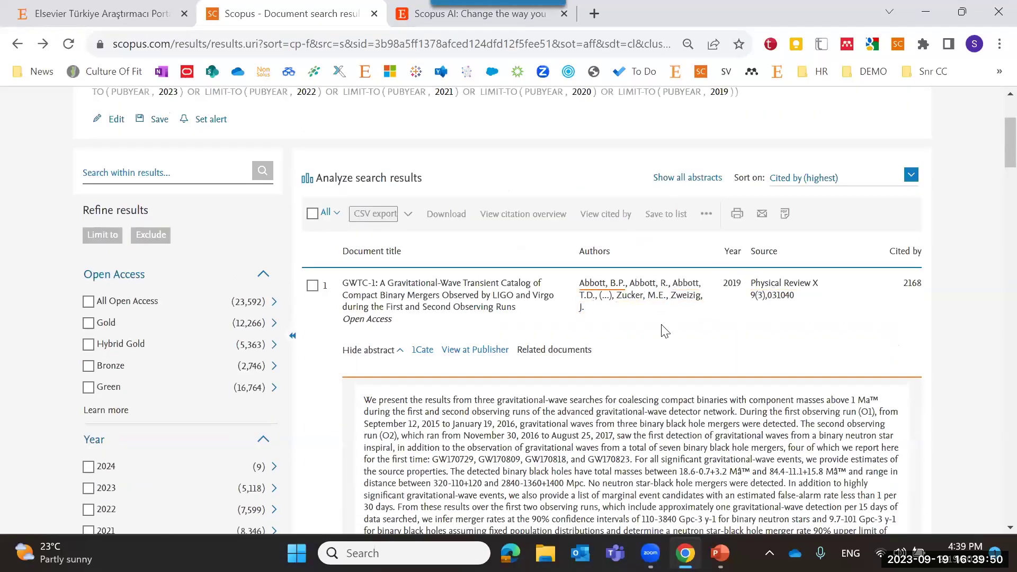
# Open the Physical Review X source page from the first result in a separate browser tab, and close that tab.
pyautogui.rightClick(774, 291)
pyautogui.click(816, 299)
pyautogui.click(421, 16)
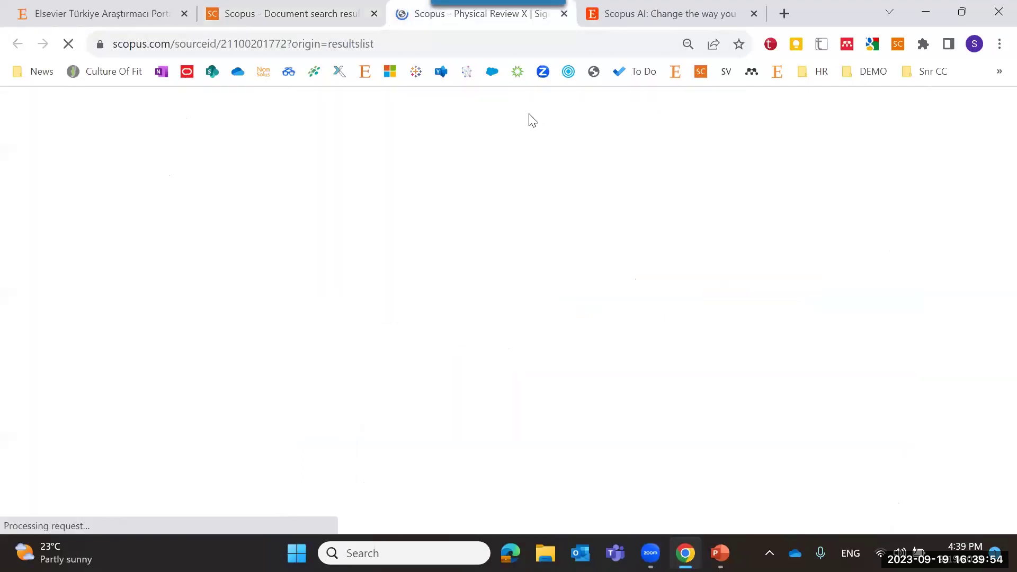
pyautogui.click(564, 15)
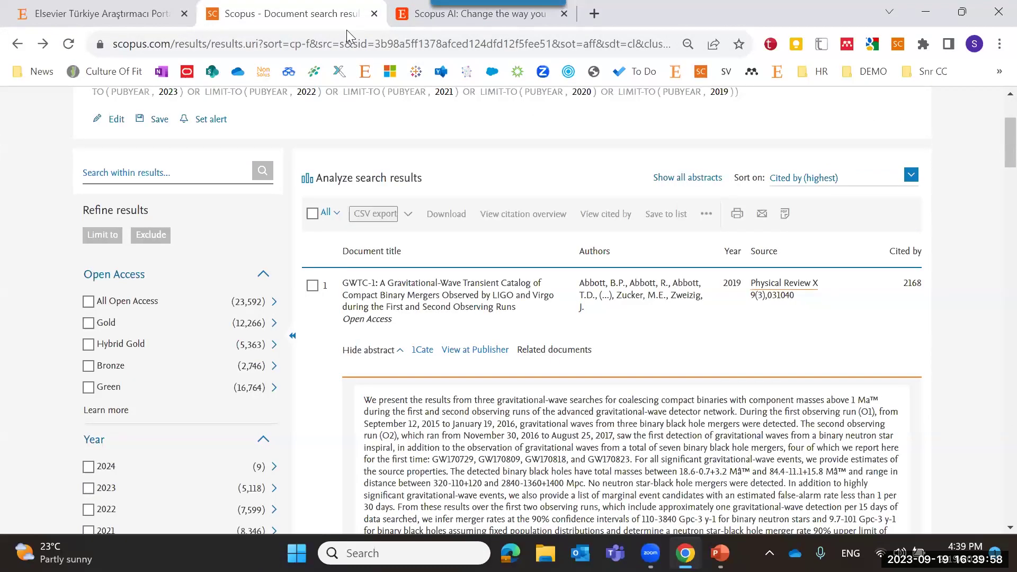
# Open the GWTC-1 article record, preview the profile of its eighth listed author, and close the preview.
pyautogui.scroll(-2, 805, 275)
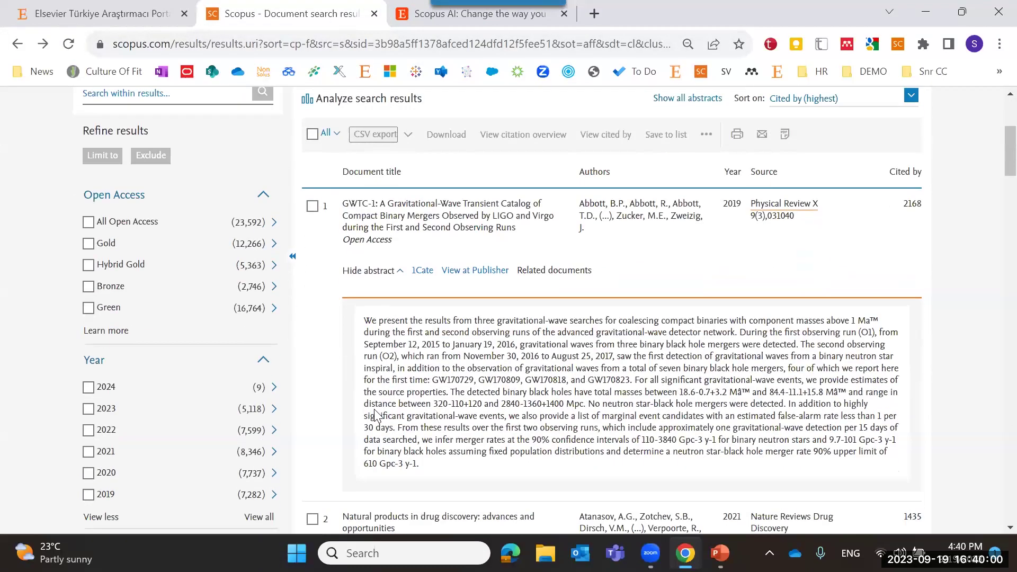
pyautogui.scroll(1, 466, 297)
pyautogui.scroll(1, 455, 327)
pyautogui.click(445, 305)
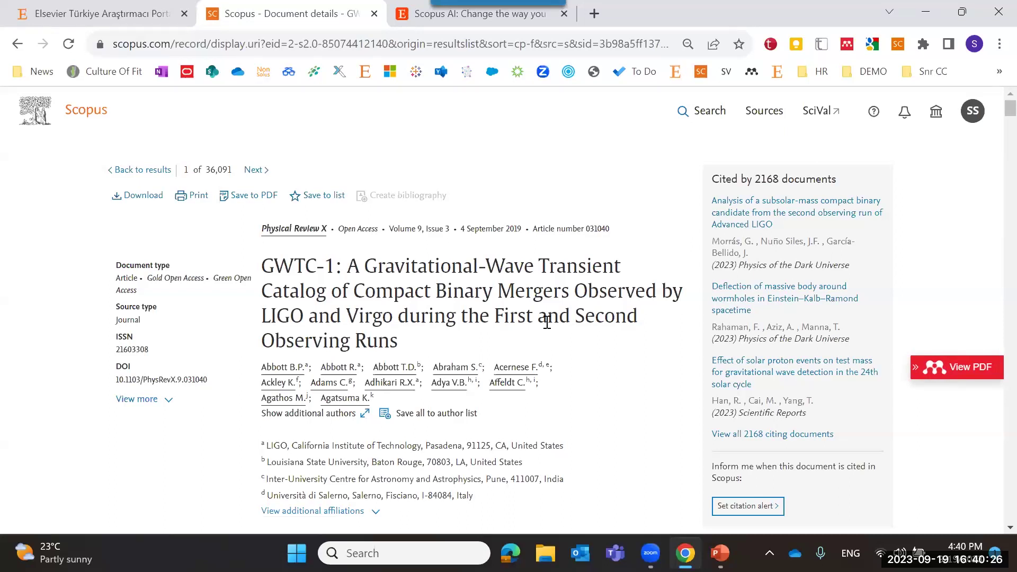
pyautogui.scroll(-3, 513, 328)
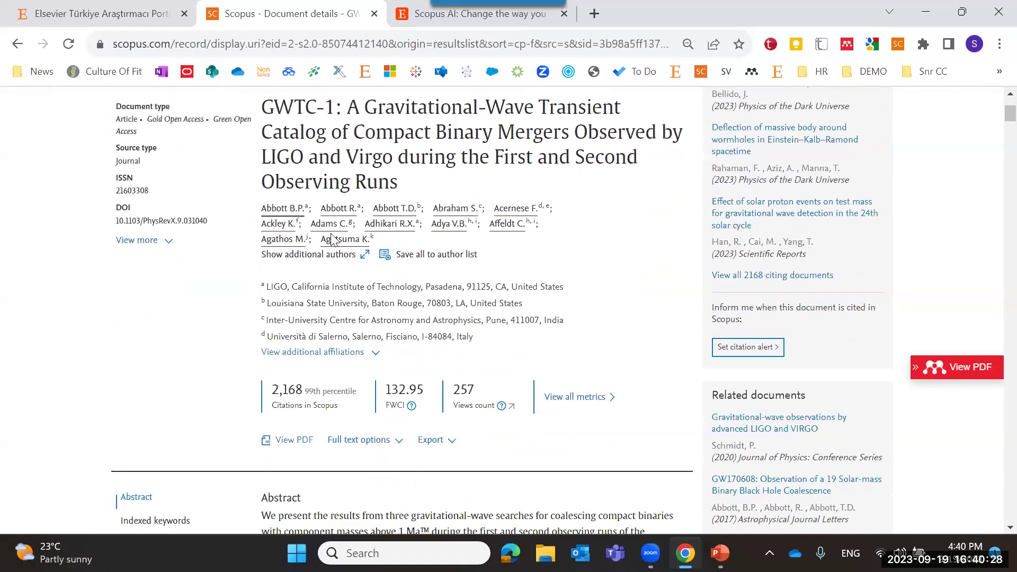
pyautogui.click(371, 222)
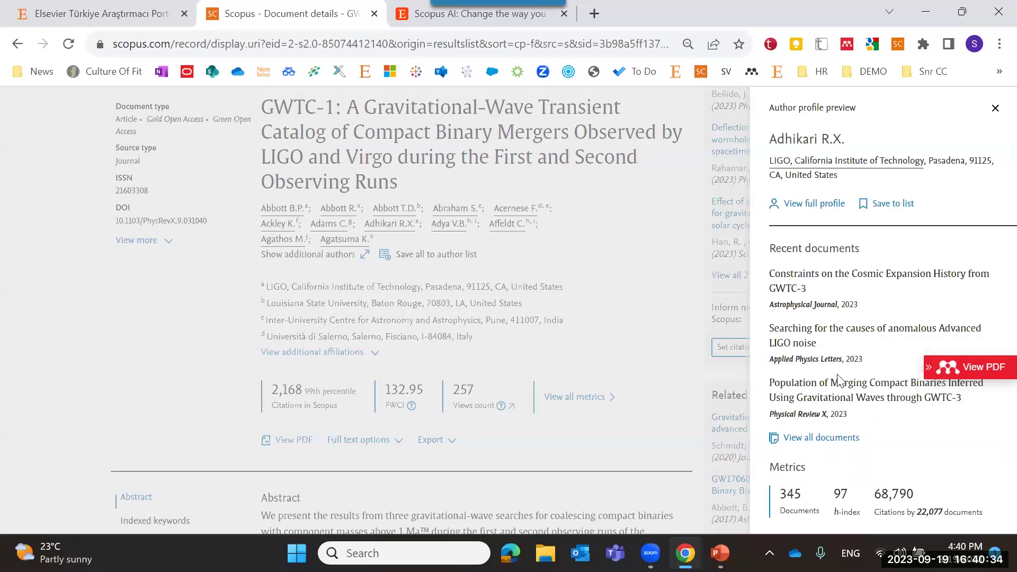
pyautogui.click(406, 282)
# View all metrics of the GWTC-1 article, review its Scopus and PlumX metrics, and collapse the metrics section.
pyautogui.scroll(-3, 406, 282)
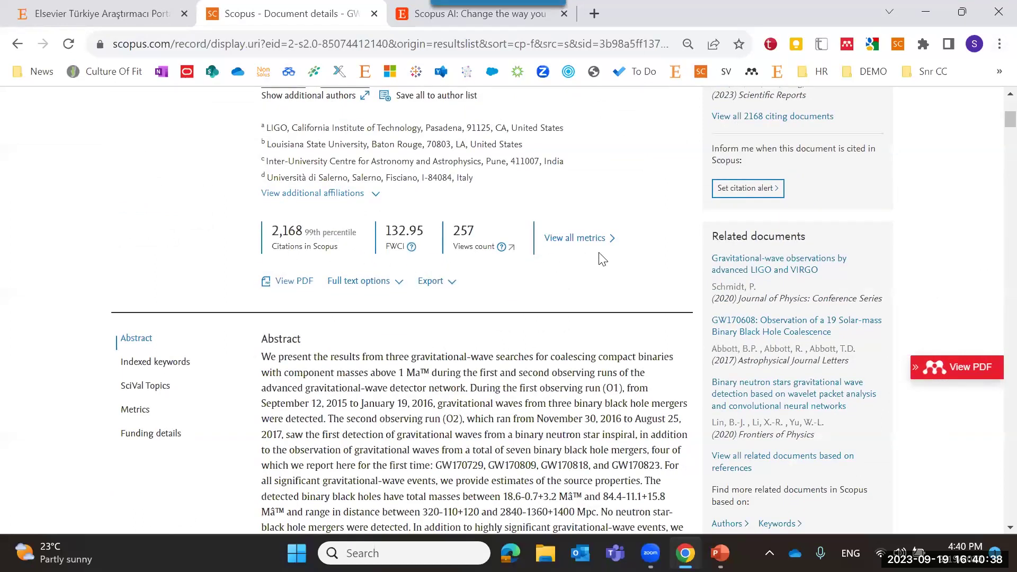
pyautogui.click(629, 268)
pyautogui.scroll(-6, 608, 275)
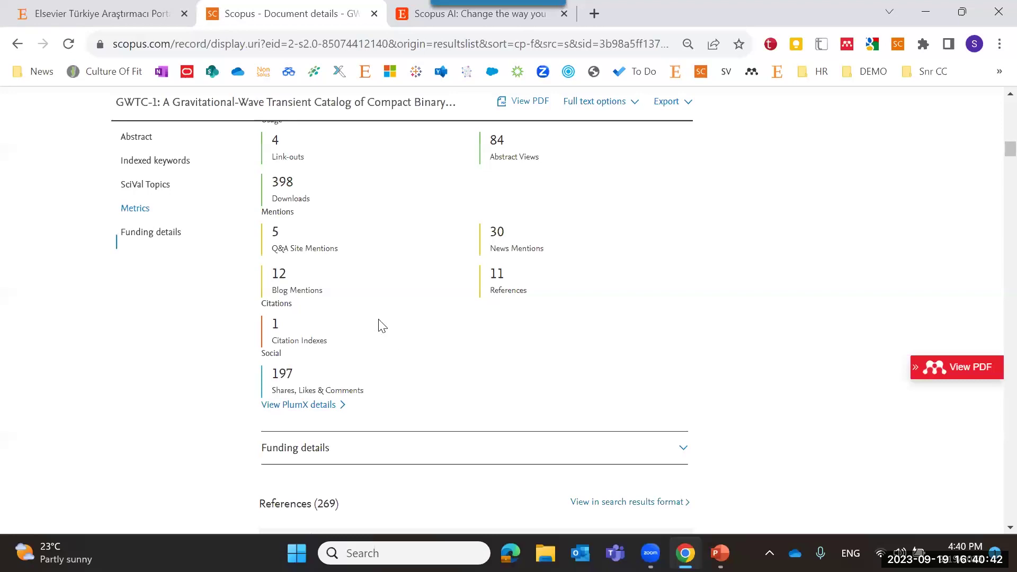
pyautogui.scroll(-2, 367, 316)
pyautogui.scroll(3, 408, 291)
pyautogui.scroll(3, 409, 292)
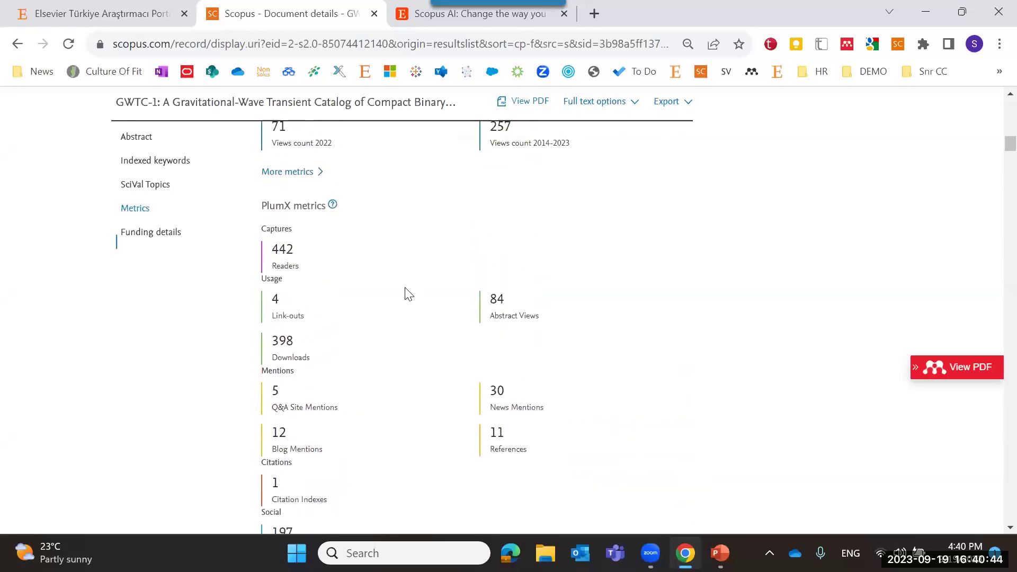
pyautogui.scroll(-2, 389, 297)
pyautogui.scroll(4, 382, 299)
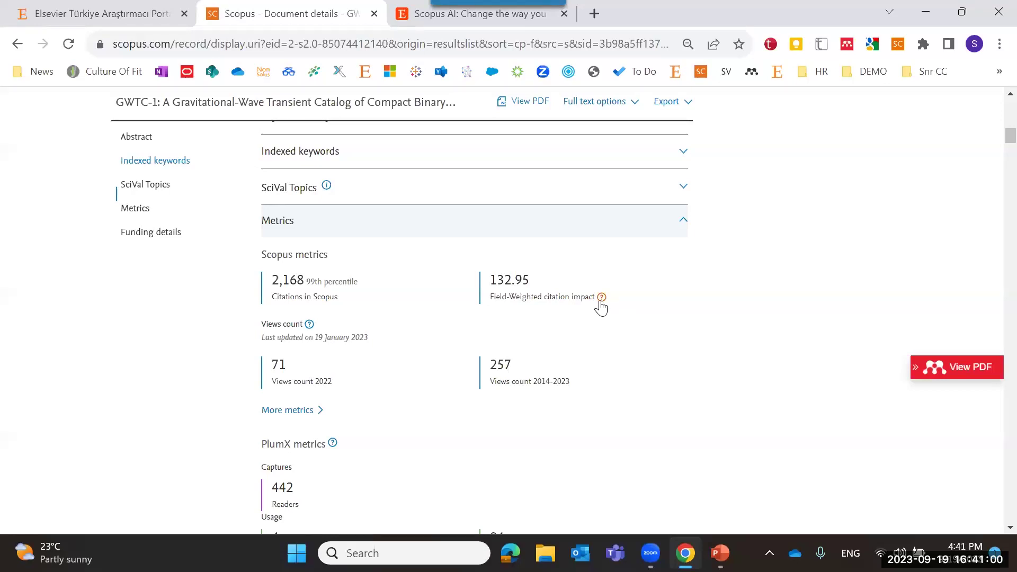
pyautogui.click(698, 242)
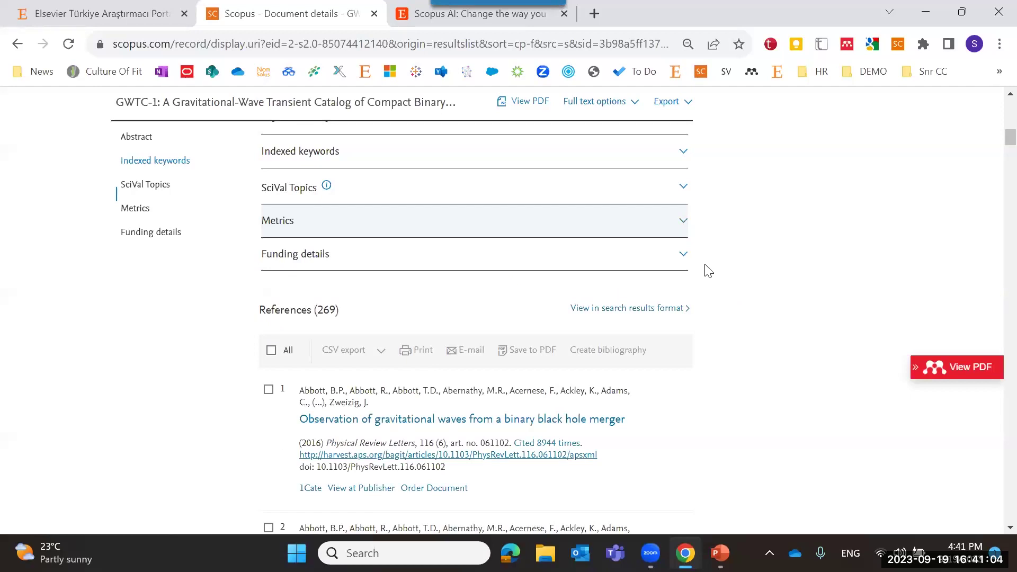
# Examine the reference list of the GWTC-1 article, including its entries' citation counts and publisher links.
pyautogui.scroll(-1, 705, 268)
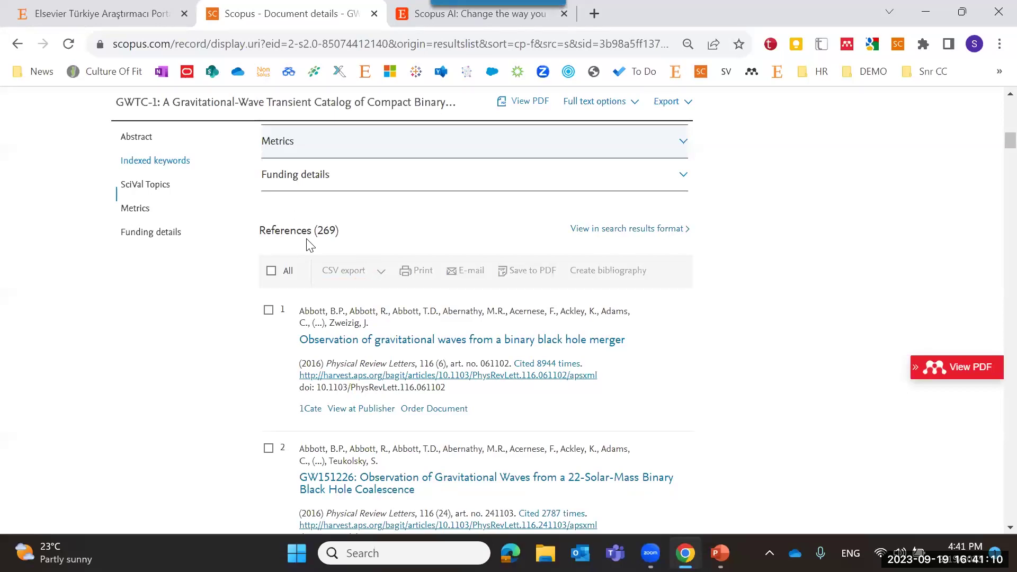
pyautogui.scroll(-5, 443, 280)
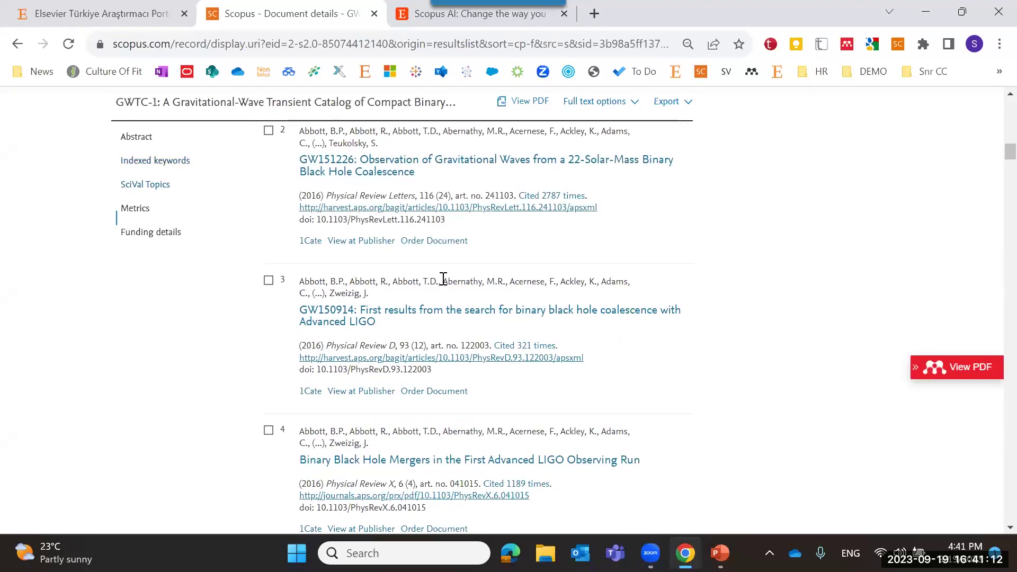
pyautogui.scroll(-3, 444, 279)
pyautogui.scroll(-2, 413, 360)
pyautogui.scroll(-2, 439, 314)
pyautogui.scroll(-6, 439, 314)
pyautogui.scroll(2, 316, 244)
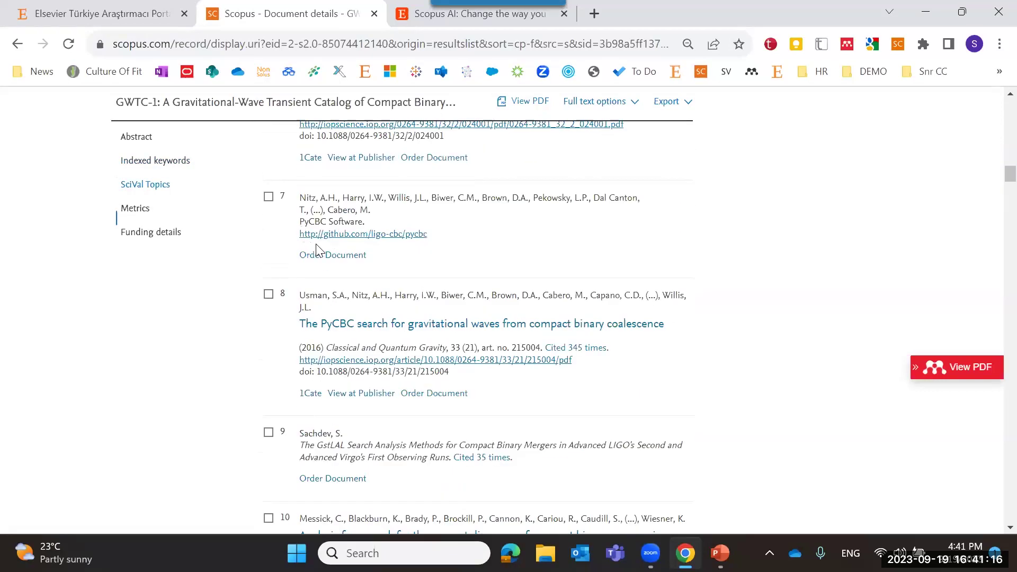
pyautogui.scroll(-8, 530, 263)
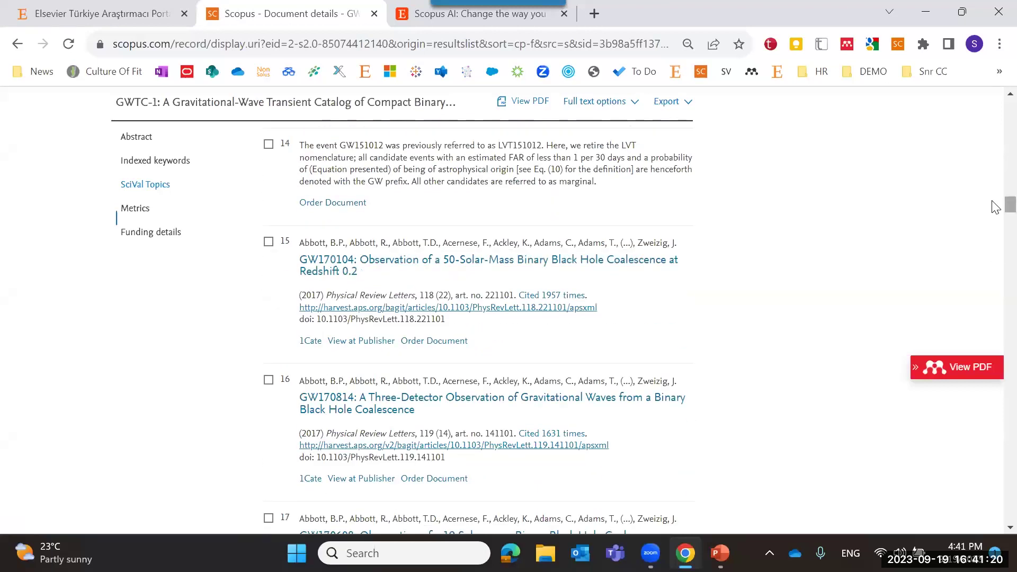
pyautogui.scroll(18, 996, 188)
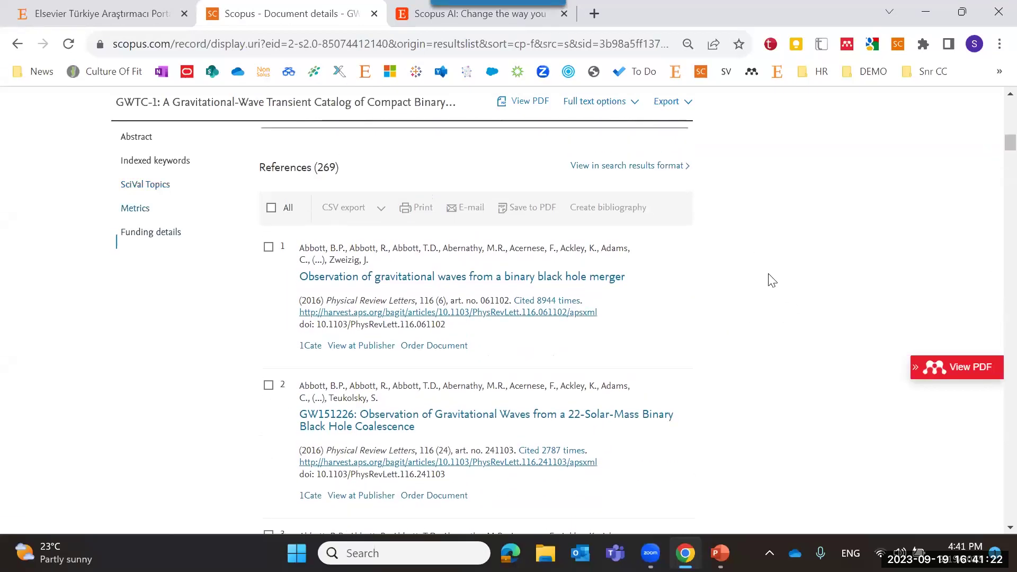
# Expand the GWTC-1 article's funding details and review the funding sponsors, grant numbers and acronyms.
pyautogui.scroll(4, 771, 279)
pyautogui.click(313, 347)
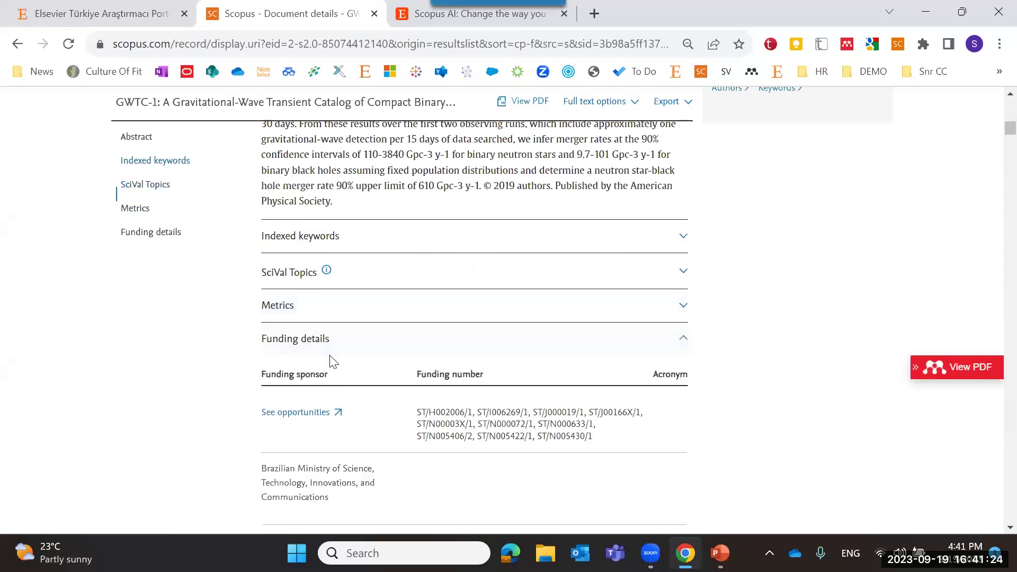
pyautogui.scroll(-3, 377, 348)
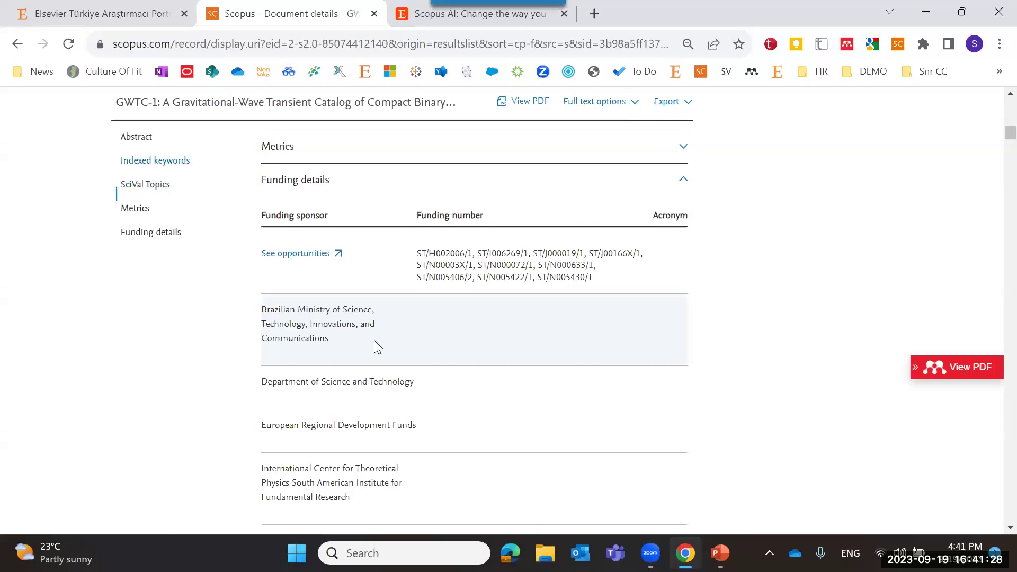
pyautogui.scroll(-2, 340, 313)
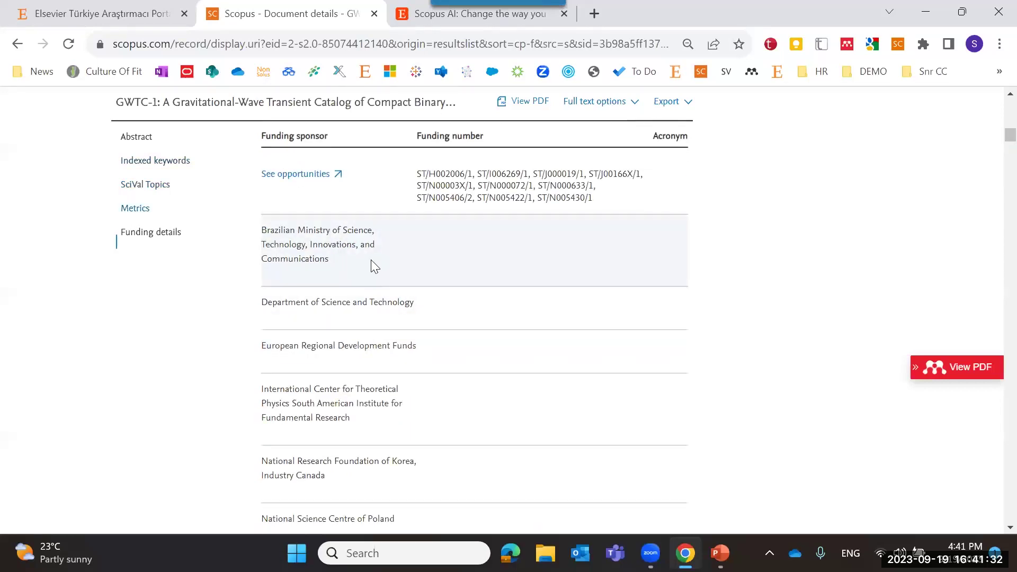
pyautogui.scroll(-1, 380, 263)
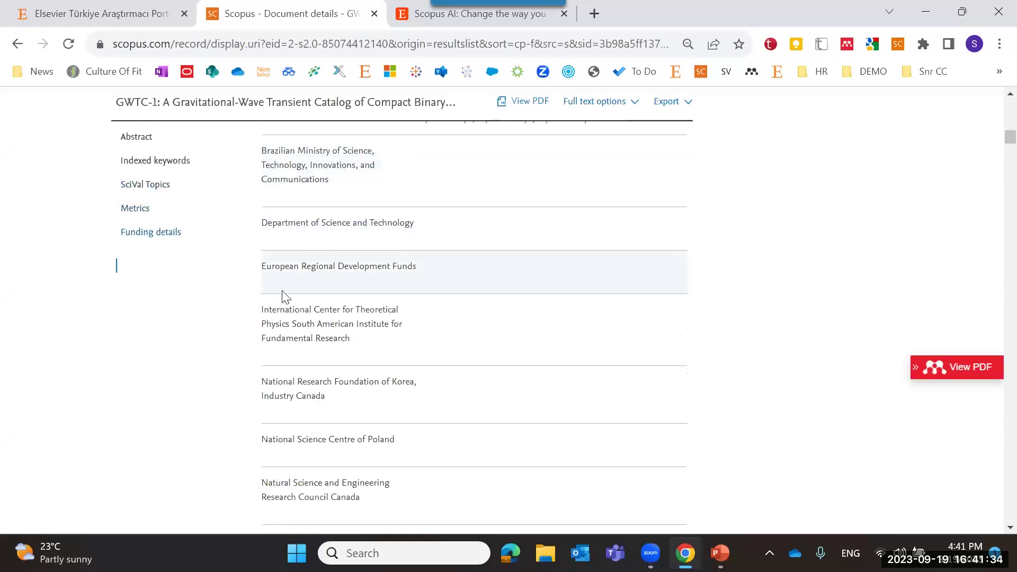
pyautogui.scroll(-1, 286, 297)
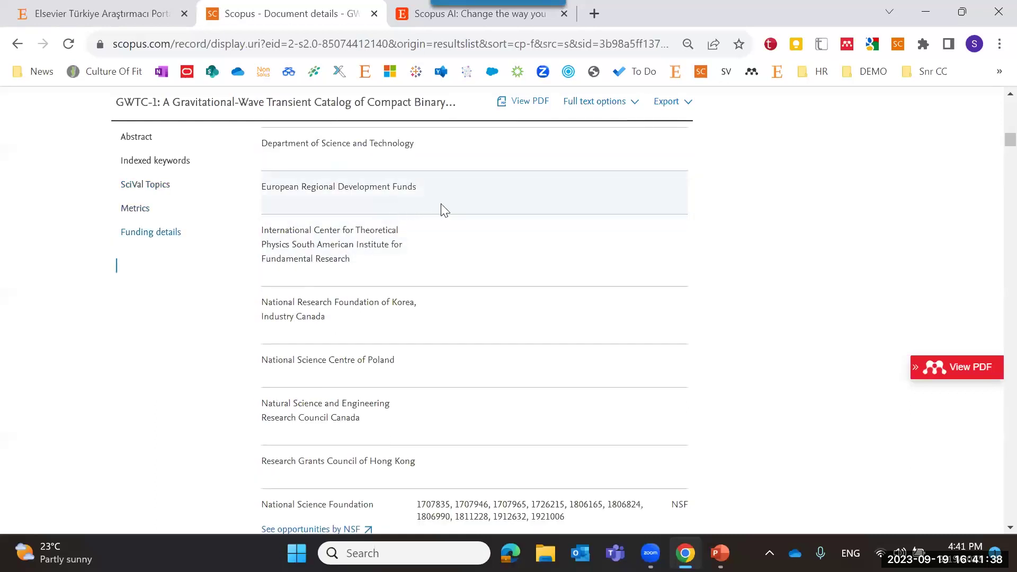
pyautogui.scroll(-1, 443, 210)
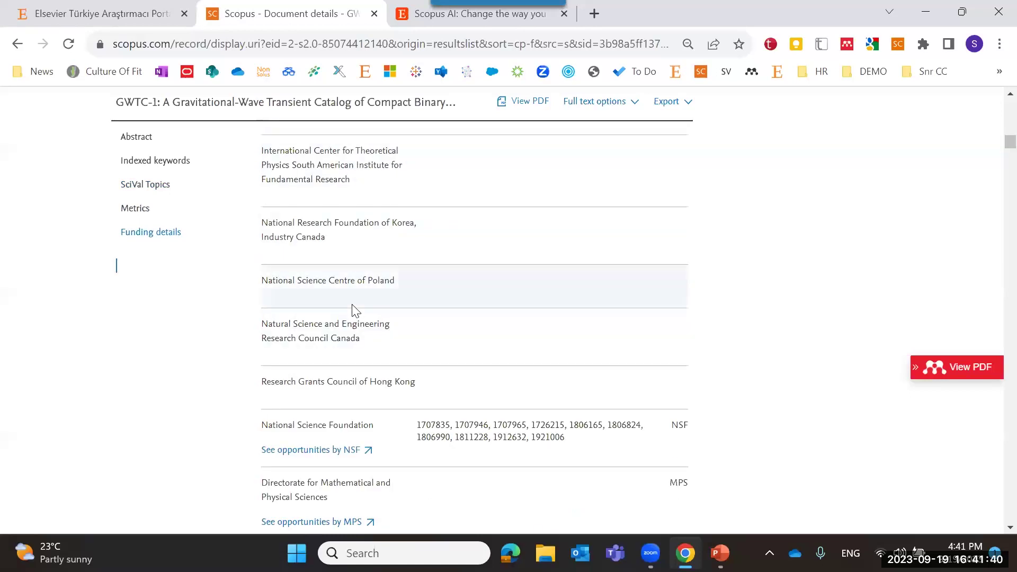
pyautogui.scroll(-1, 354, 310)
pyautogui.scroll(1, 411, 287)
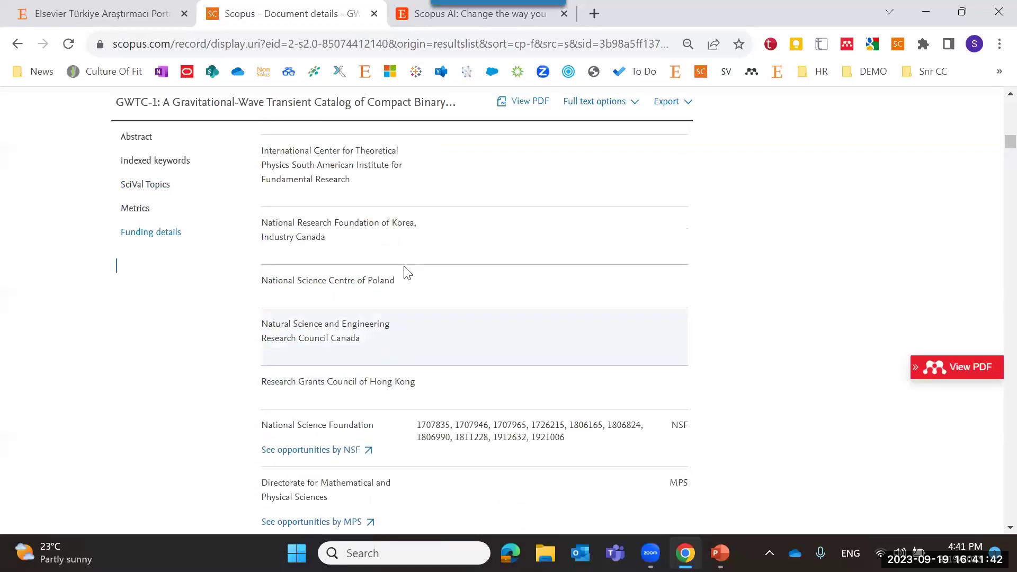
pyautogui.scroll(-2, 421, 286)
pyautogui.scroll(-1, 420, 343)
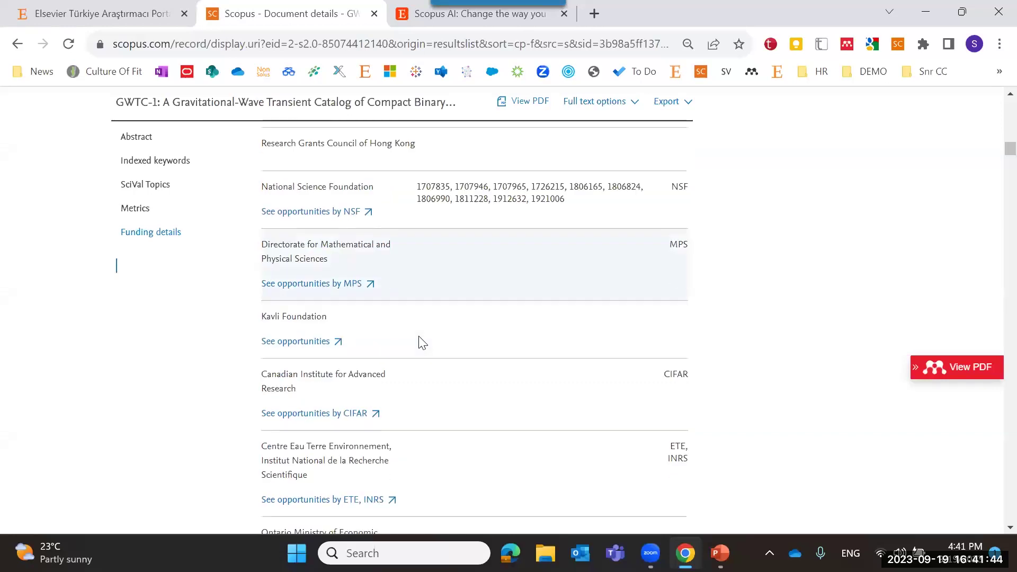
pyautogui.scroll(-5, 463, 393)
pyautogui.scroll(-7, 464, 394)
pyautogui.scroll(-3, 464, 395)
# Return to the start of the GWTC-1 record and review its citing documents, citation alert option and related documents.
pyautogui.scroll(15, 464, 393)
pyautogui.scroll(10, 465, 390)
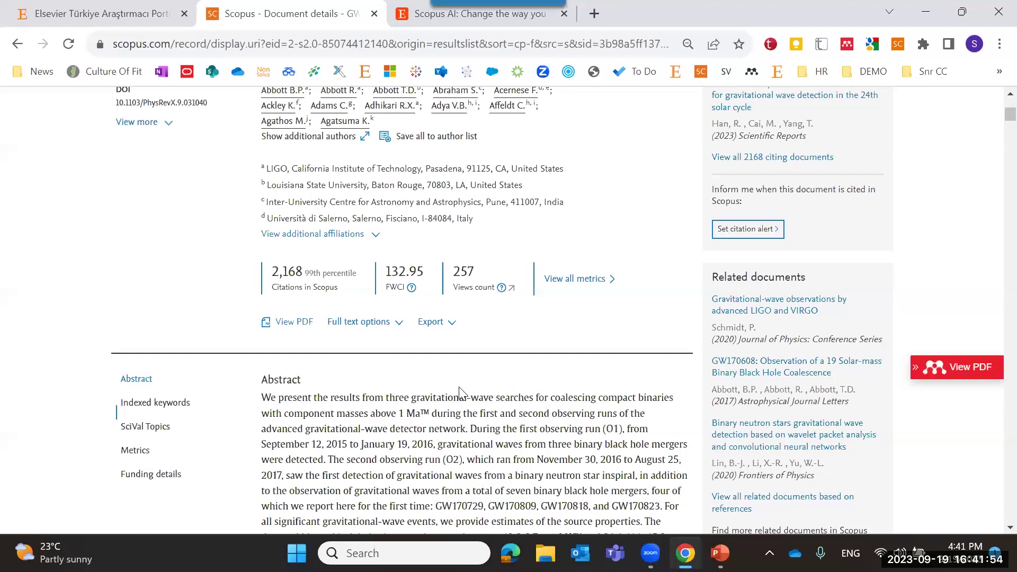
pyautogui.scroll(5, 464, 395)
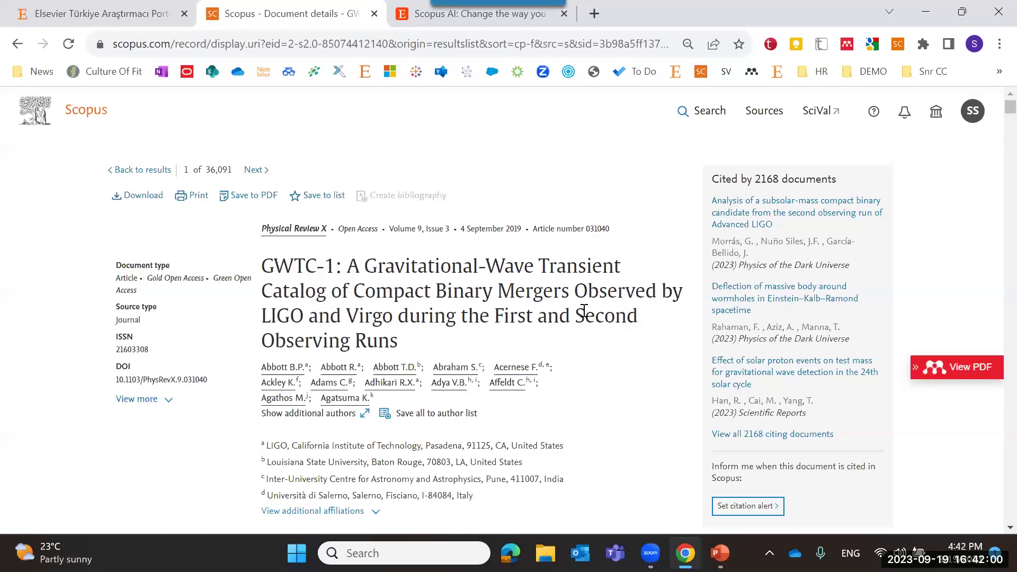
pyautogui.scroll(-1, 802, 253)
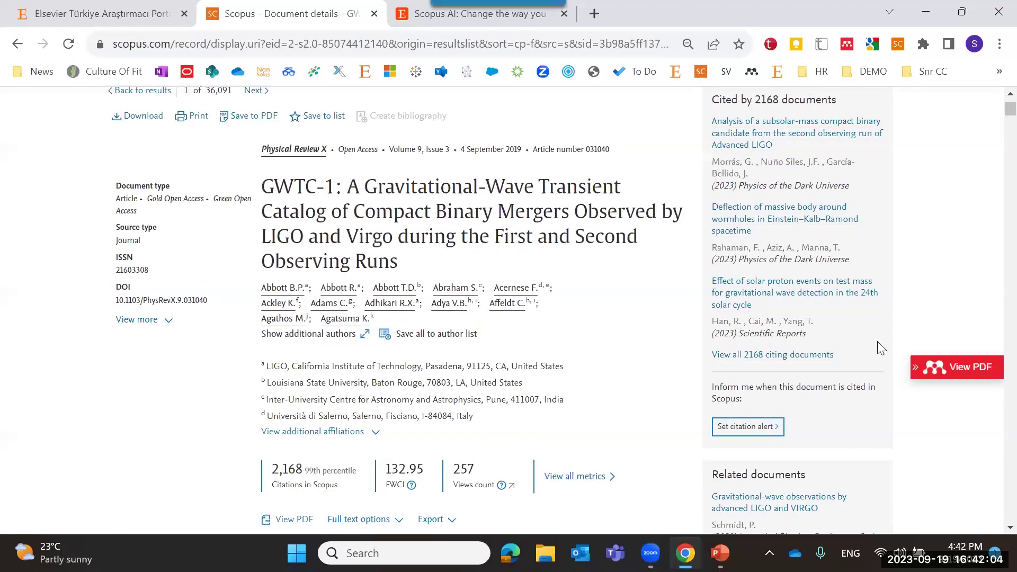
pyautogui.scroll(-3, 850, 290)
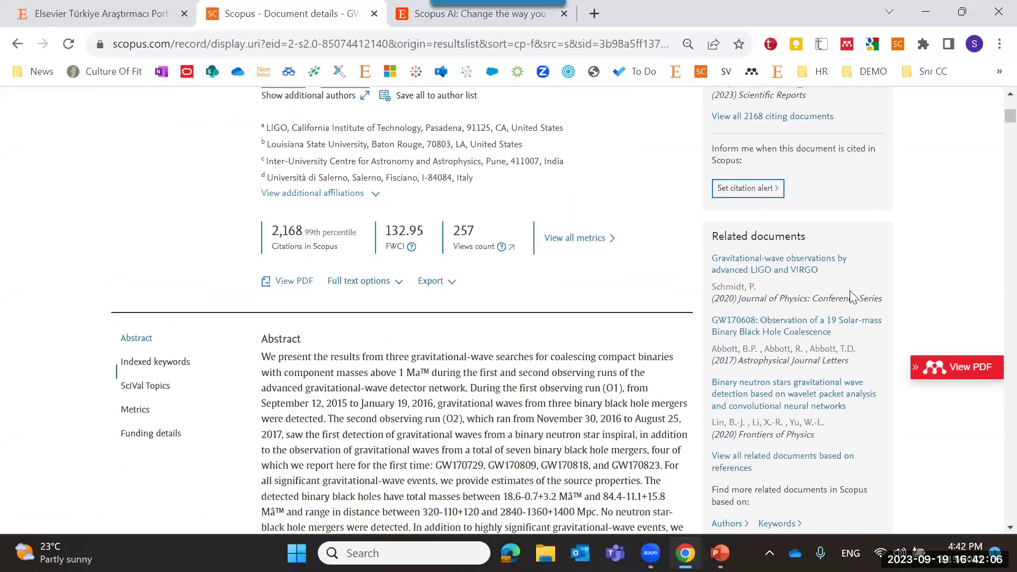
pyautogui.scroll(-2, 913, 247)
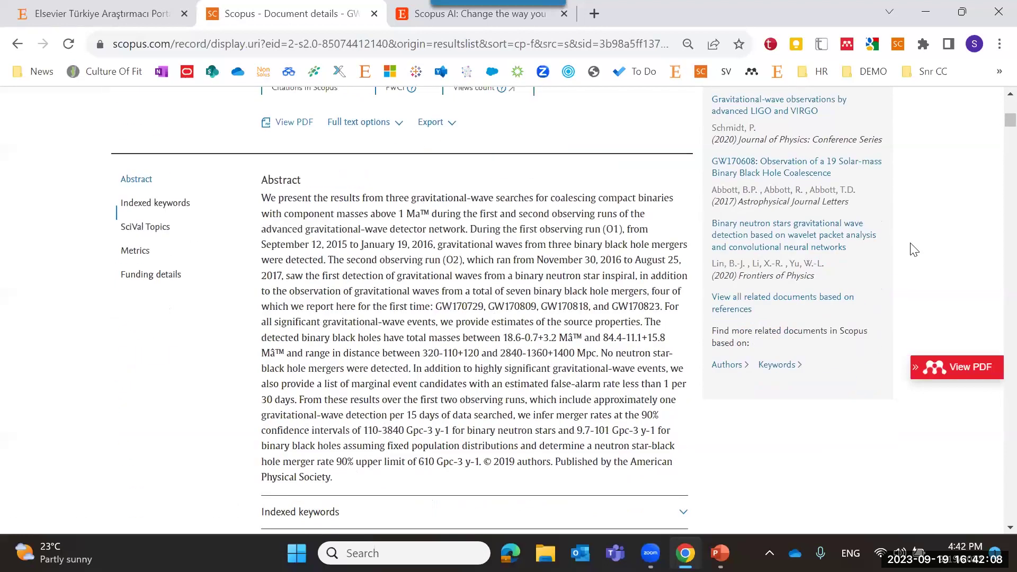
pyautogui.scroll(1, 903, 266)
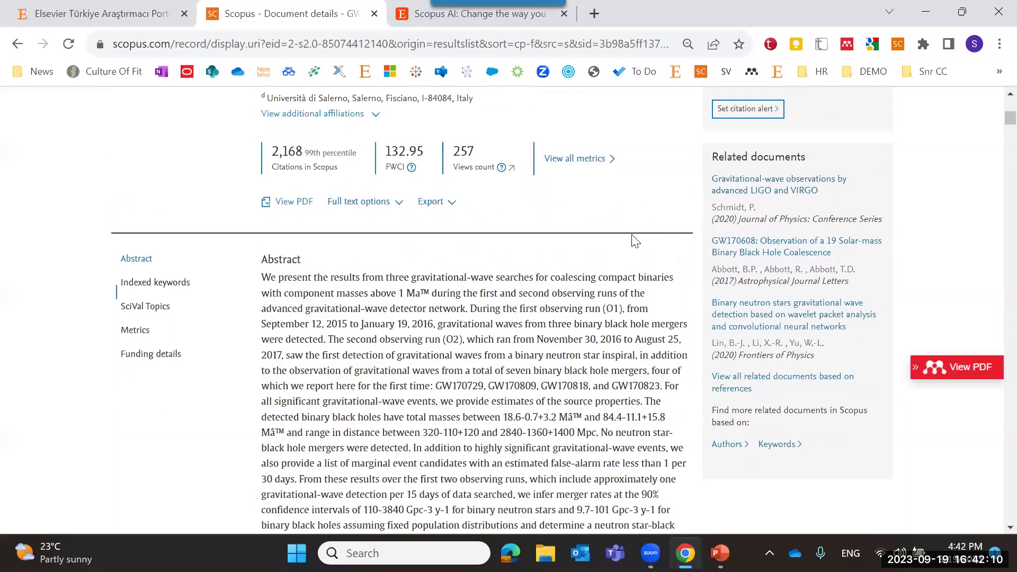
# Review the GWTC-1 article's related documents and try to find more based on its authors.
pyautogui.scroll(-1, 738, 330)
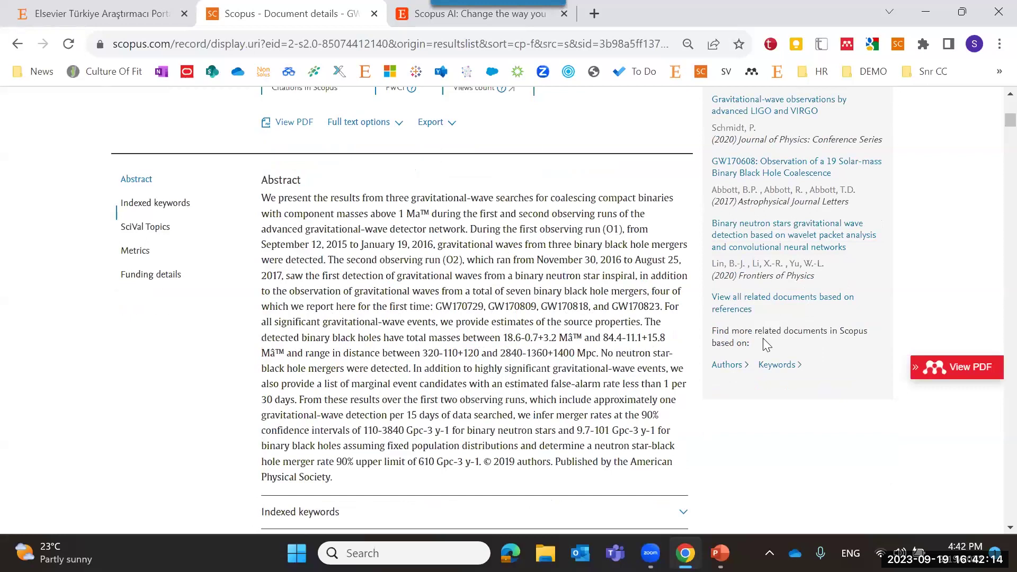
pyautogui.scroll(2, 583, 331)
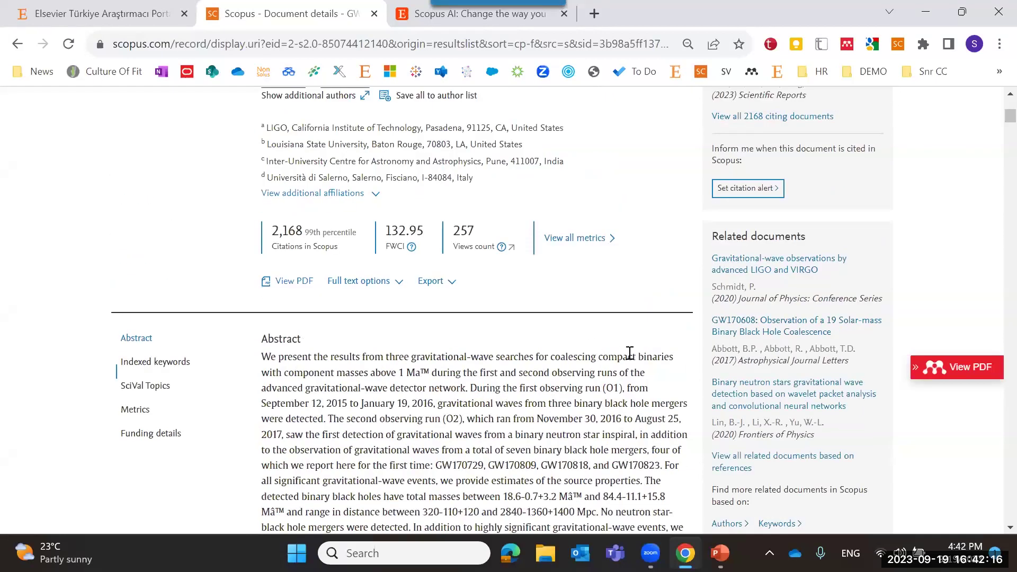
pyautogui.scroll(-1, 849, 326)
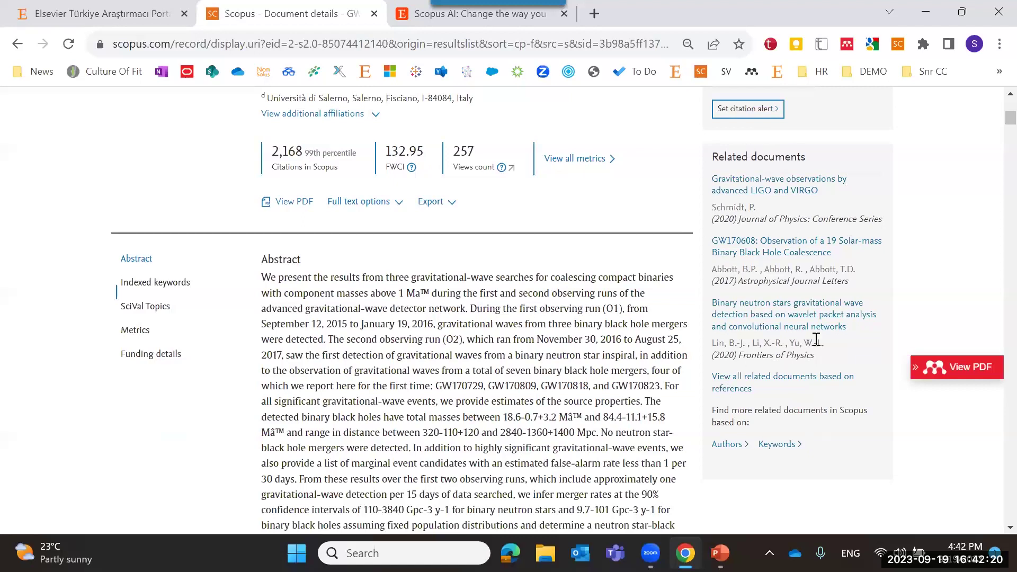
pyautogui.scroll(-2, 795, 318)
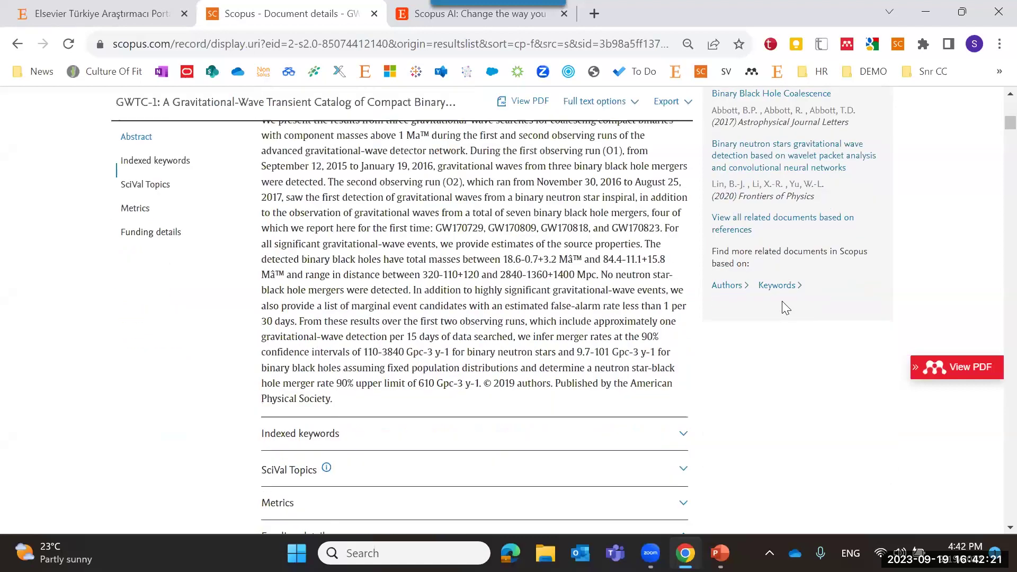
pyautogui.click(730, 286)
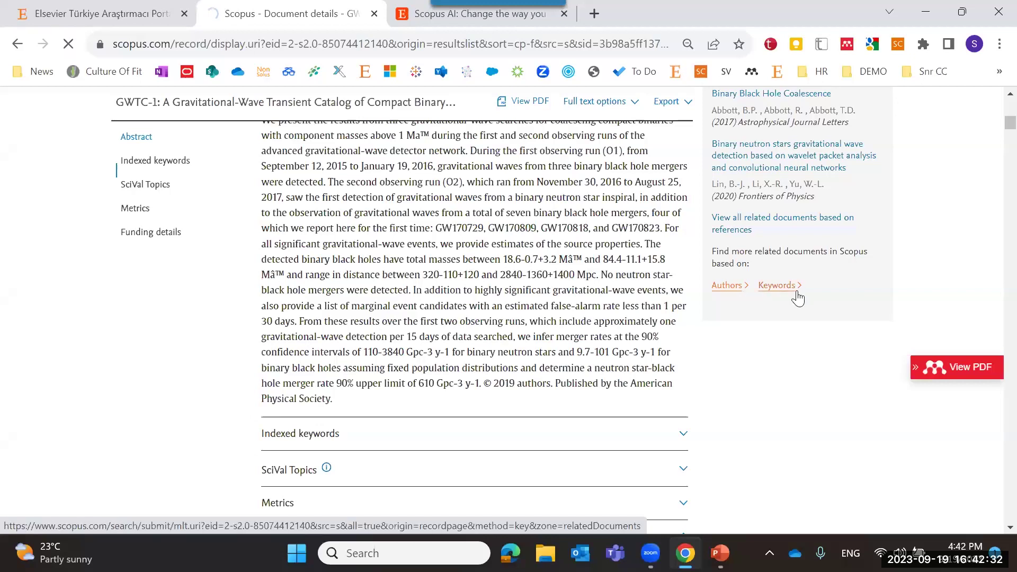
pyautogui.scroll(3, 636, 286)
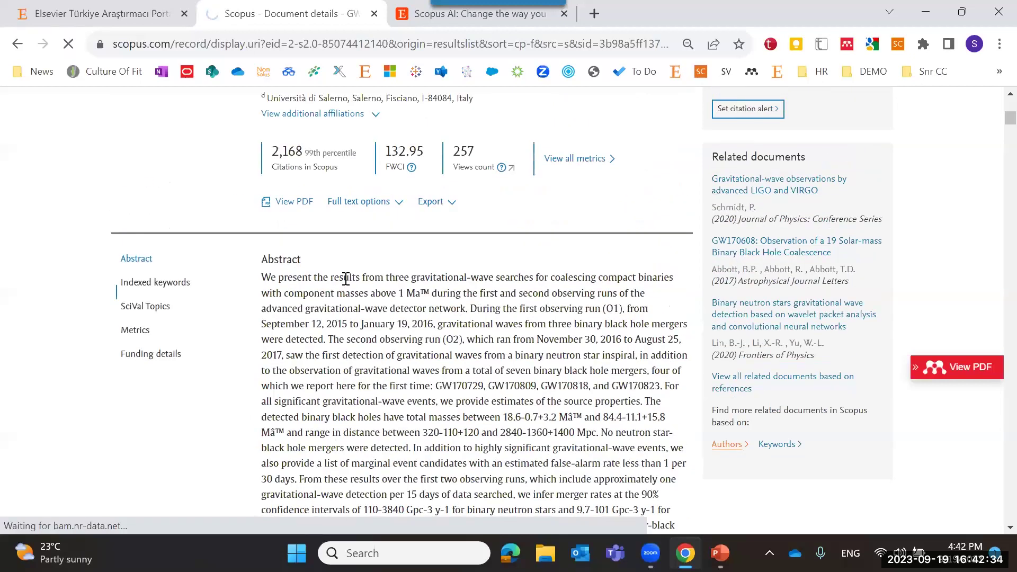
pyautogui.scroll(8, 530, 276)
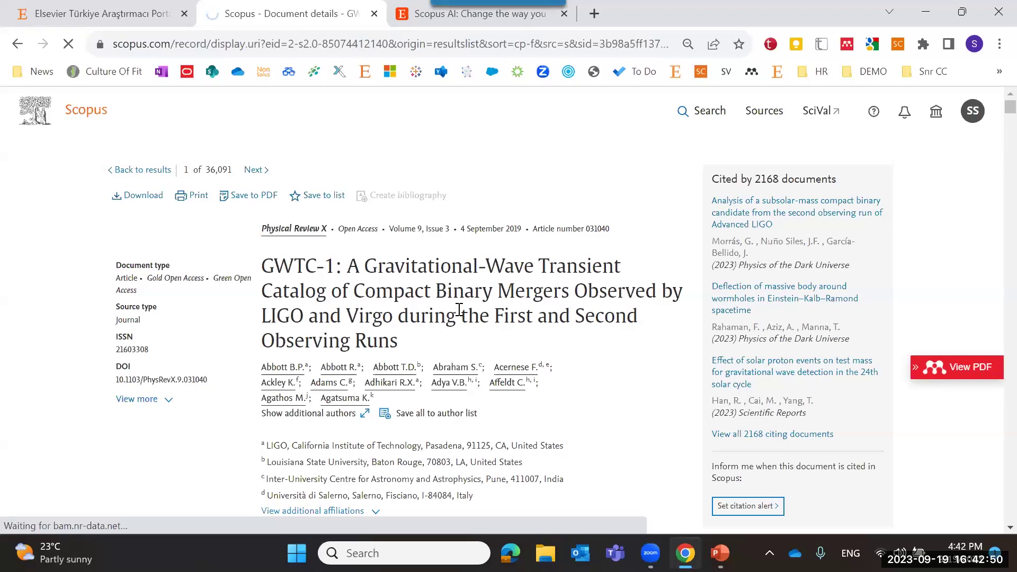
pyautogui.scroll(-1, 466, 318)
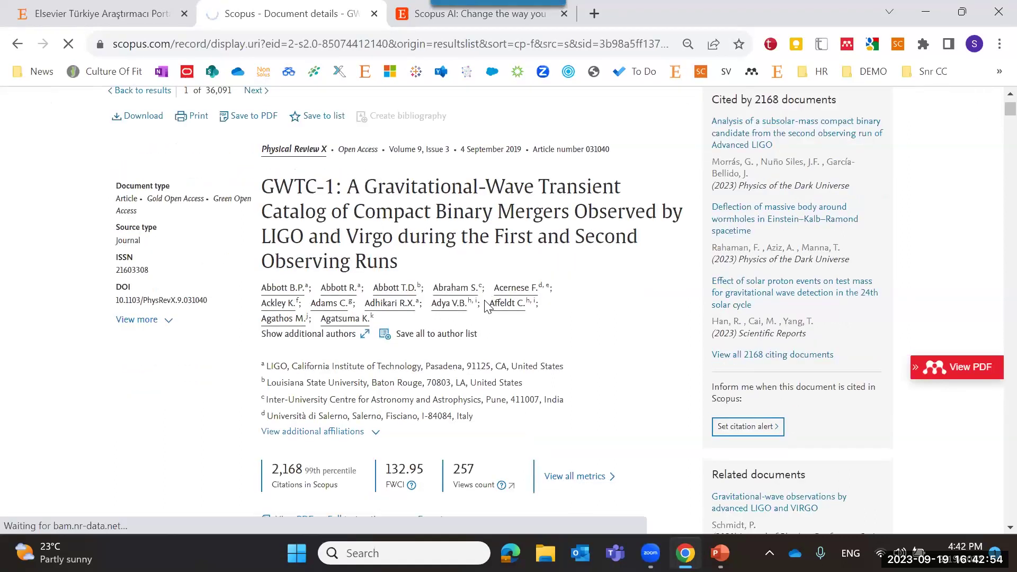
pyautogui.scroll(1, 488, 306)
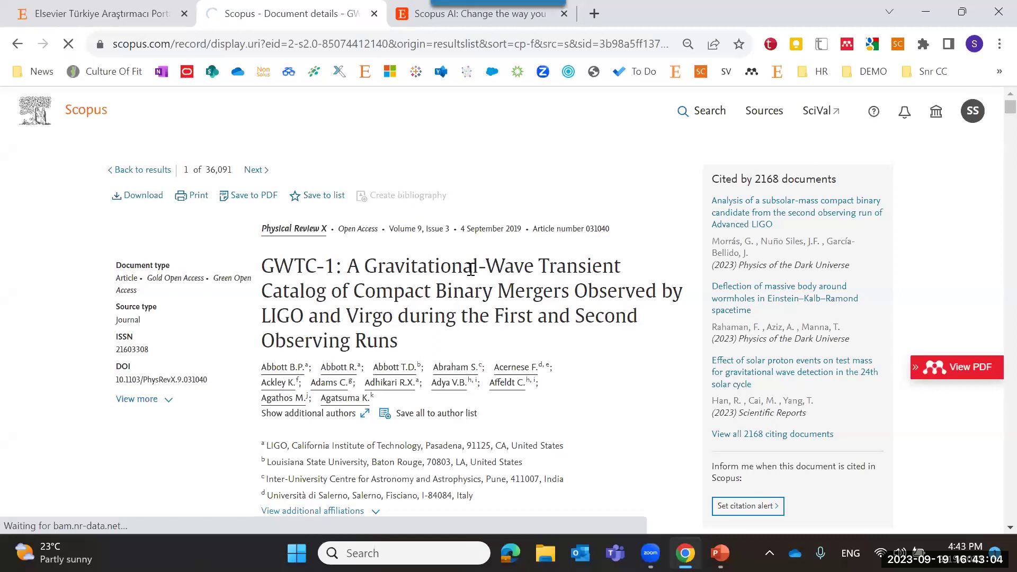
# Switch to the Scopus AI product page and read its introduction and research summarization section.
pyautogui.click(419, 19)
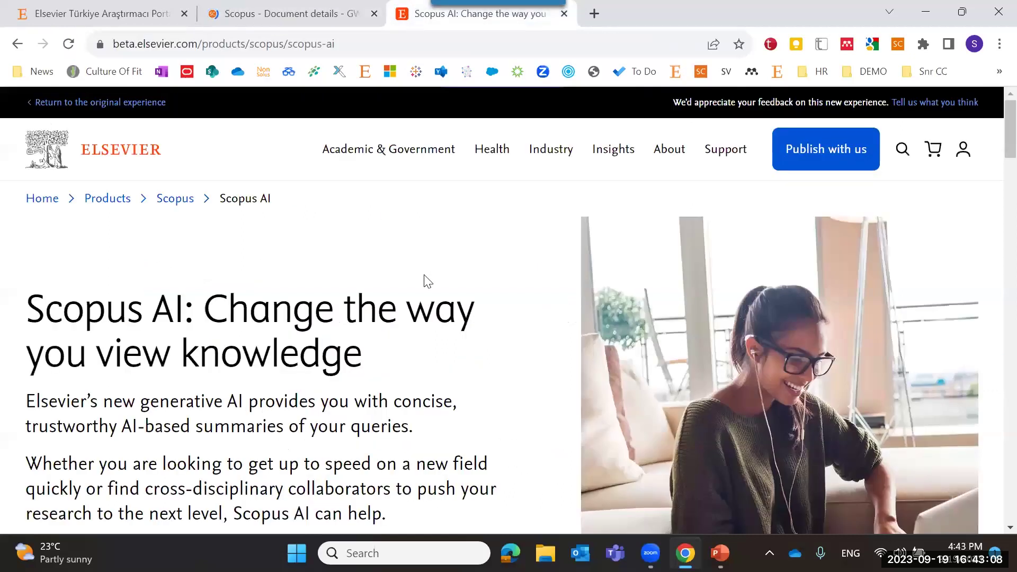
pyautogui.scroll(-3, 424, 281)
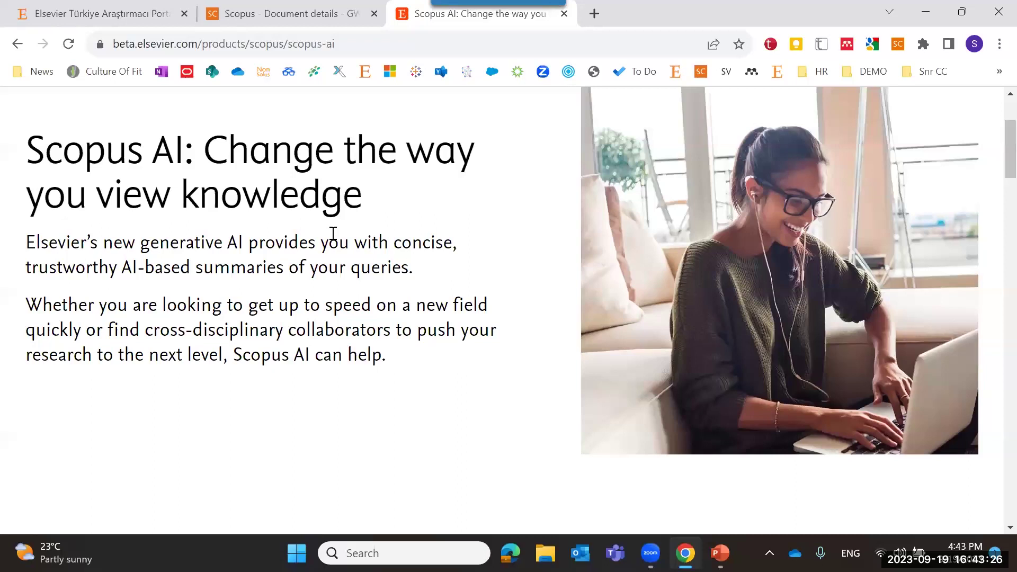
pyautogui.scroll(-1, 332, 233)
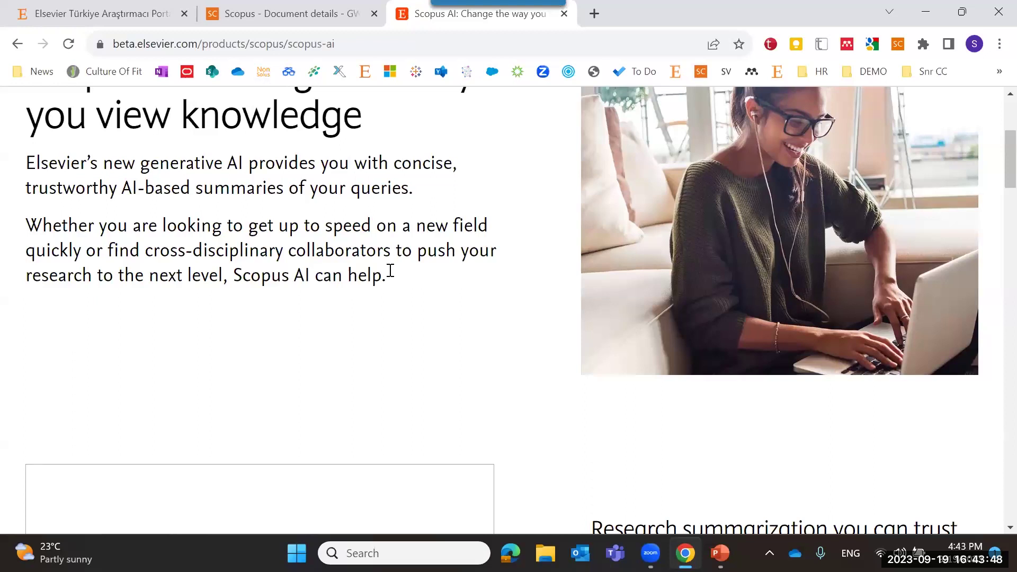
pyautogui.scroll(-7, 403, 291)
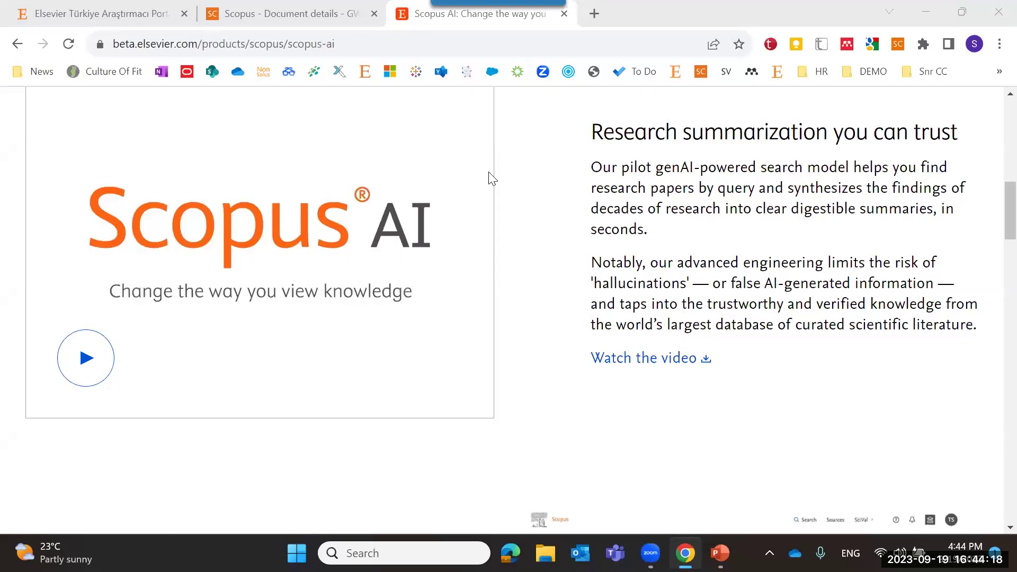
# Play the Scopus AI introduction video and pause it at 1:14.
pyautogui.click(85, 359)
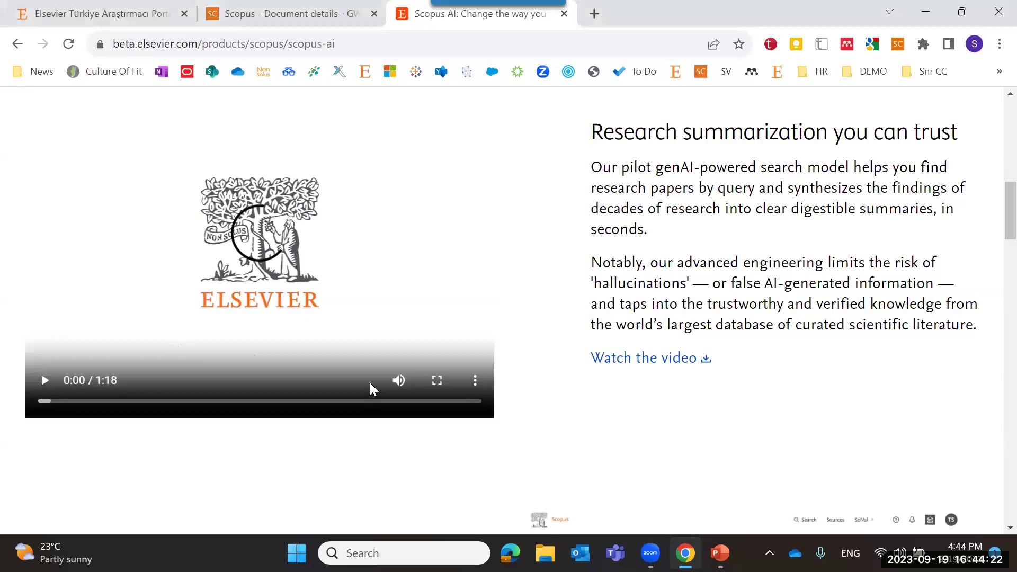
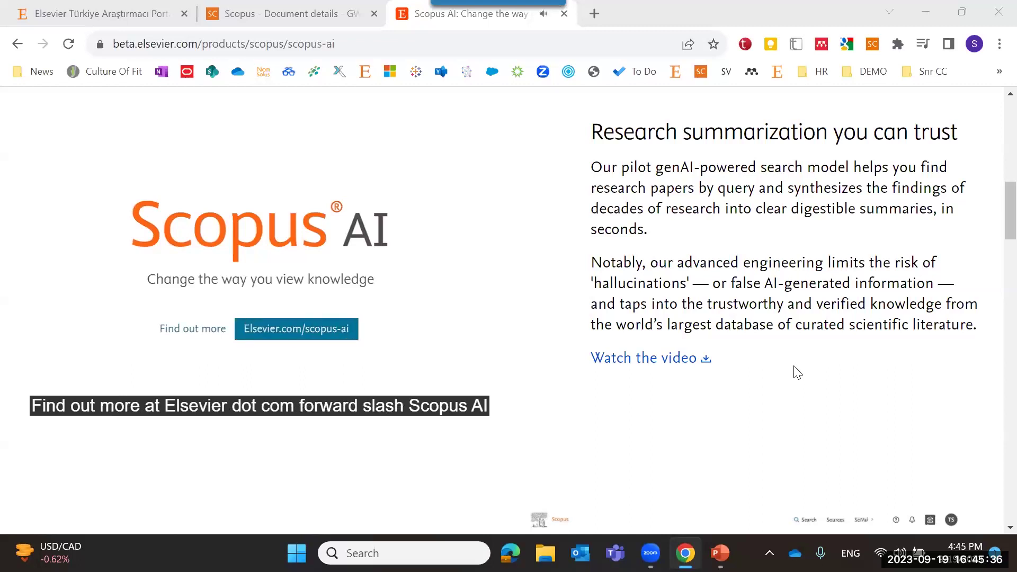
pyautogui.moveTo(33, 412)
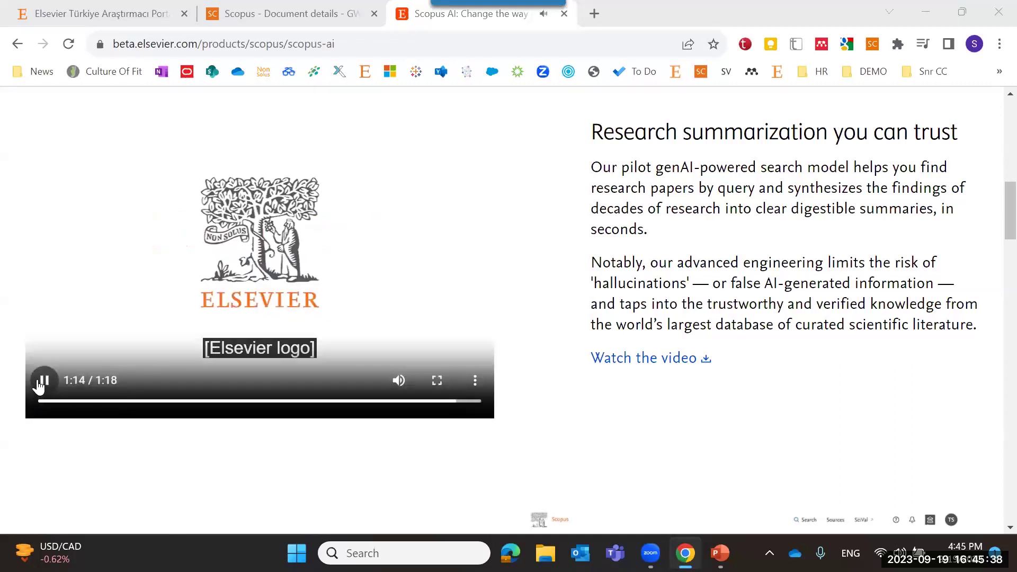
pyautogui.click(41, 385)
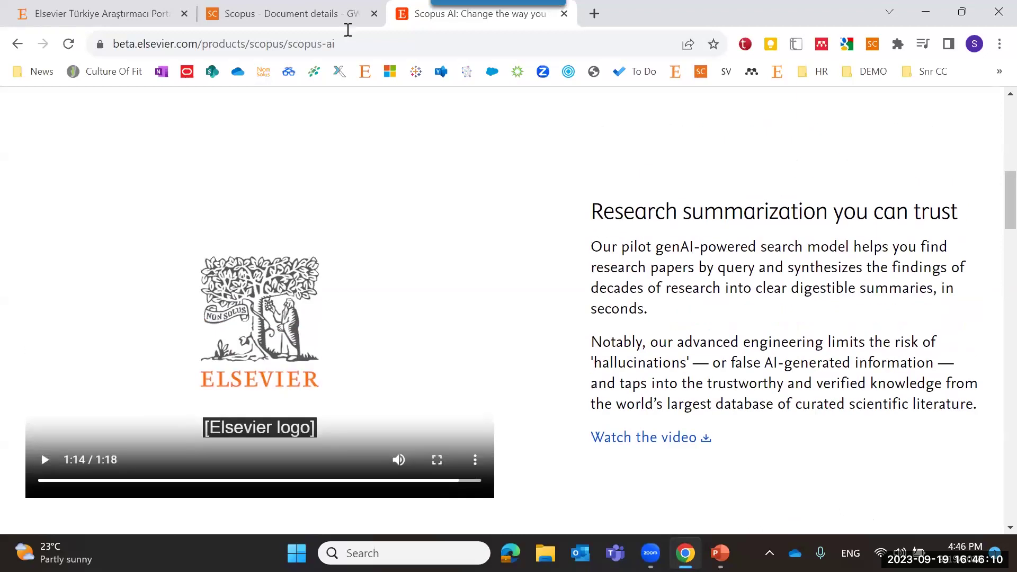
# Return to the GWTC-1 record, expand its indexed keywords and copy the engineering controlled term "Signal detection".
pyautogui.click(263, 12)
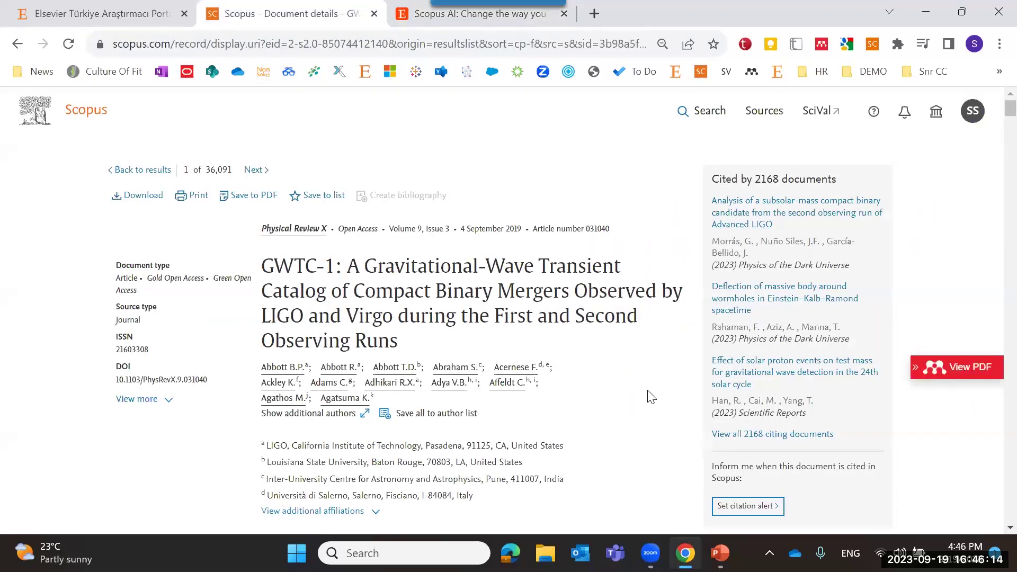
pyautogui.scroll(-2, 651, 397)
pyautogui.scroll(2, 650, 398)
pyautogui.scroll(-1, 615, 347)
pyautogui.scroll(-7, 616, 347)
pyautogui.scroll(4, 614, 344)
pyautogui.scroll(-11, 615, 343)
pyautogui.scroll(1, 323, 289)
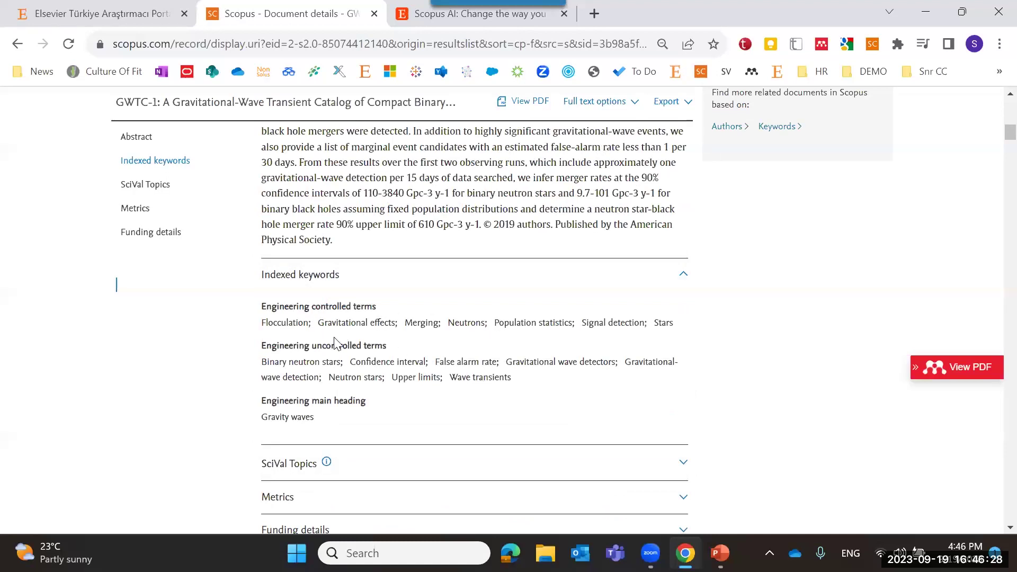
pyautogui.moveTo(585, 325); pyautogui.dragTo(647, 338)
pyautogui.hotkey('ctrl', 'c')
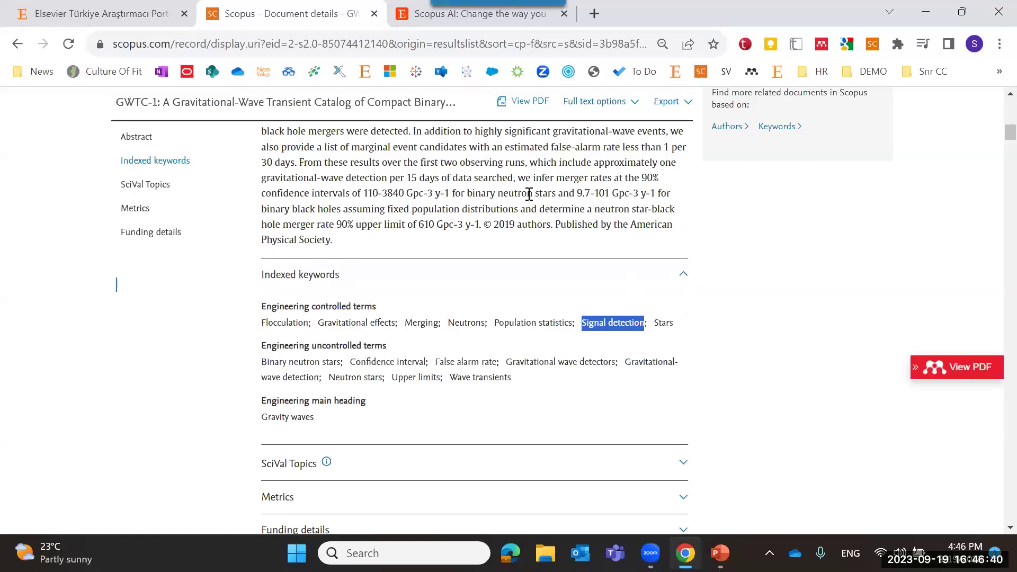
# Load the Scopus home page in place of the Scopus AI page and switch to document search.
pyautogui.scroll(5, 291, 242)
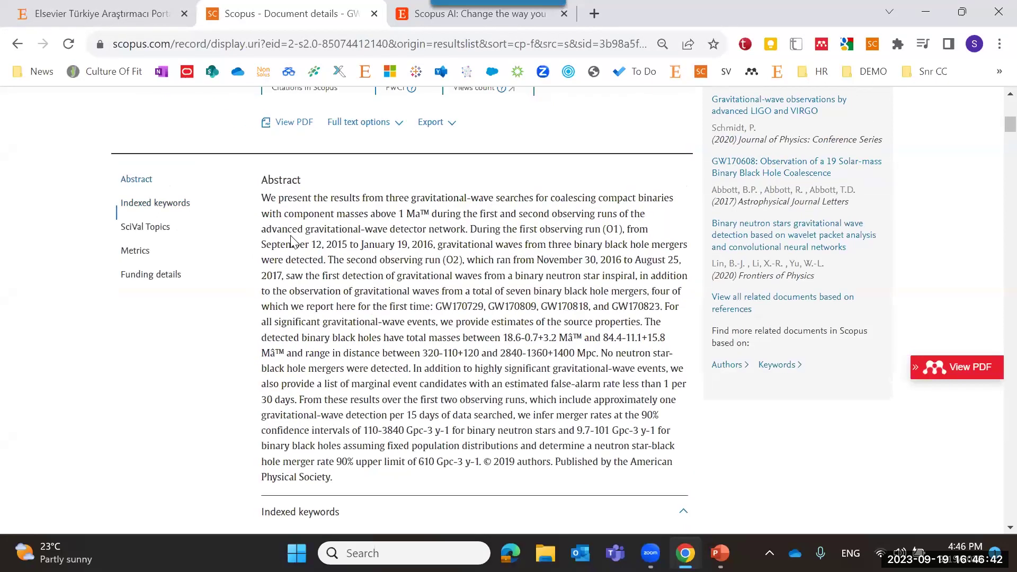
pyautogui.scroll(-3, 291, 242)
pyautogui.click(428, 18)
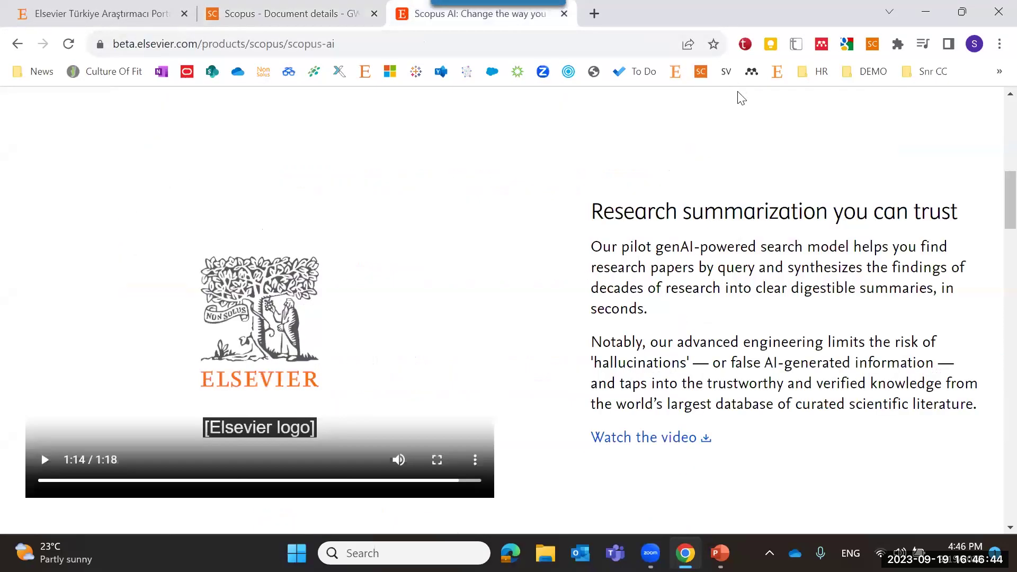
pyautogui.click(701, 71)
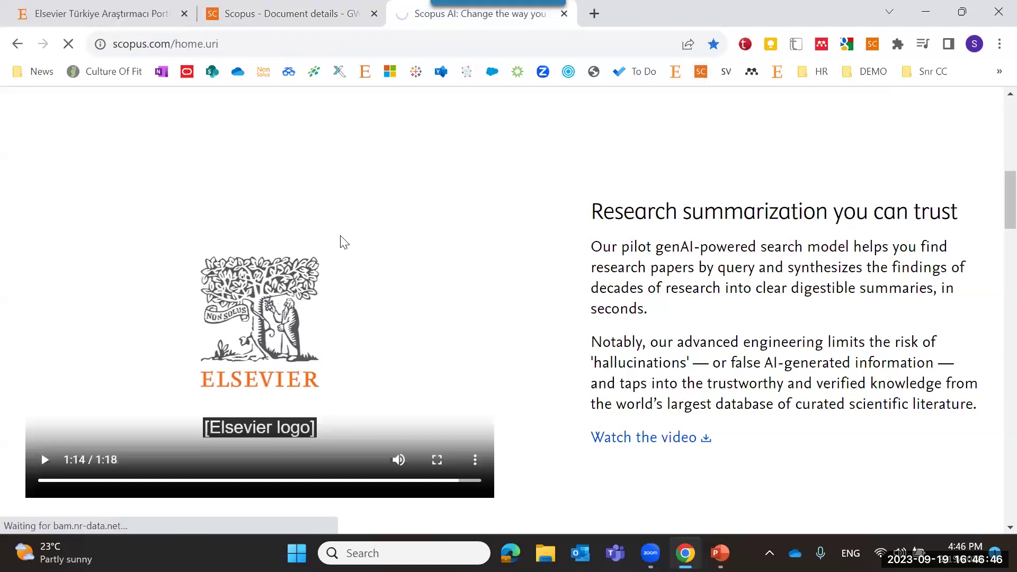
pyautogui.click(266, 20)
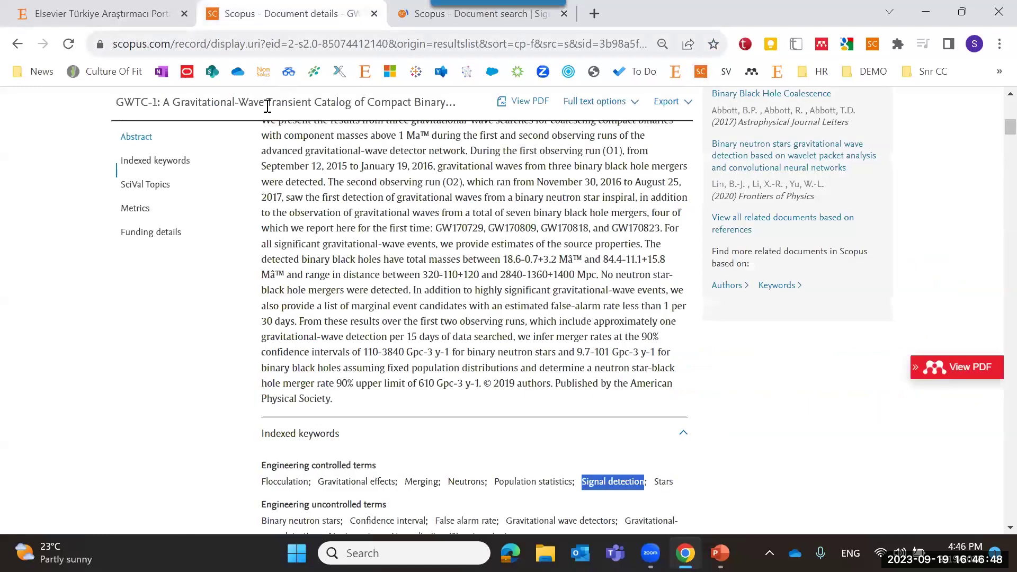
pyautogui.click(413, 15)
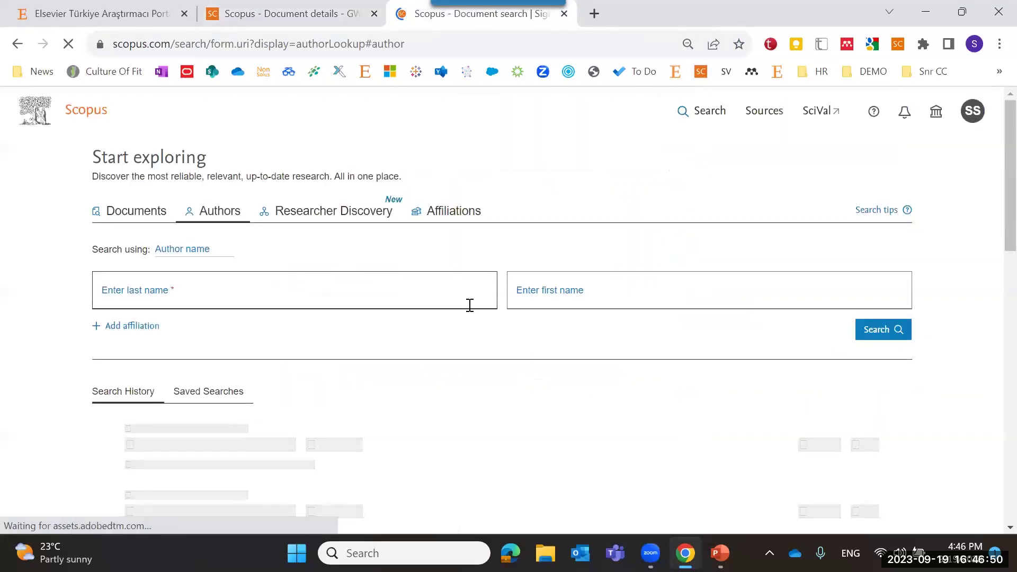
pyautogui.click(152, 216)
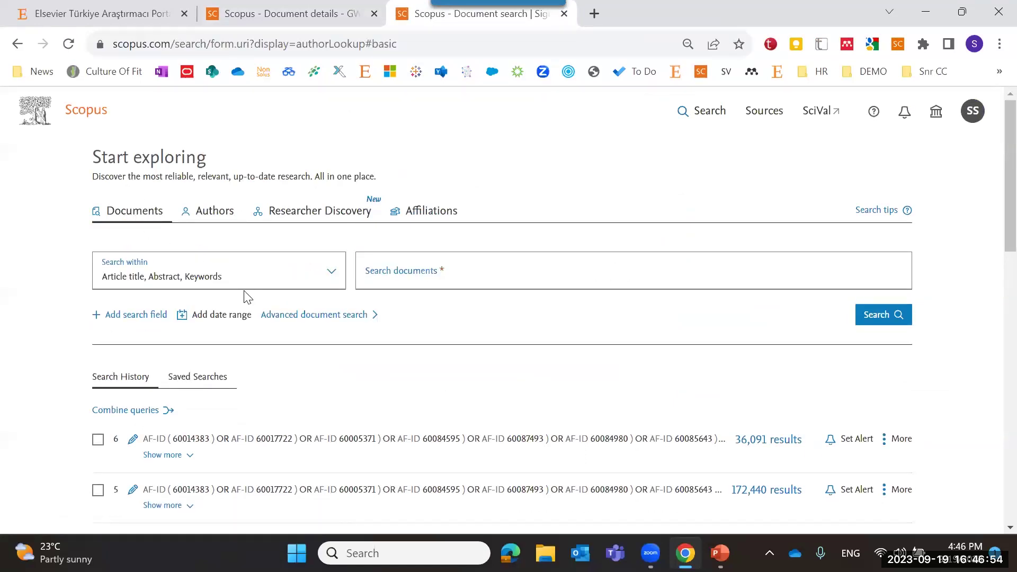
# Examine the fields available for restricting a document search, keeping Article title, Abstract, Keywords selected.
pyautogui.scroll(-2, 243, 281)
pyautogui.click(240, 201)
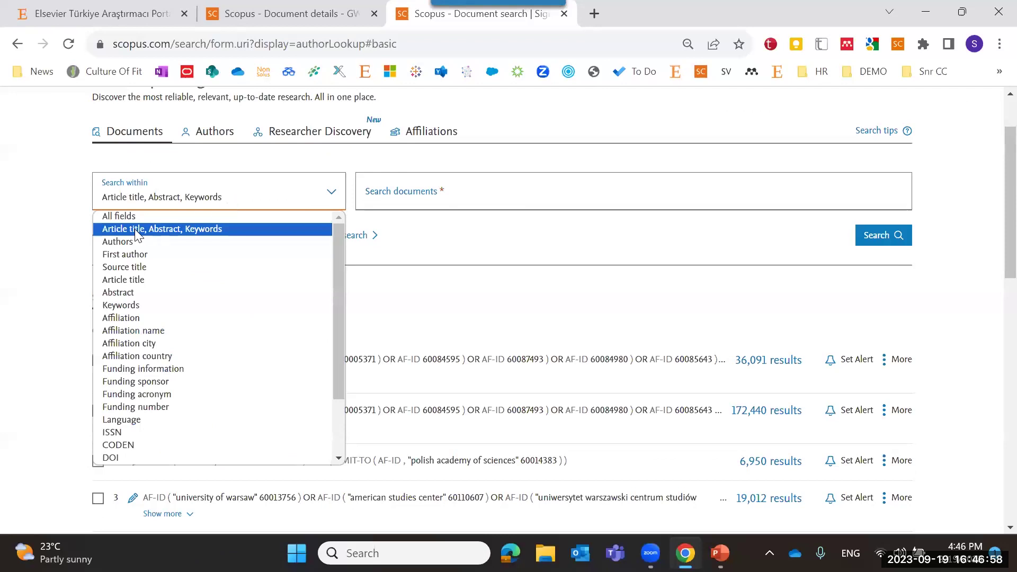
pyautogui.scroll(-2, 151, 359)
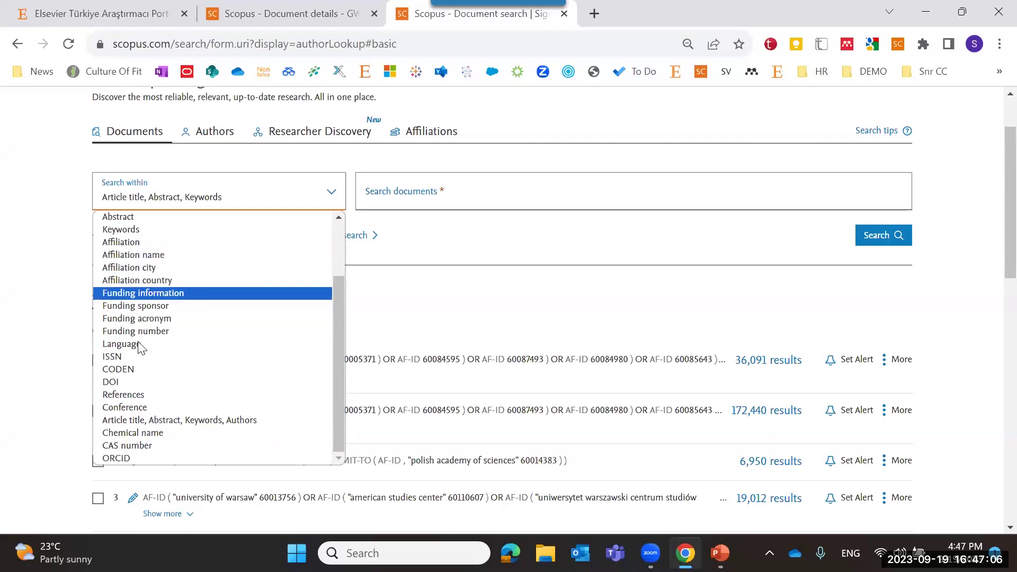
pyautogui.click(413, 233)
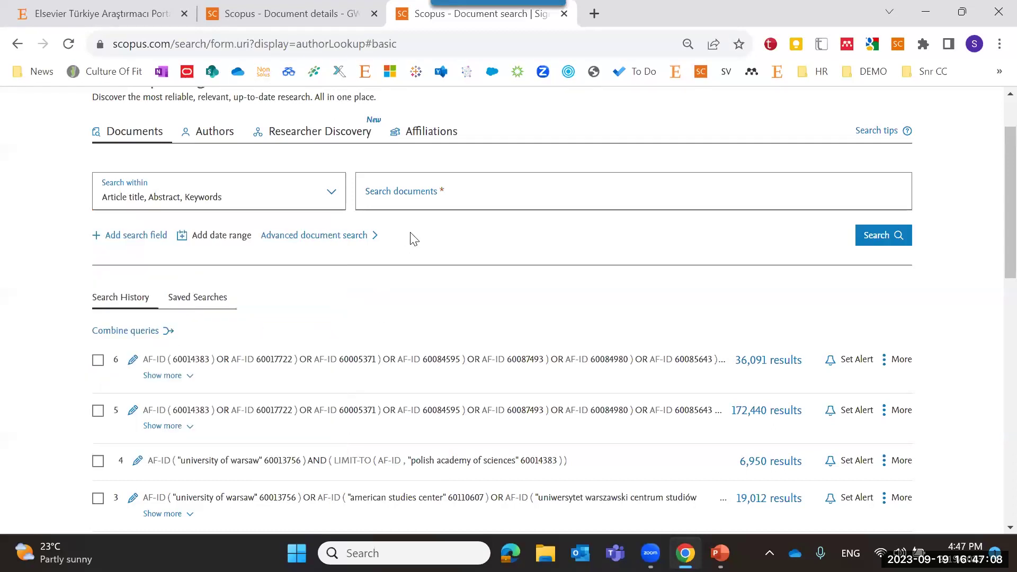
pyautogui.scroll(2, 181, 254)
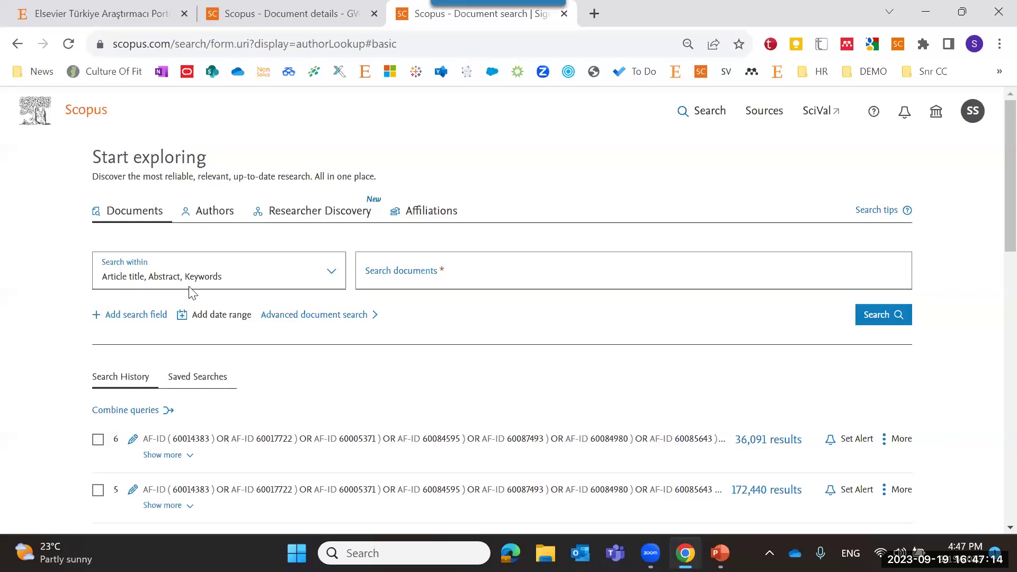
# Search for documents with the copied term "Signal detection" in article title, abstract and keywords.
pyautogui.click(395, 284)
pyautogui.hotkey('ctrl', 'v')
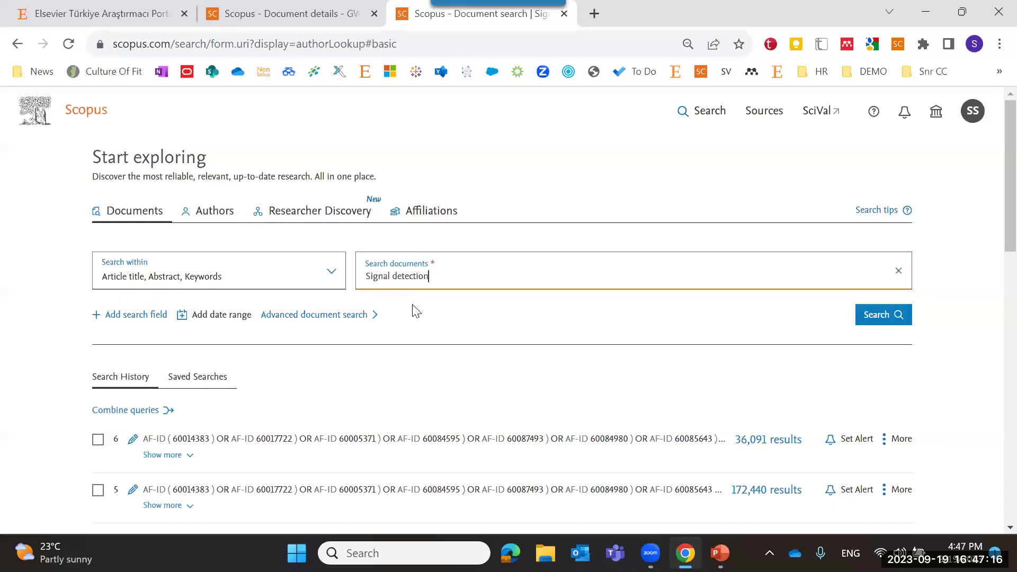
pyautogui.click(882, 319)
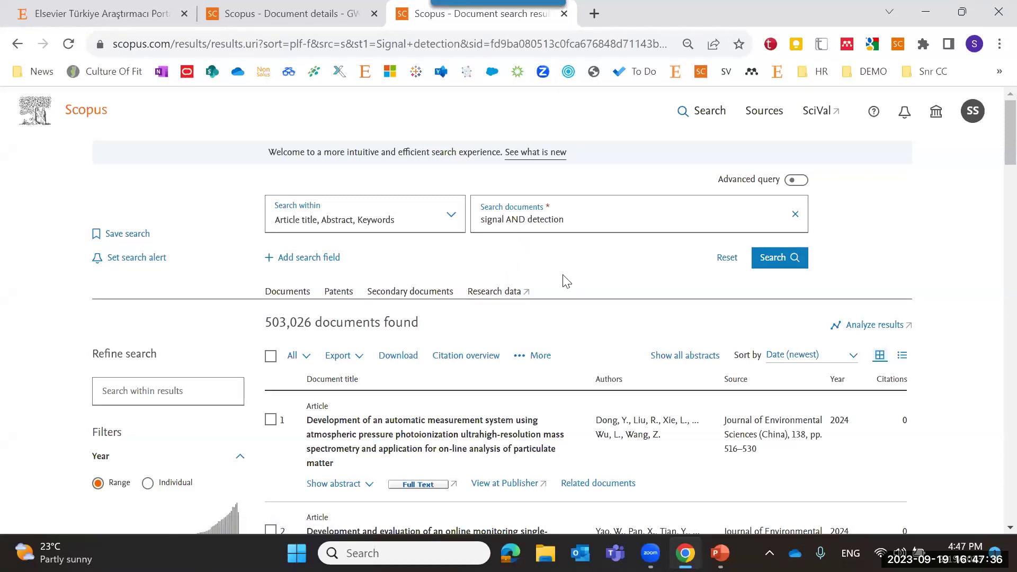
# Change the query to the exact phrase "signal detection" in quotation marks, without the AND operator, and rerun the document search.
pyautogui.moveTo(528, 221); pyautogui.dragTo(512, 218)
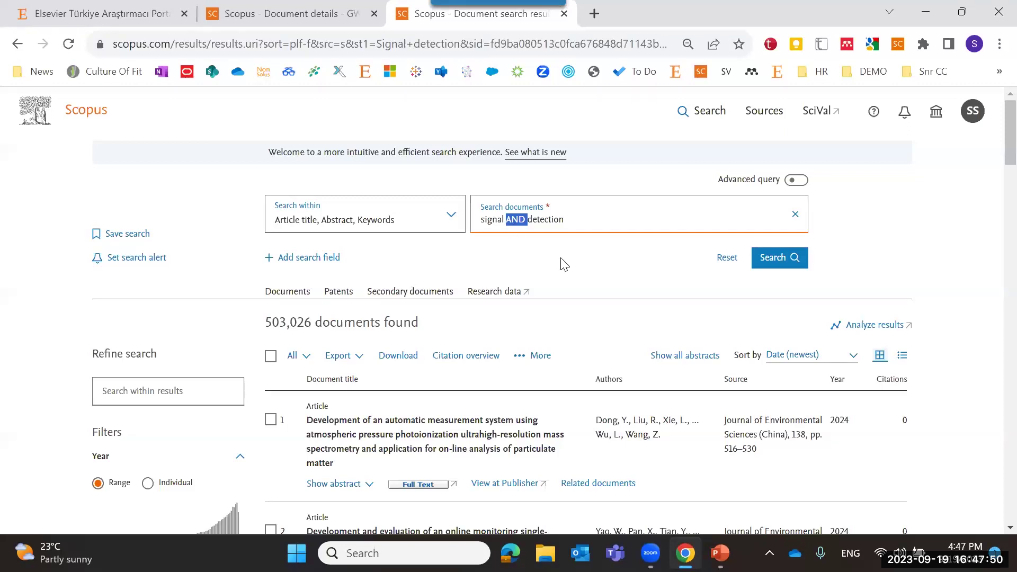
pyautogui.click(566, 220)
pyautogui.click(530, 219)
pyautogui.press('BackSpace')
pyautogui.press('BackSpace')
pyautogui.press('BackSpace')
pyautogui.press('BackSpace')
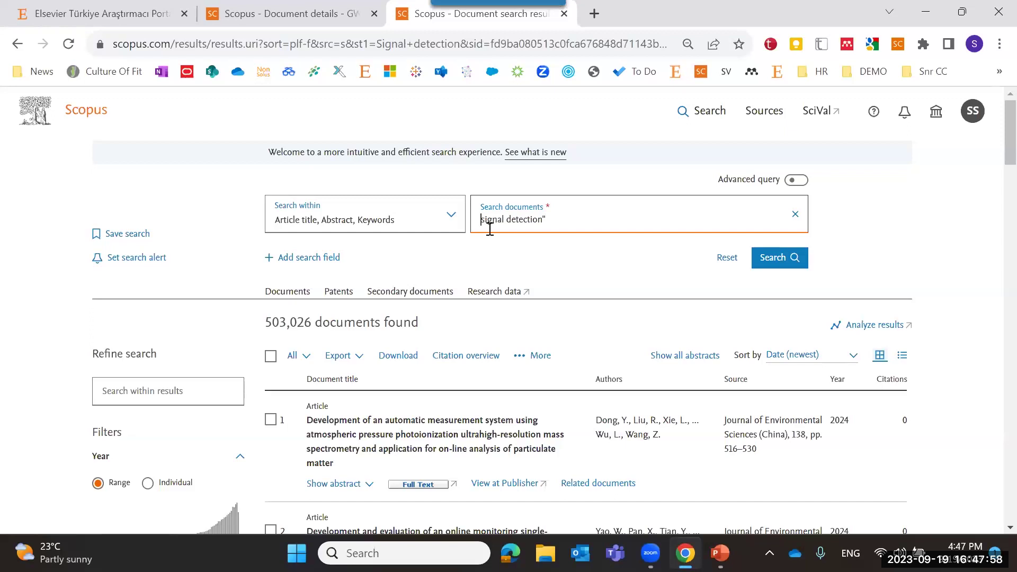
pyautogui.write('"')
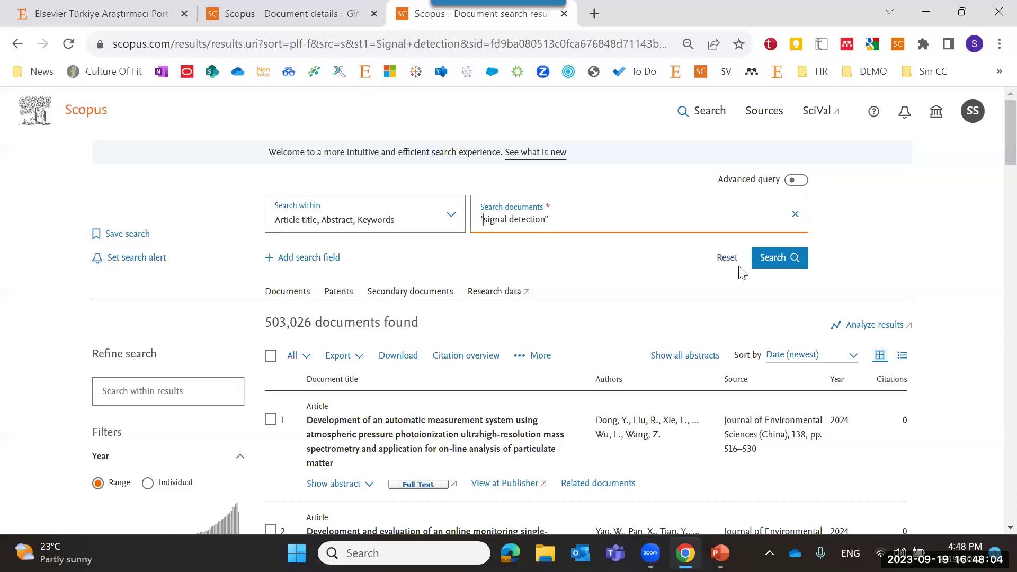
pyautogui.click(765, 268)
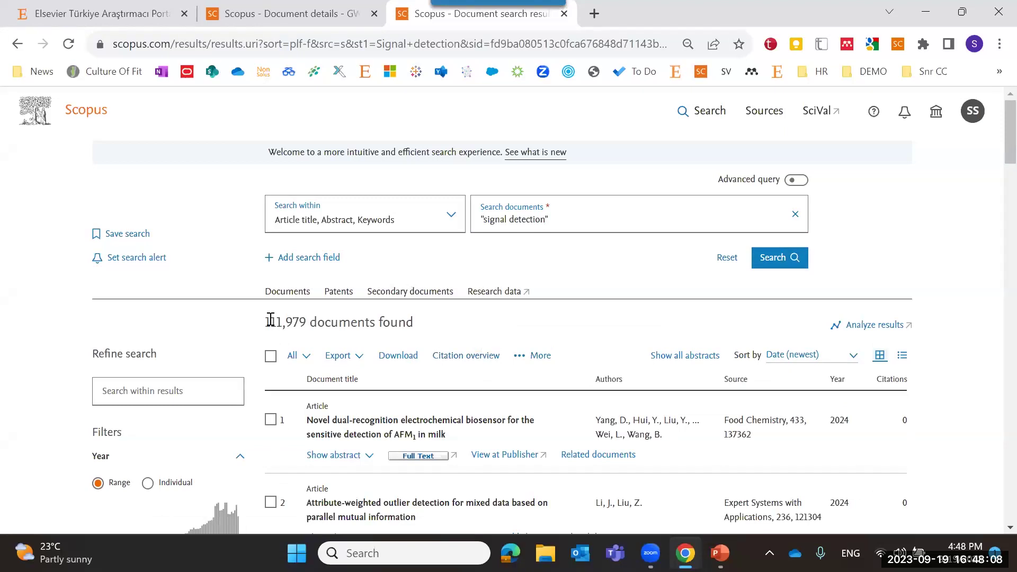
pyautogui.moveTo(267, 322); pyautogui.dragTo(338, 323)
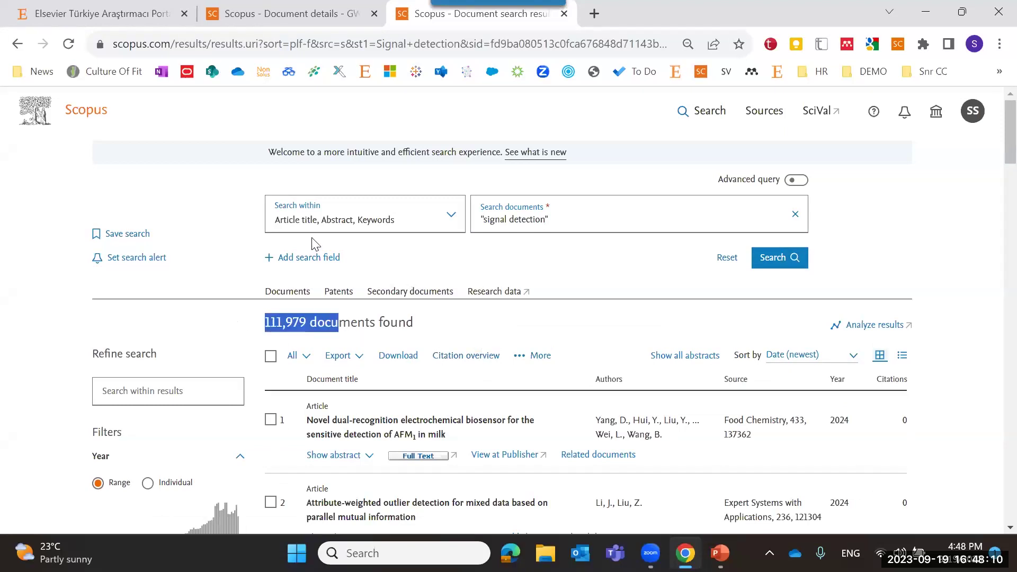
# Add a second search field combined with AND, and copy the engineering controlled term "Flocculation" from the GWTC-1 record.
pyautogui.click(297, 260)
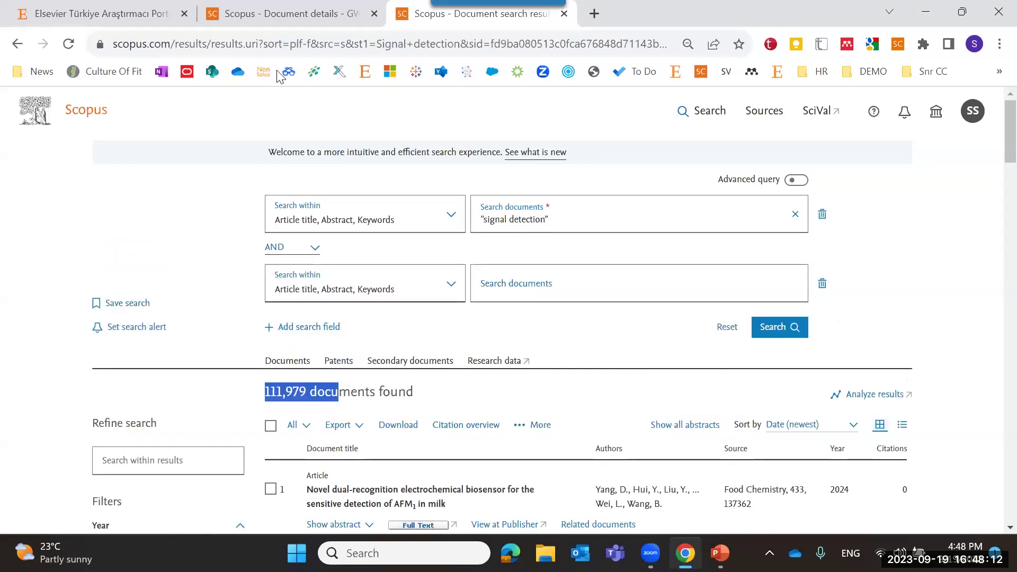
pyautogui.click(273, 16)
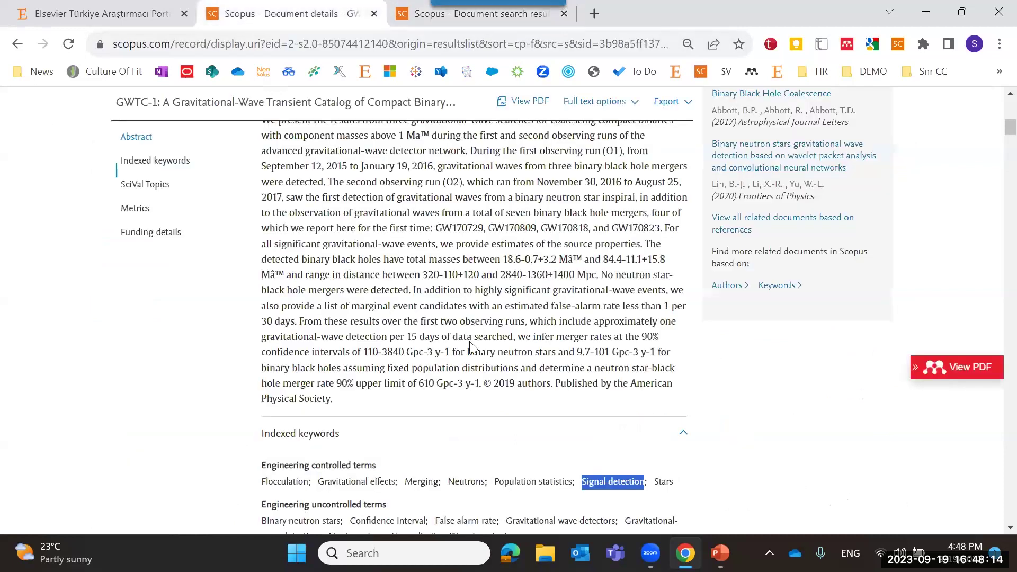
pyautogui.scroll(-4, 471, 347)
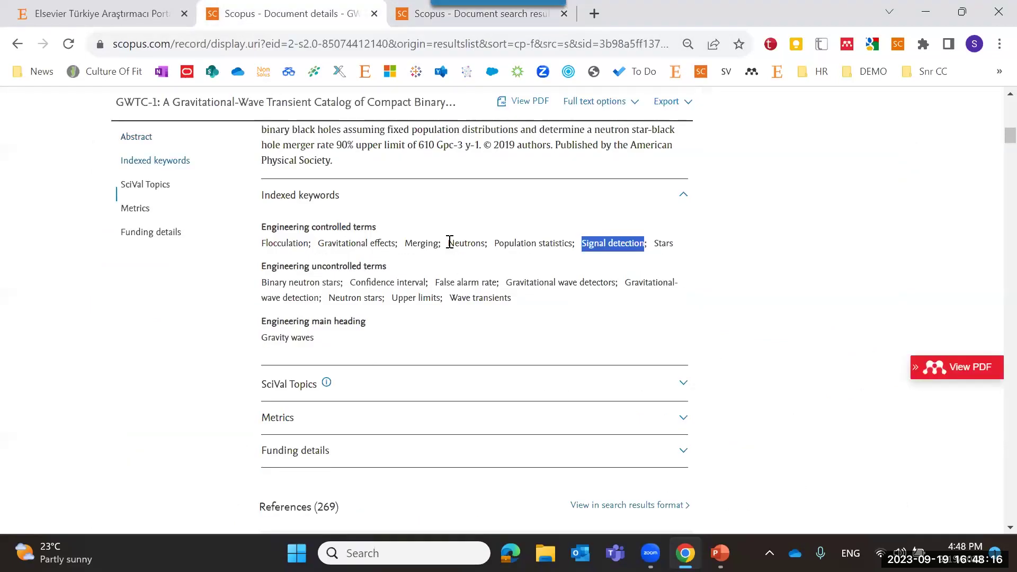
pyautogui.moveTo(262, 244); pyautogui.dragTo(309, 247)
pyautogui.hotkey('ctrl', 'c')
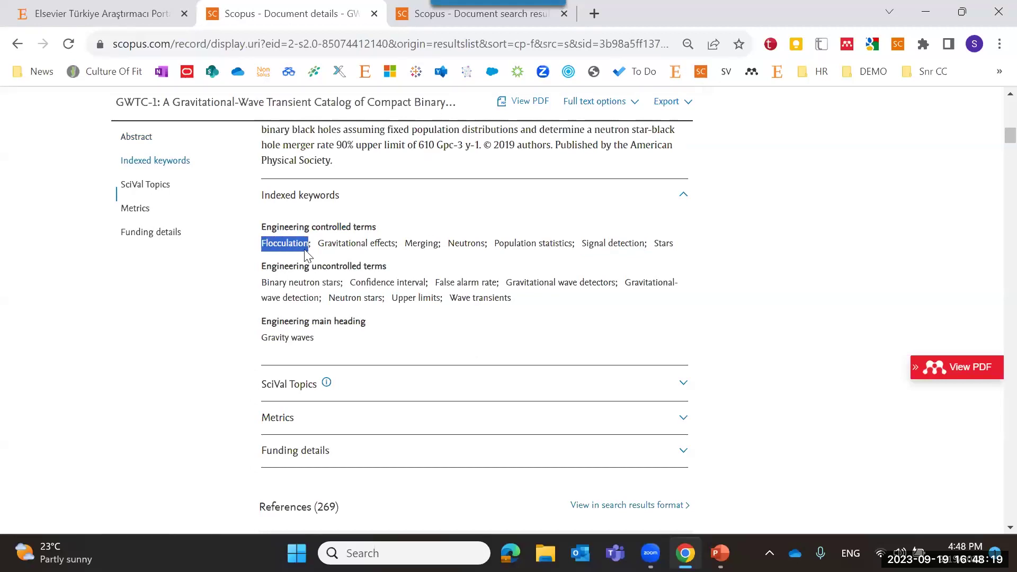
# Search for documents containing "signal detection" AND the copied term Flocculation in article title, abstract and keywords.
pyautogui.click(420, 20)
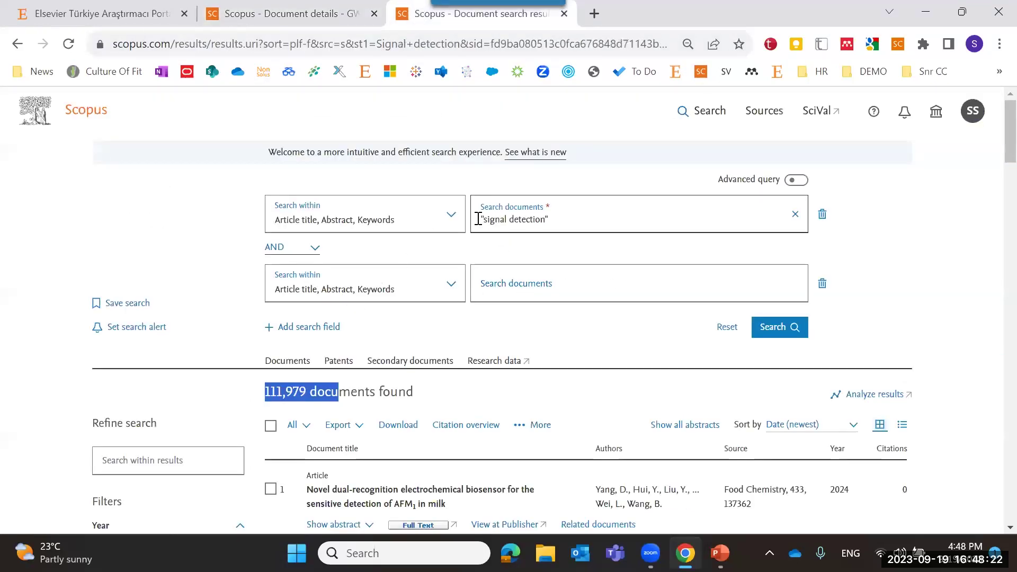
pyautogui.click(514, 300)
pyautogui.hotkey('ctrl', 'v')
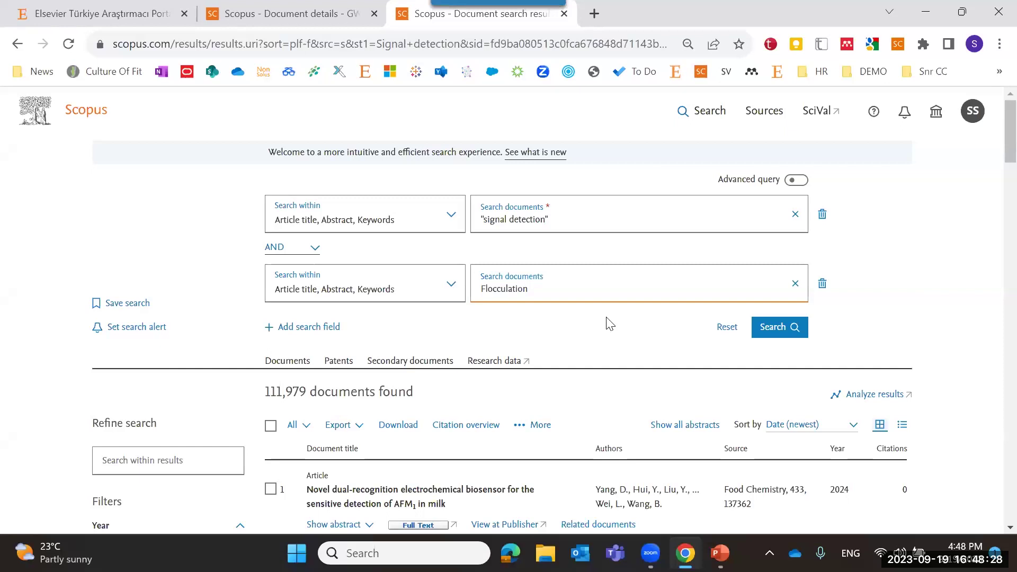
pyautogui.click(790, 327)
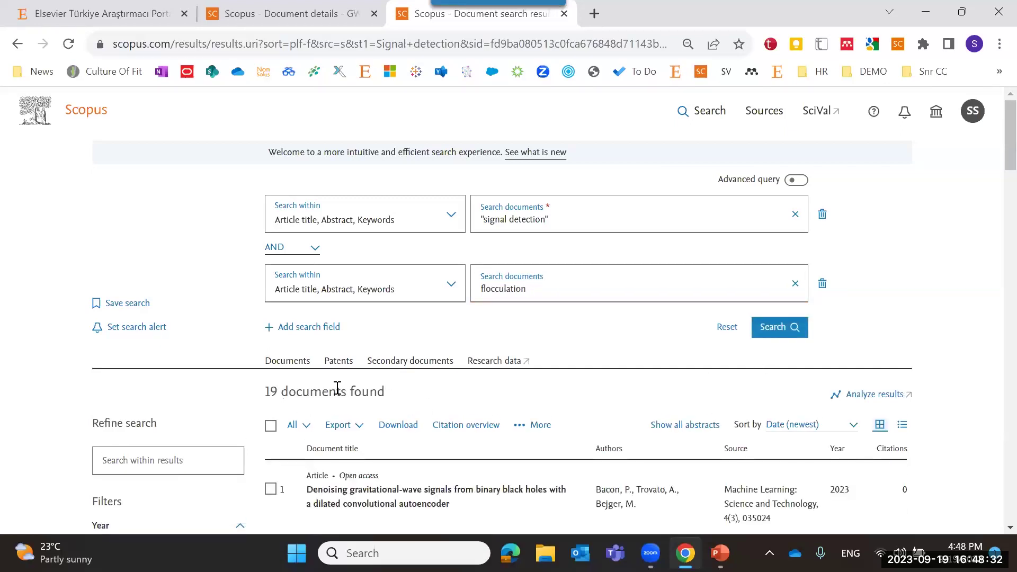
pyautogui.scroll(-2, 338, 388)
pyautogui.scroll(-2, 516, 367)
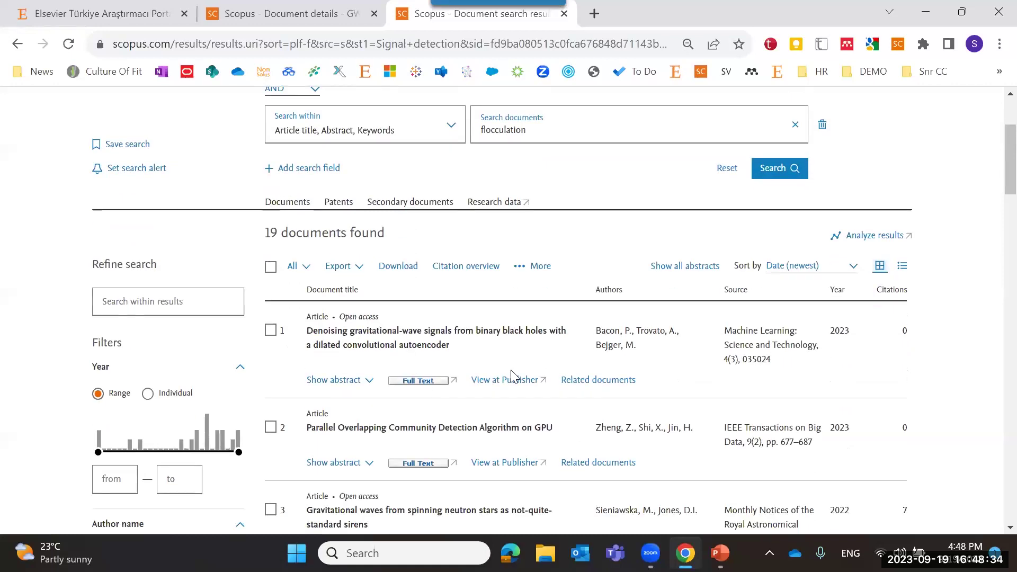
pyautogui.scroll(3, 513, 375)
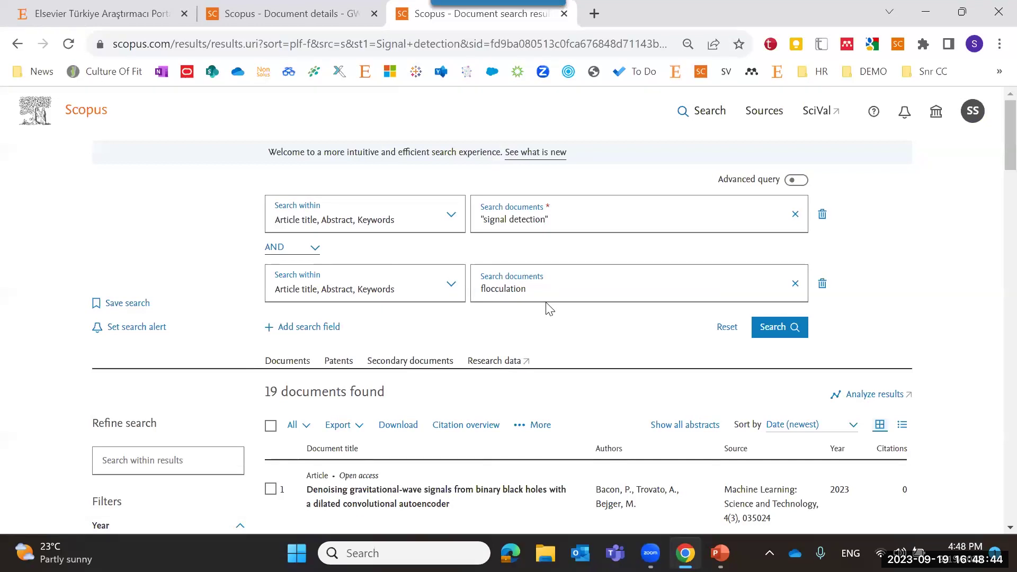
# Examine the filters for refining the results, from year, author name and subject area down to open access.
pyautogui.scroll(-5, 548, 308)
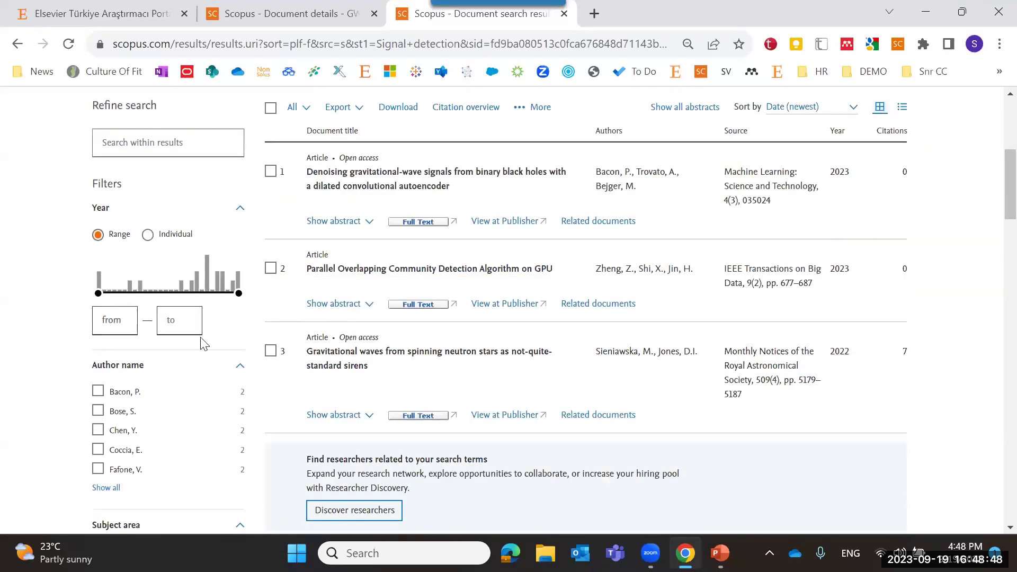
pyautogui.scroll(-5, 204, 344)
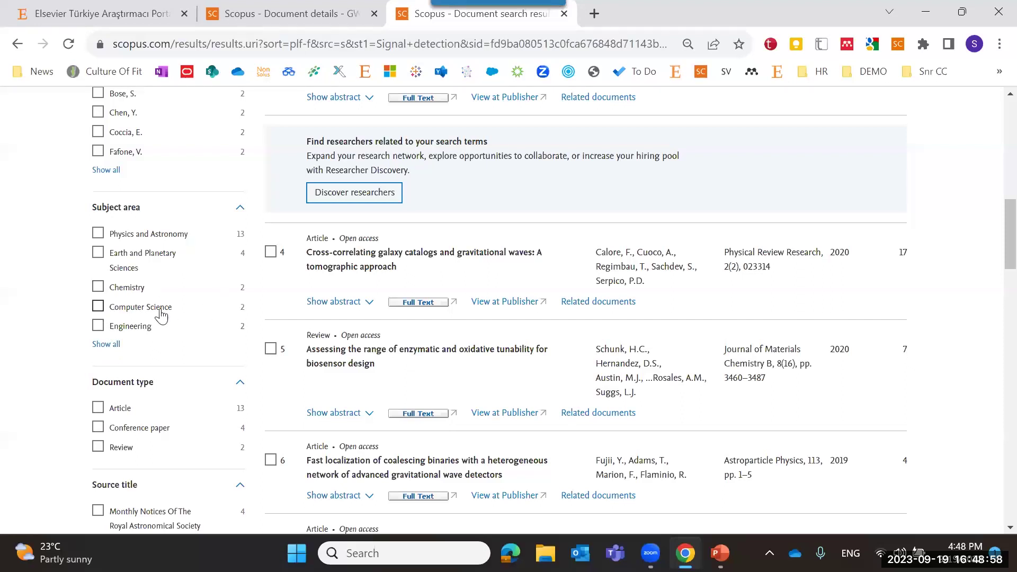
pyautogui.scroll(-3, 137, 380)
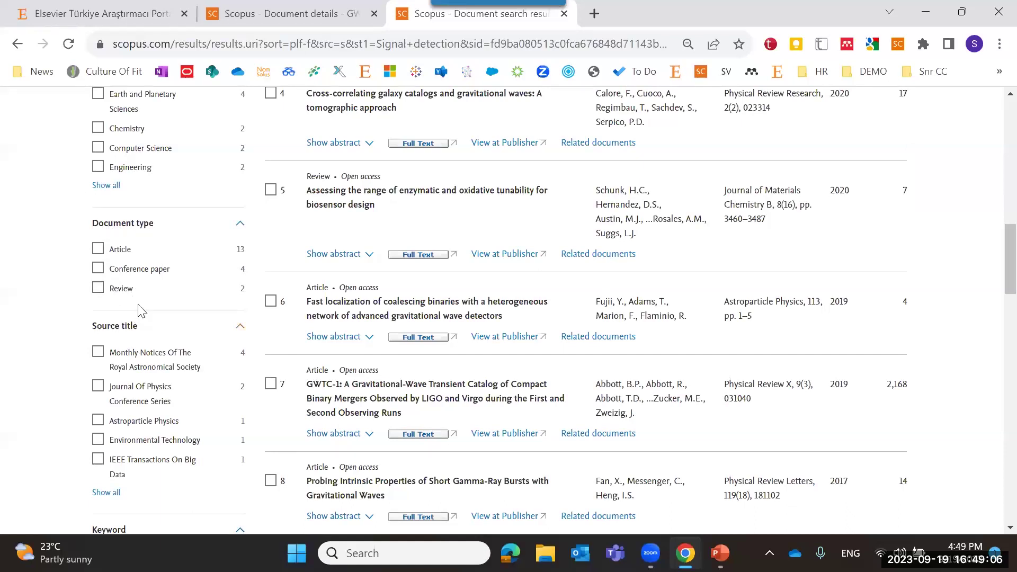
pyautogui.scroll(10, 143, 305)
pyautogui.scroll(-4, 164, 379)
pyautogui.scroll(-7, 164, 379)
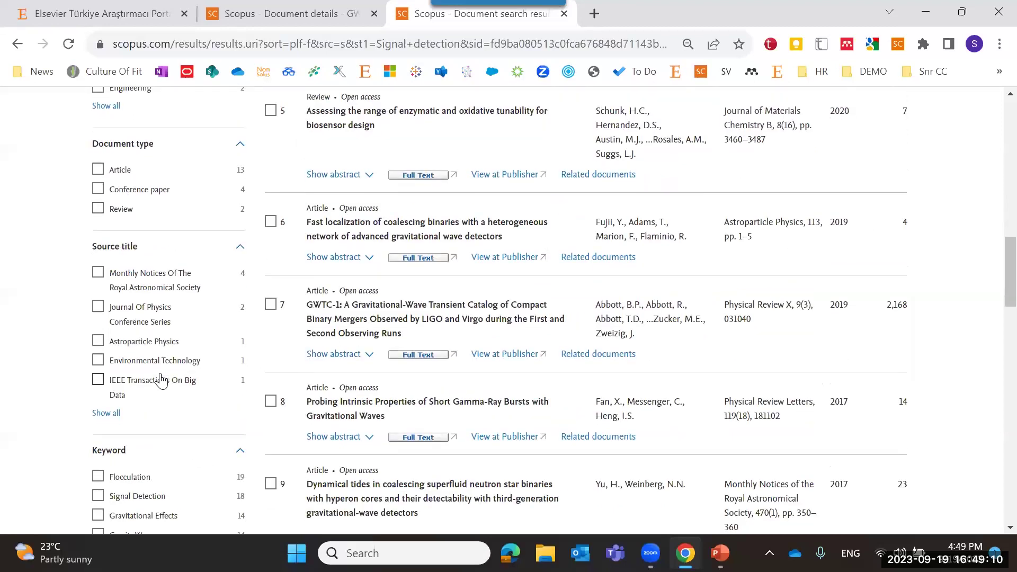
pyautogui.scroll(-3, 161, 380)
pyautogui.scroll(3, 159, 380)
pyautogui.scroll(-1, 152, 374)
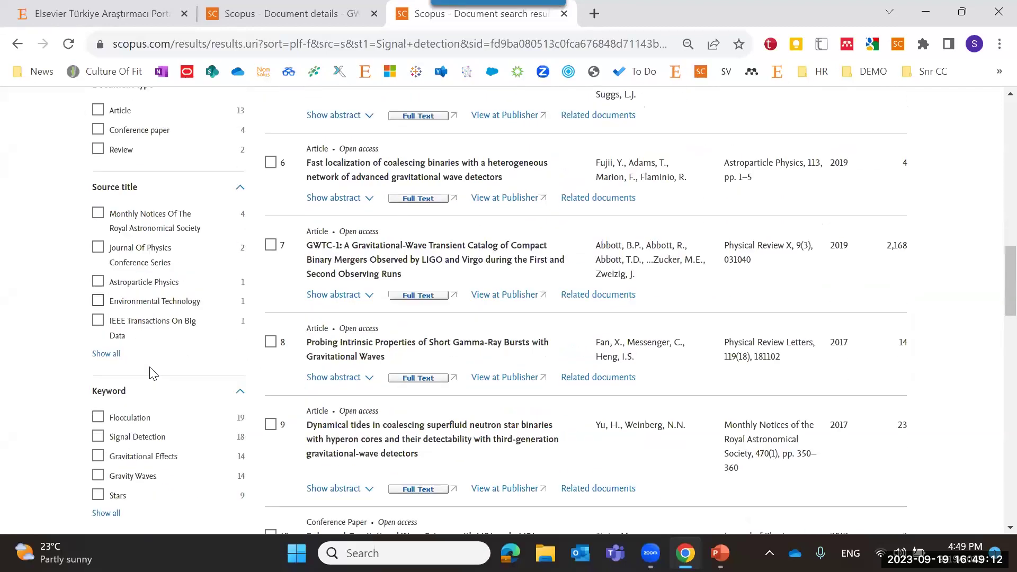
pyautogui.scroll(-12, 153, 373)
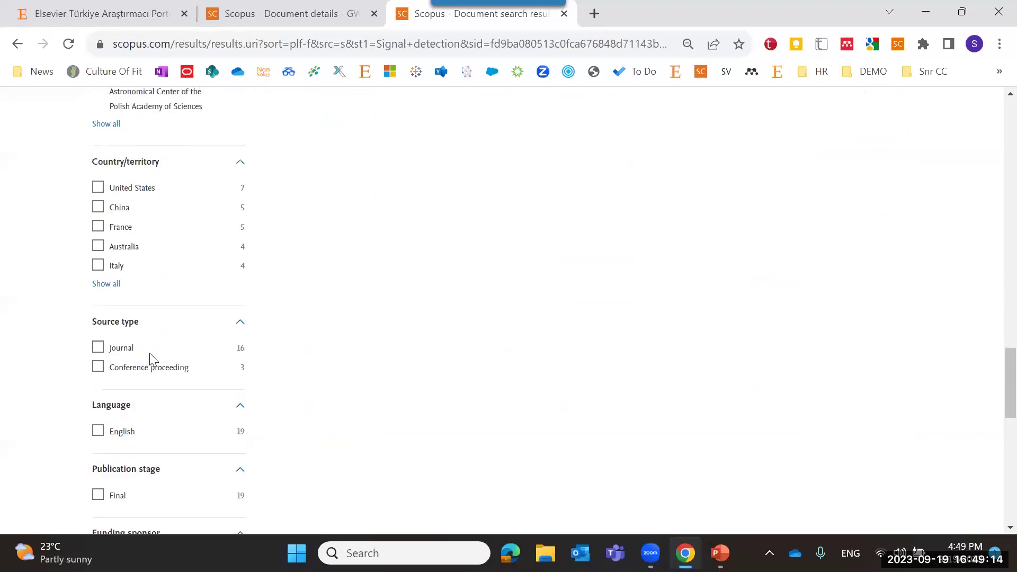
pyautogui.scroll(-12, 150, 359)
pyautogui.scroll(6, 139, 380)
pyautogui.scroll(-4, 116, 324)
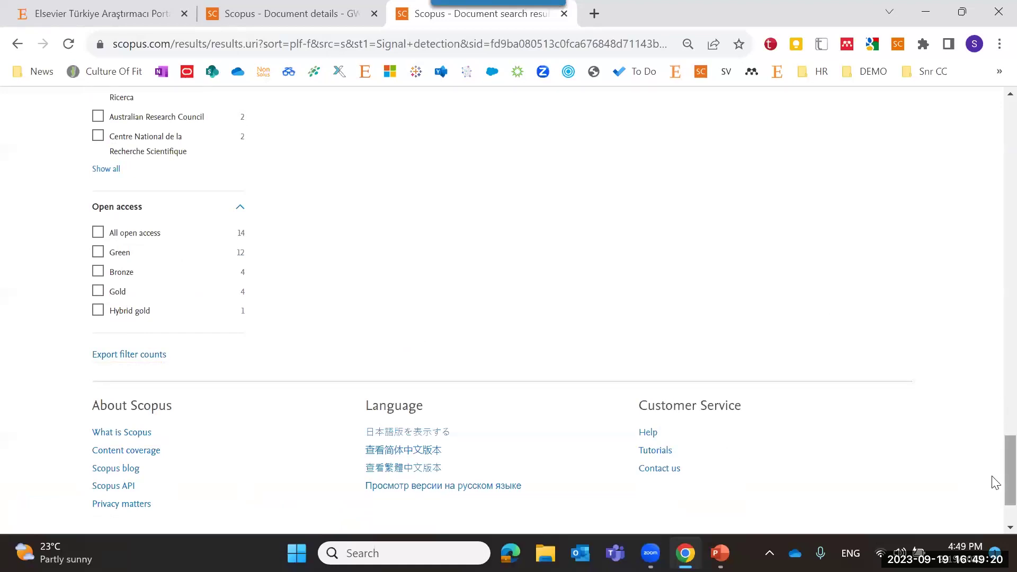
# Select all documents in the result list and view the additional actions available for them.
pyautogui.scroll(6, 992, 261)
pyautogui.scroll(20, 438, 381)
pyautogui.scroll(-3, 403, 382)
pyautogui.click(270, 267)
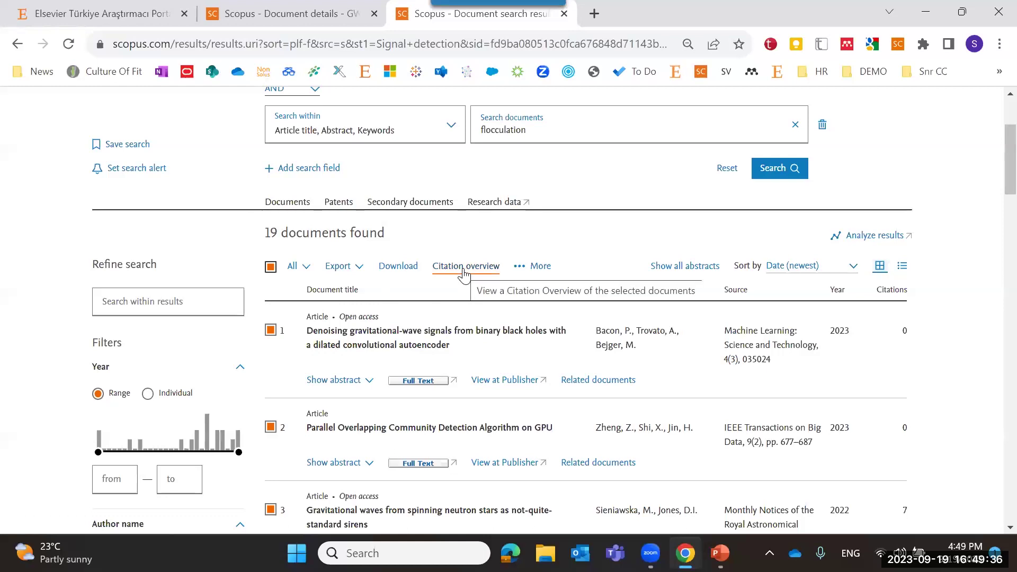
pyautogui.click(519, 271)
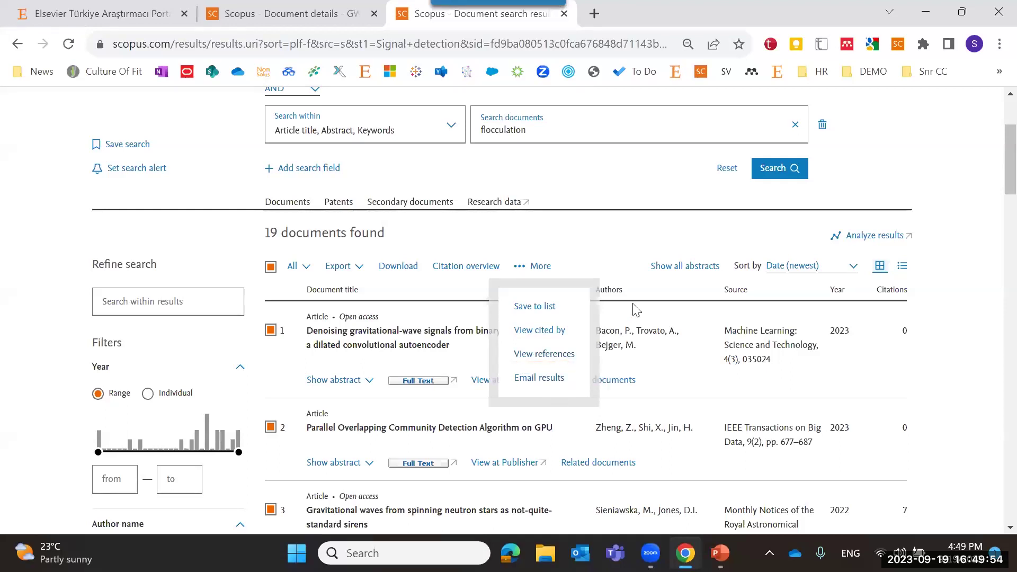
pyautogui.click(659, 245)
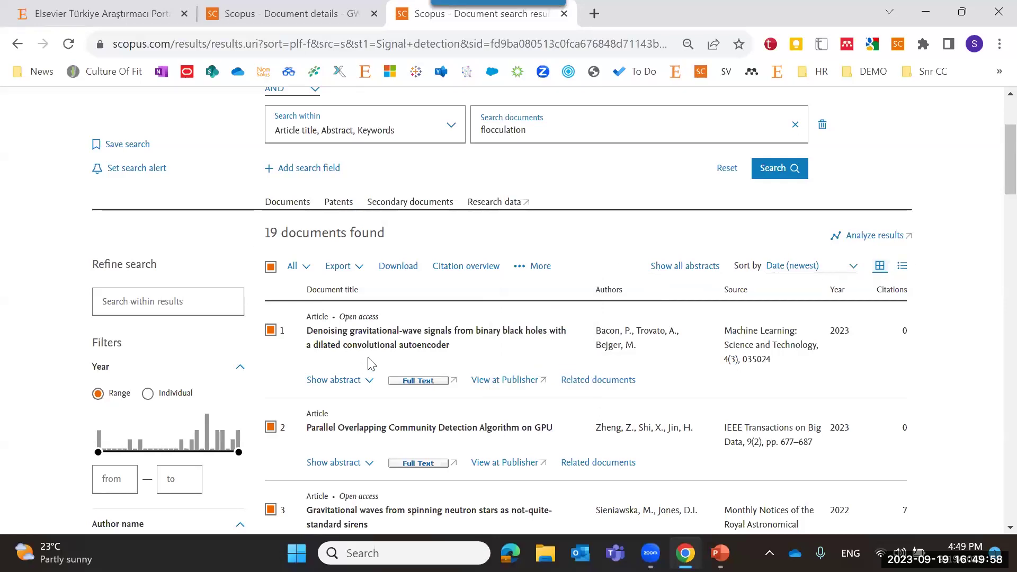
# Look at the option for saving the search and check where saved searches and alerts are kept in the account.
pyautogui.scroll(1, 367, 366)
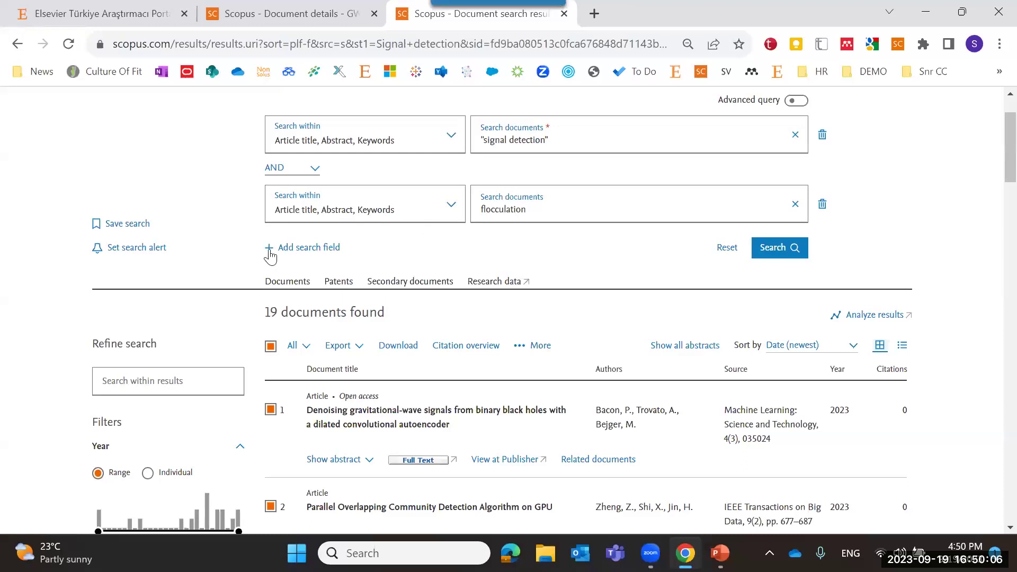
pyautogui.scroll(1, 128, 233)
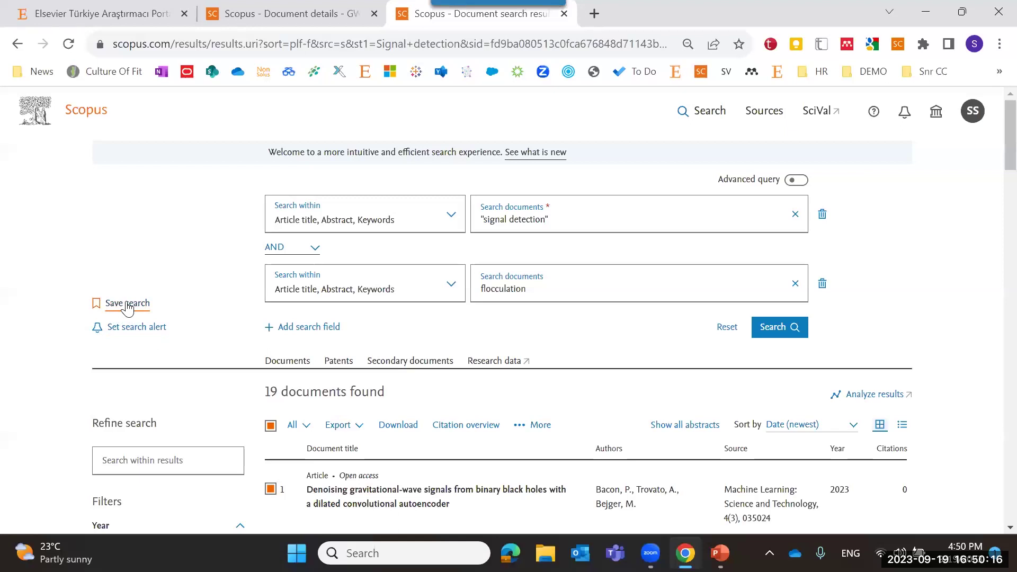
pyautogui.click(965, 121)
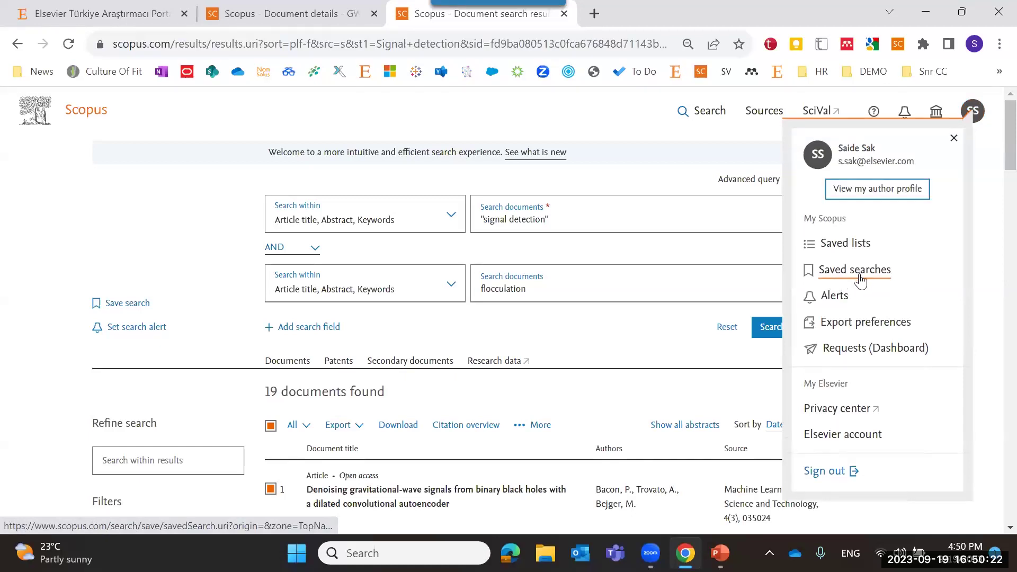
pyautogui.click(145, 344)
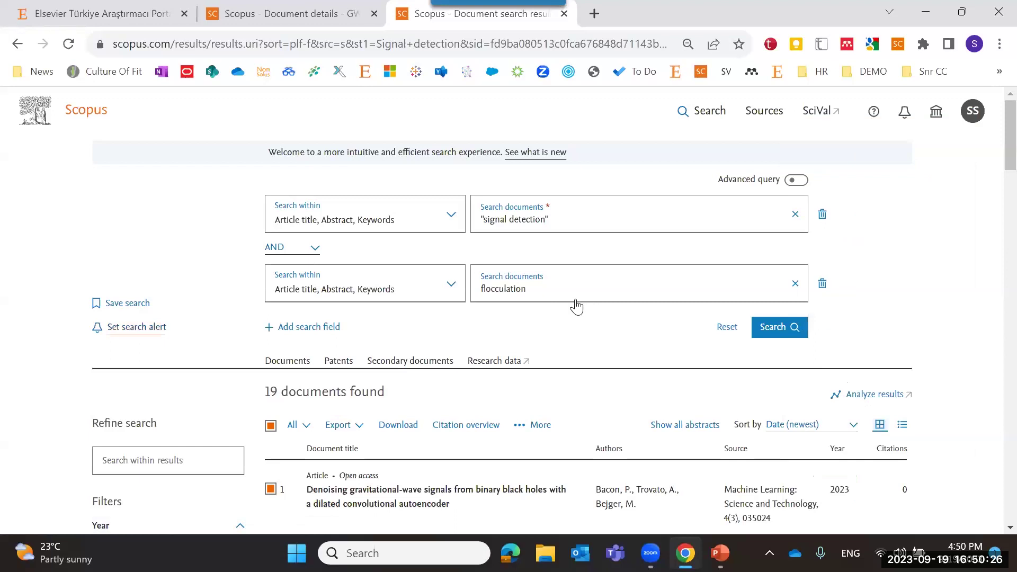
# Open the analysis of the search results and examine the documents-by-year chart, including the 2017 point.
pyautogui.scroll(-6, 575, 304)
pyautogui.scroll(4, 451, 355)
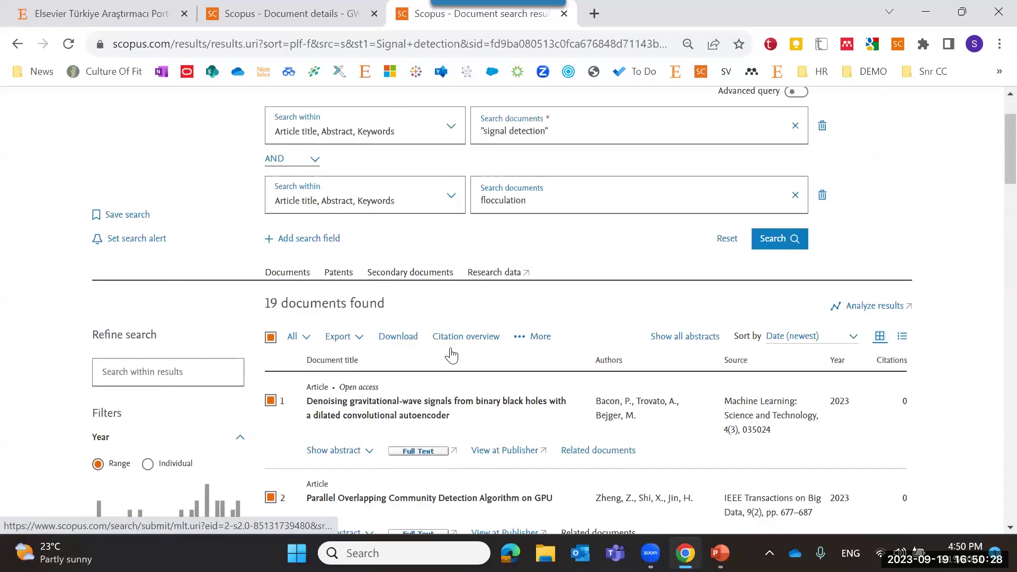
pyautogui.scroll(2, 451, 355)
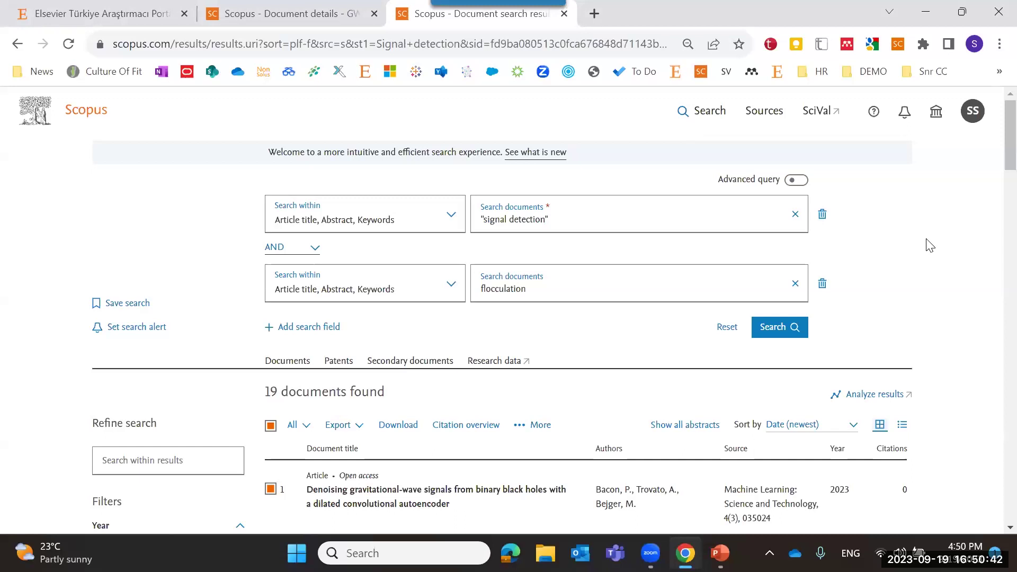
pyautogui.scroll(-3, 931, 249)
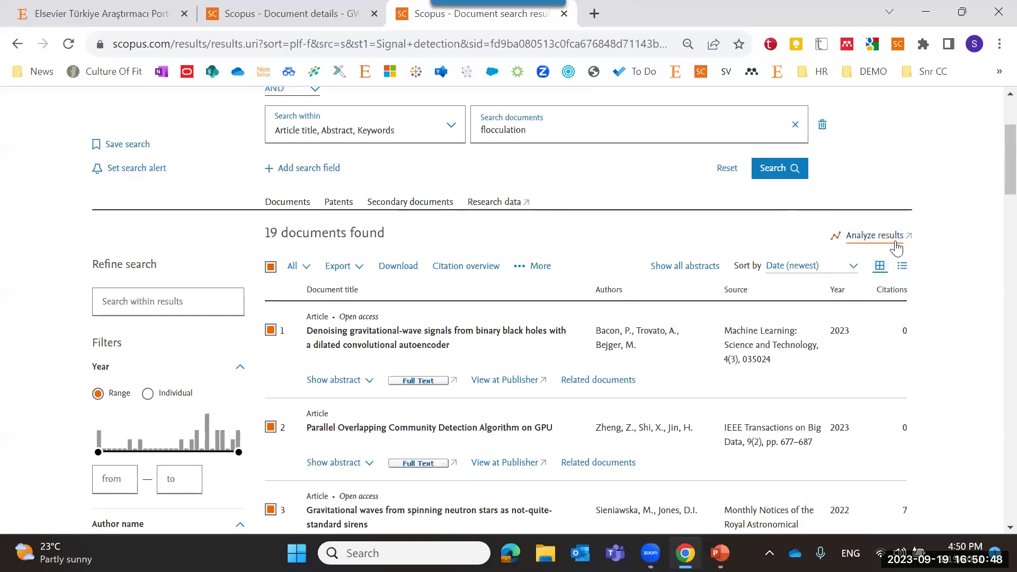
pyautogui.scroll(-4, 48, 296)
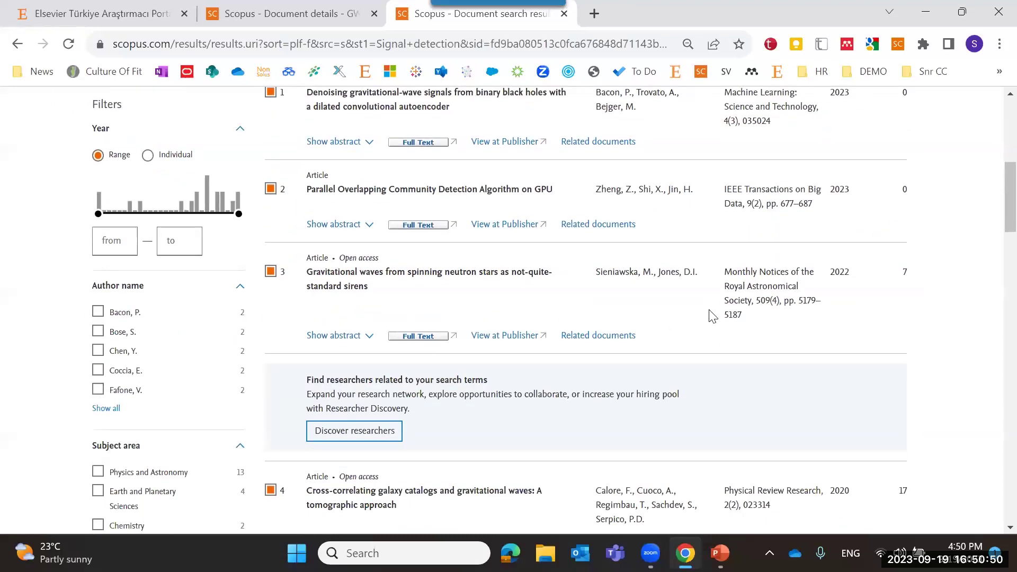
pyautogui.scroll(4, 710, 317)
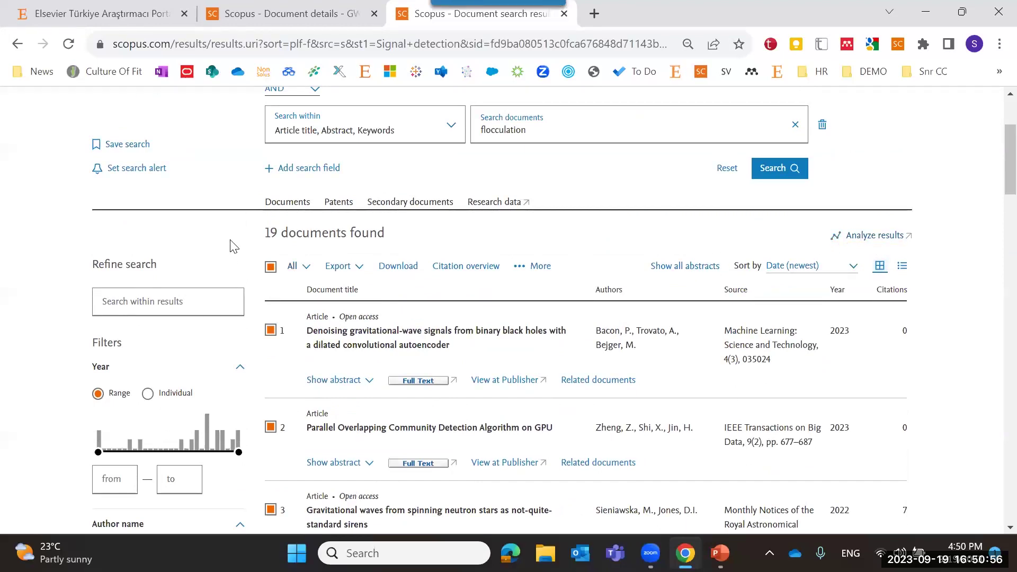
pyautogui.moveTo(261, 228); pyautogui.dragTo(461, 237)
pyautogui.click(877, 236)
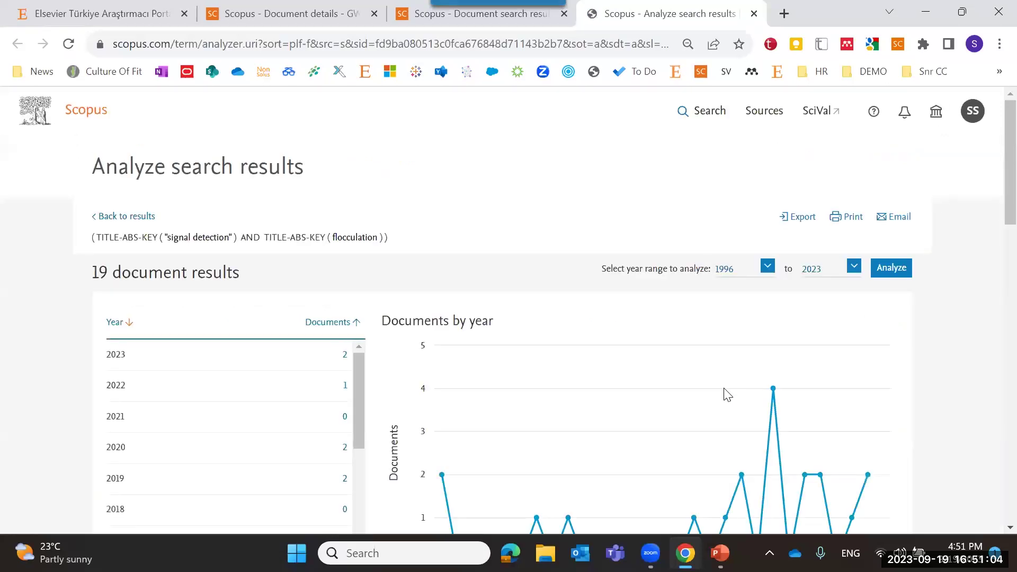
pyautogui.scroll(-2, 662, 376)
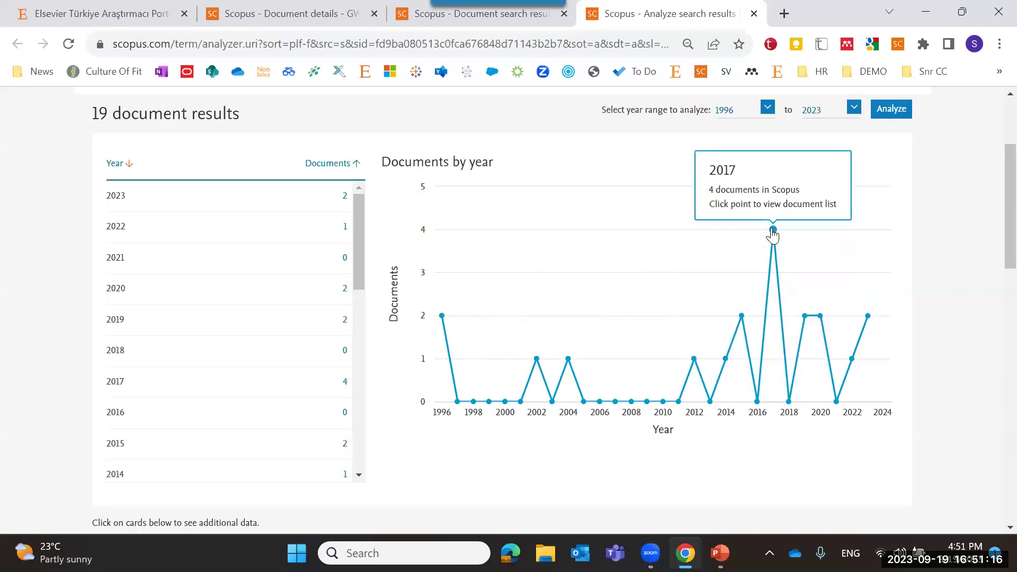
# Open the documents-by-author breakdown of the search results and look through its author list.
pyautogui.scroll(-6, 892, 329)
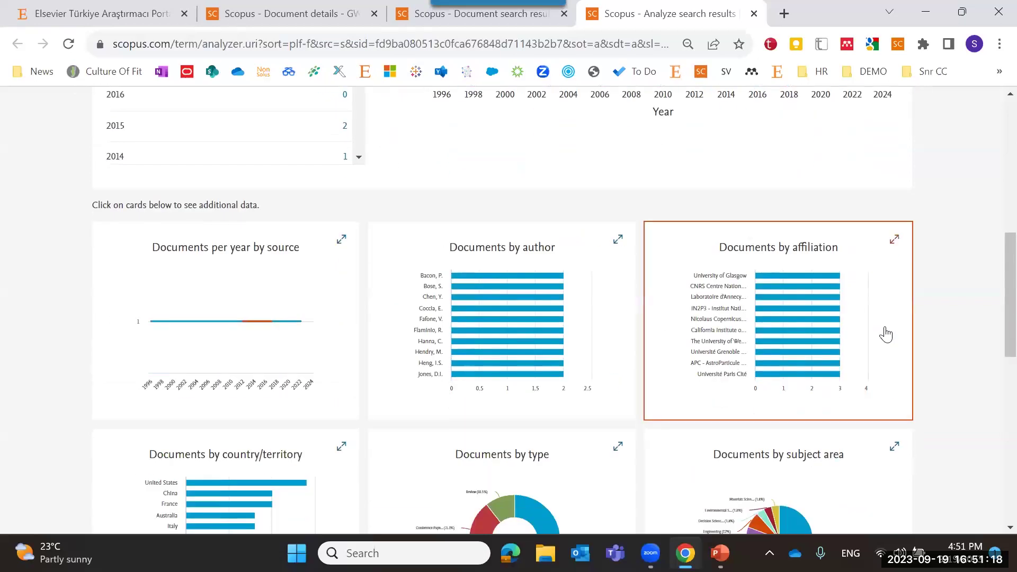
pyautogui.click(555, 276)
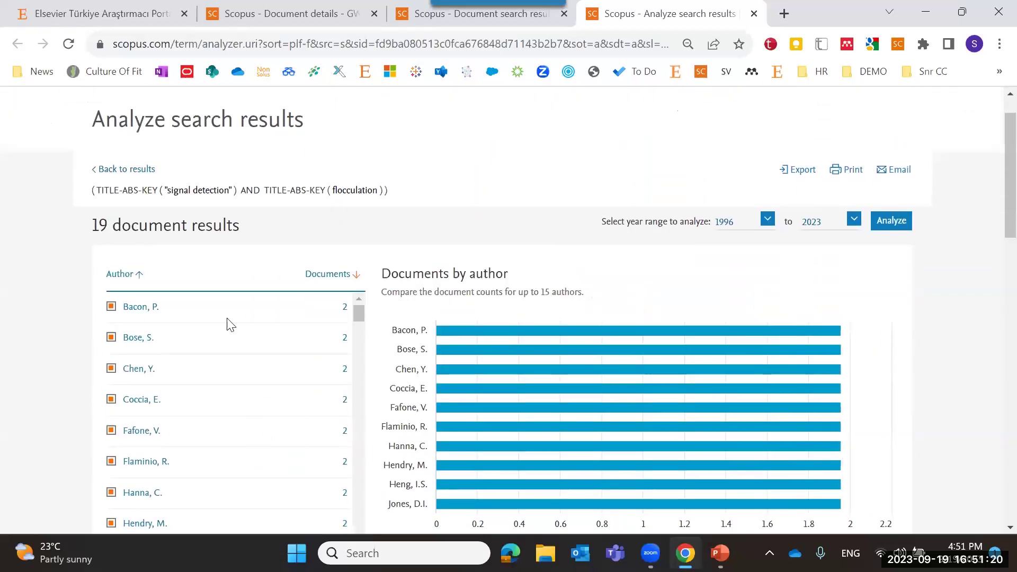
pyautogui.scroll(-1, 343, 348)
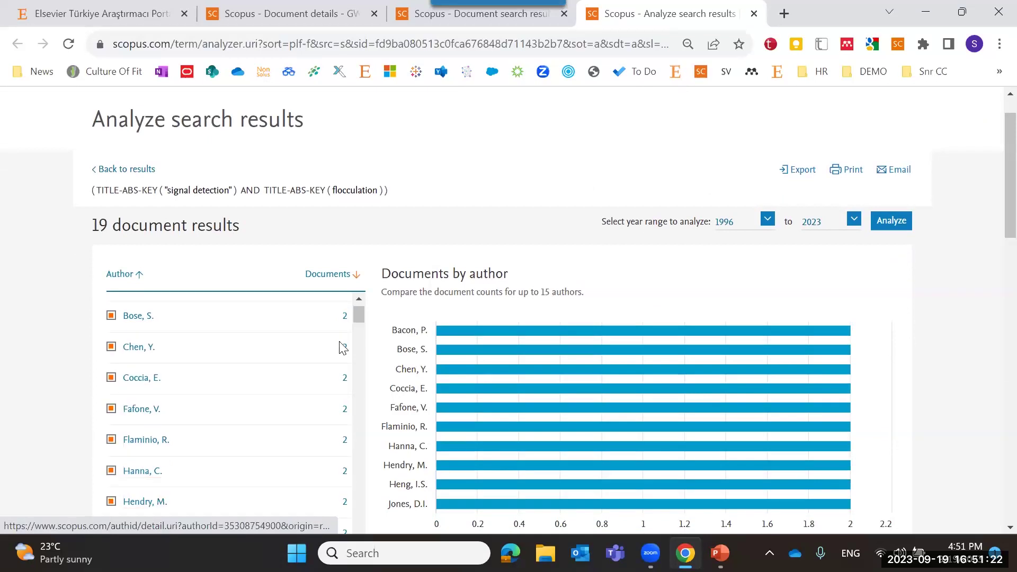
pyautogui.scroll(-3, 343, 348)
# View the breakdowns of the search results by affiliation and by country or territory.
pyautogui.scroll(-10, 894, 329)
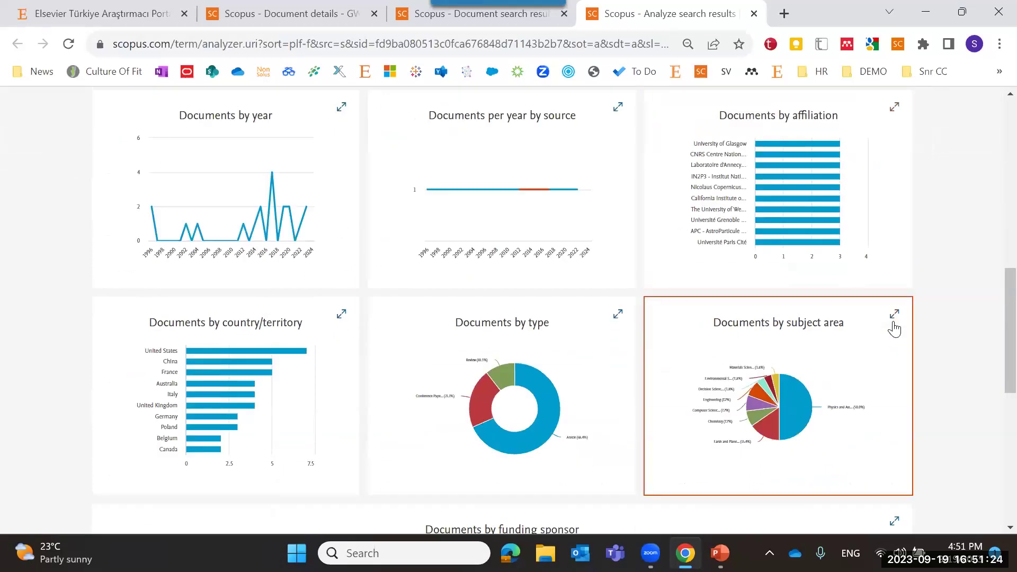
pyautogui.scroll(2, 895, 329)
pyautogui.click(802, 302)
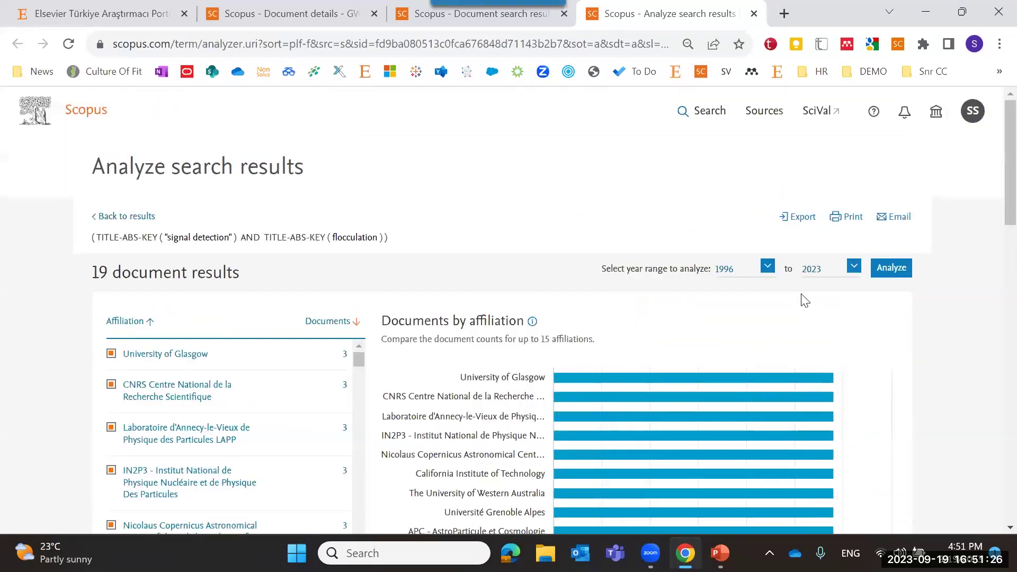
pyautogui.scroll(-4, 742, 328)
pyautogui.scroll(-10, 699, 371)
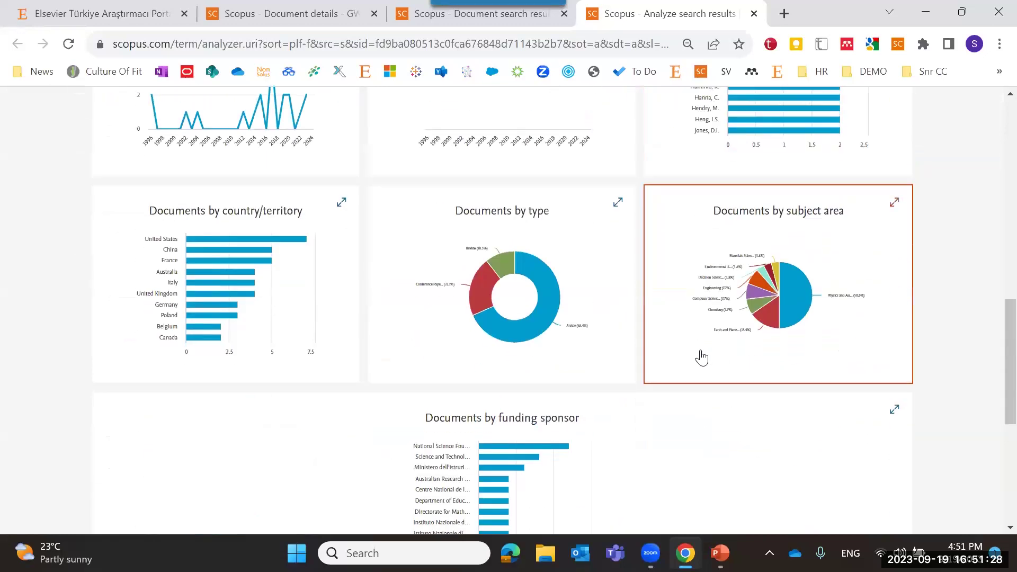
pyautogui.scroll(-2, 702, 358)
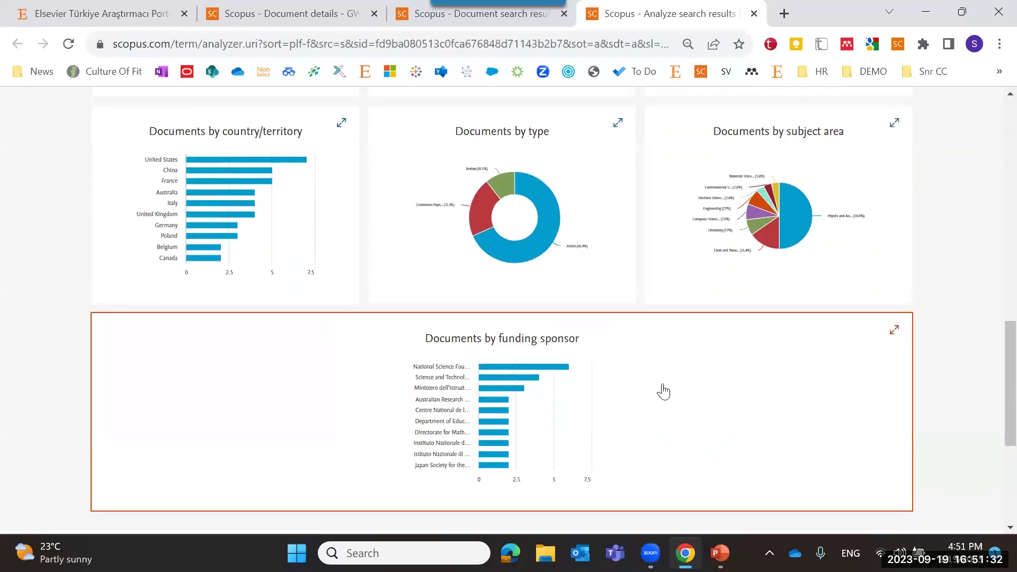
pyautogui.click(293, 241)
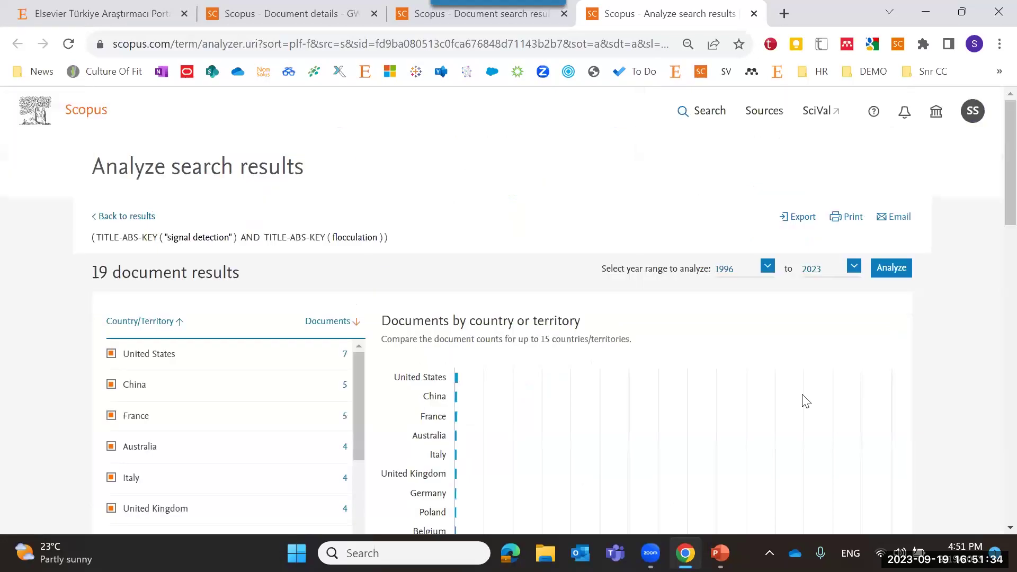
# Look over the country chart and open the breakdown of documents by subject area.
pyautogui.scroll(-5, 864, 347)
pyautogui.scroll(-1, 863, 350)
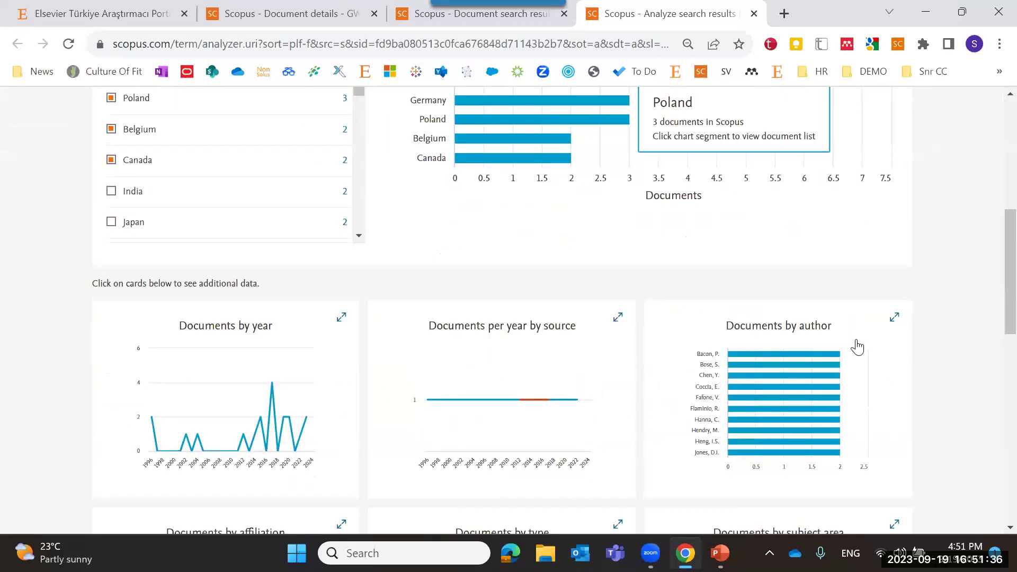
pyautogui.scroll(-9, 858, 348)
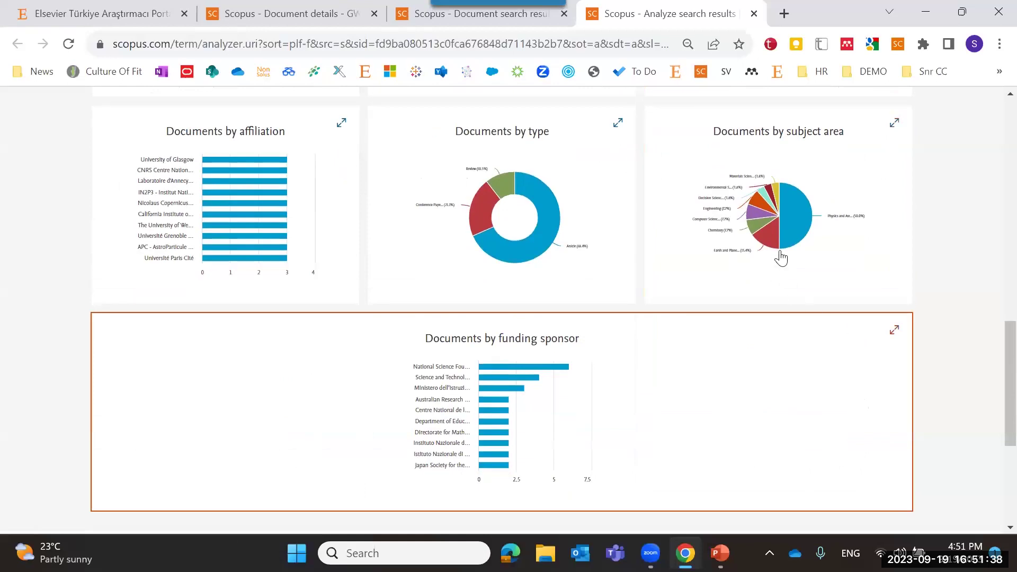
pyautogui.click(797, 324)
pyautogui.scroll(-3, 839, 345)
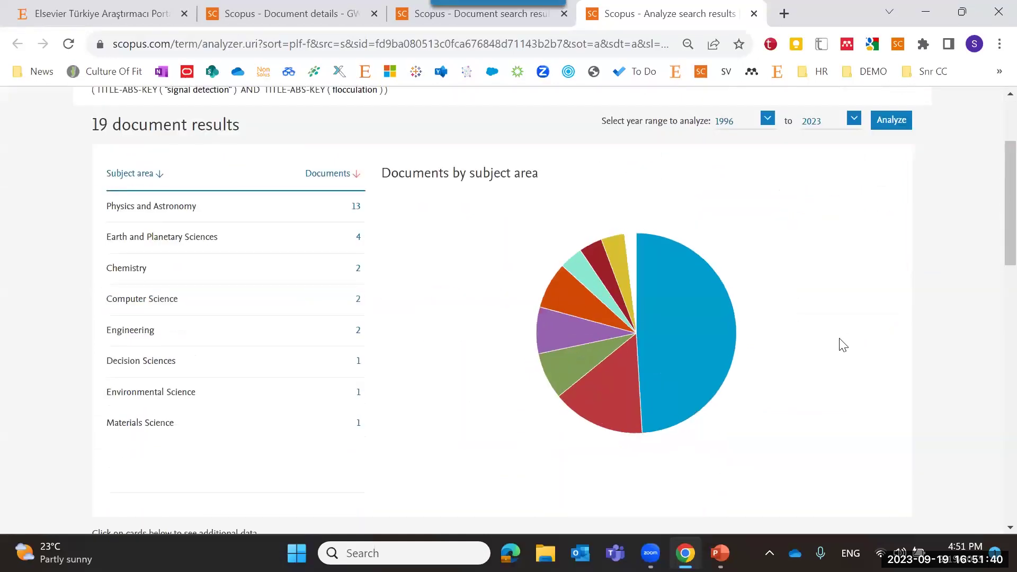
# Open the documents-per-year-by-source chart and examine its journals and the option to compare sources by CiteScore, SJR and SNIP.
pyautogui.scroll(-5, 835, 339)
pyautogui.scroll(-2, 825, 347)
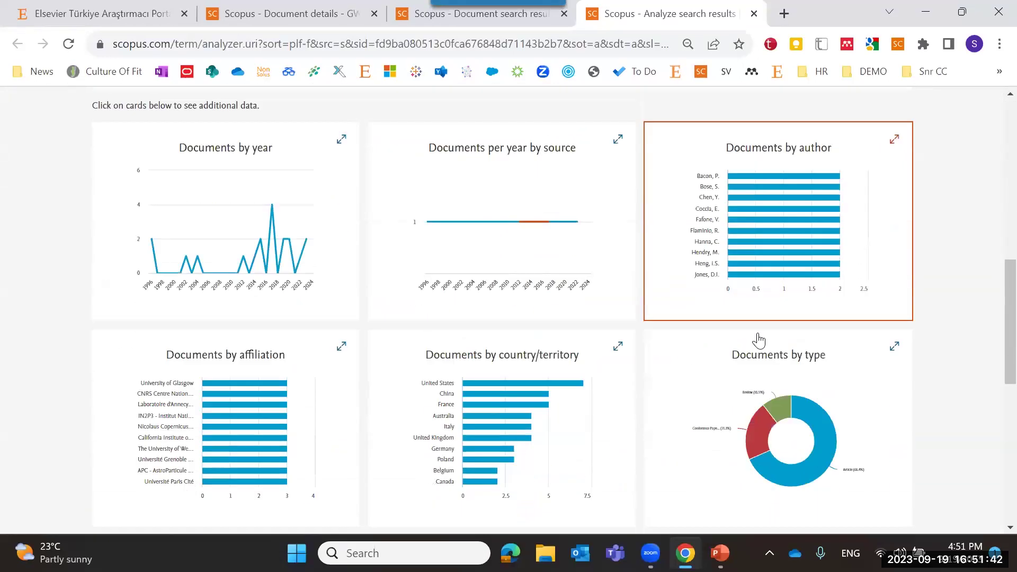
pyautogui.scroll(2, 582, 318)
pyautogui.click(628, 337)
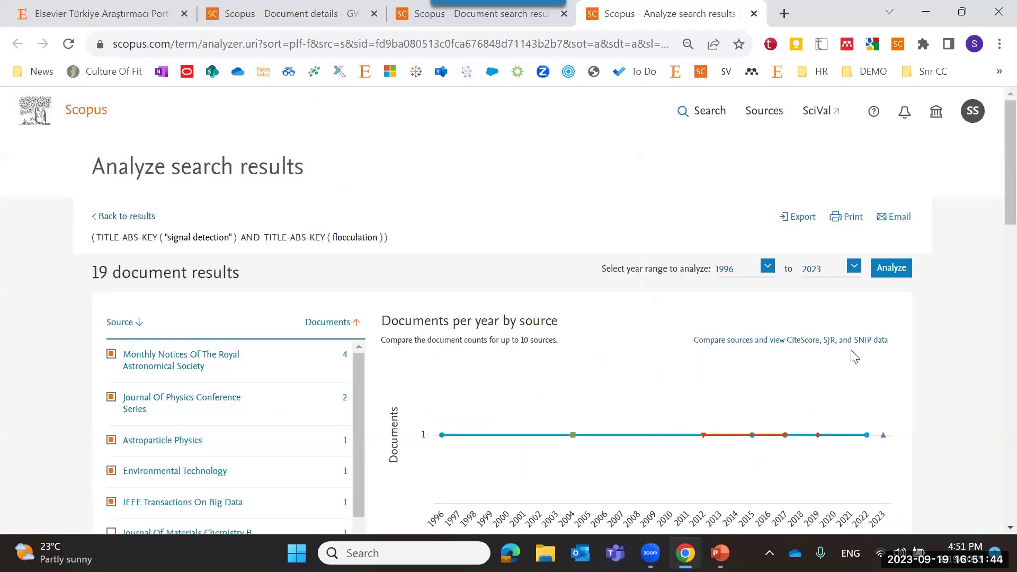
pyautogui.scroll(-1, 855, 356)
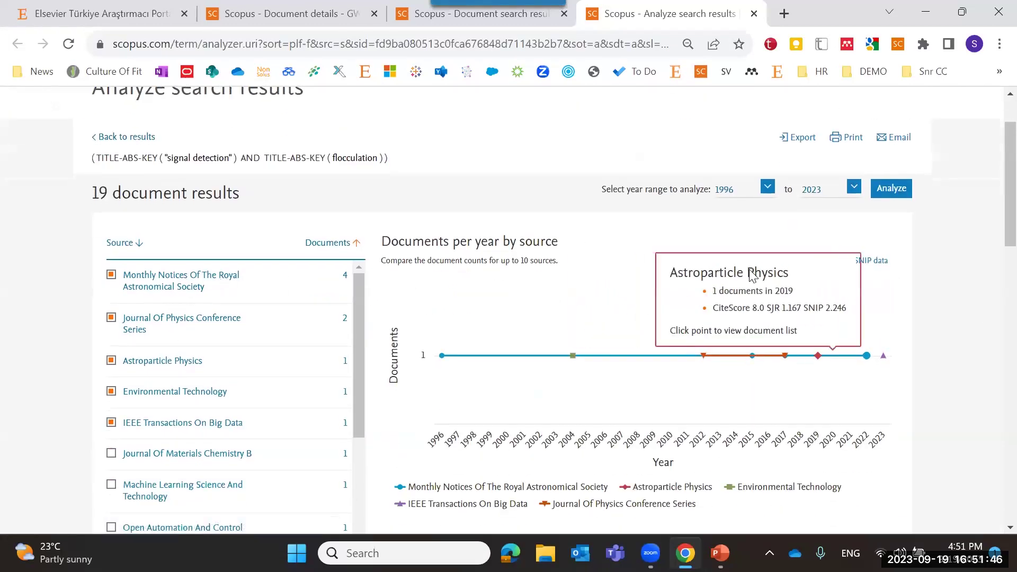
pyautogui.scroll(-1, 201, 265)
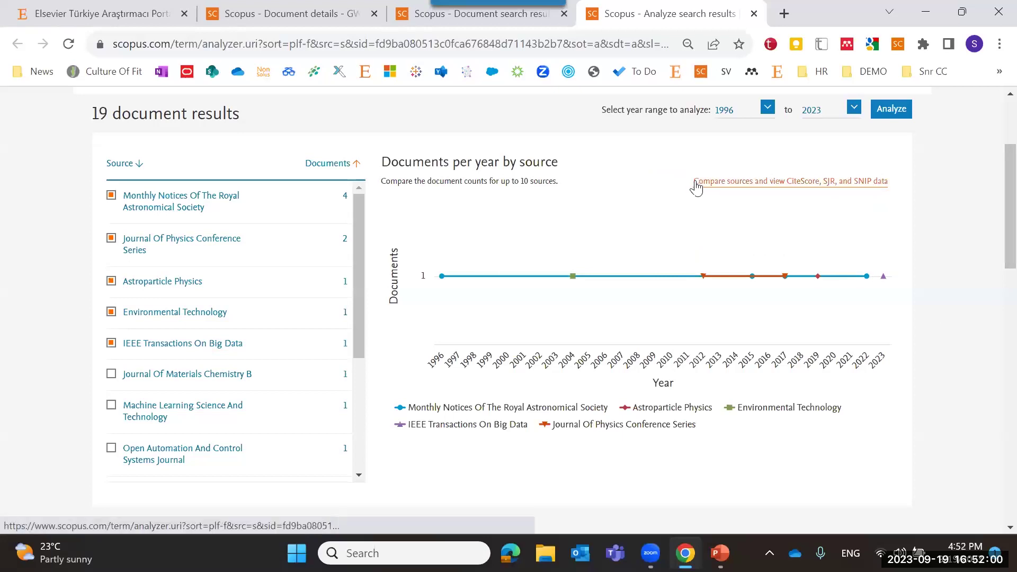
pyautogui.scroll(-7, 583, 341)
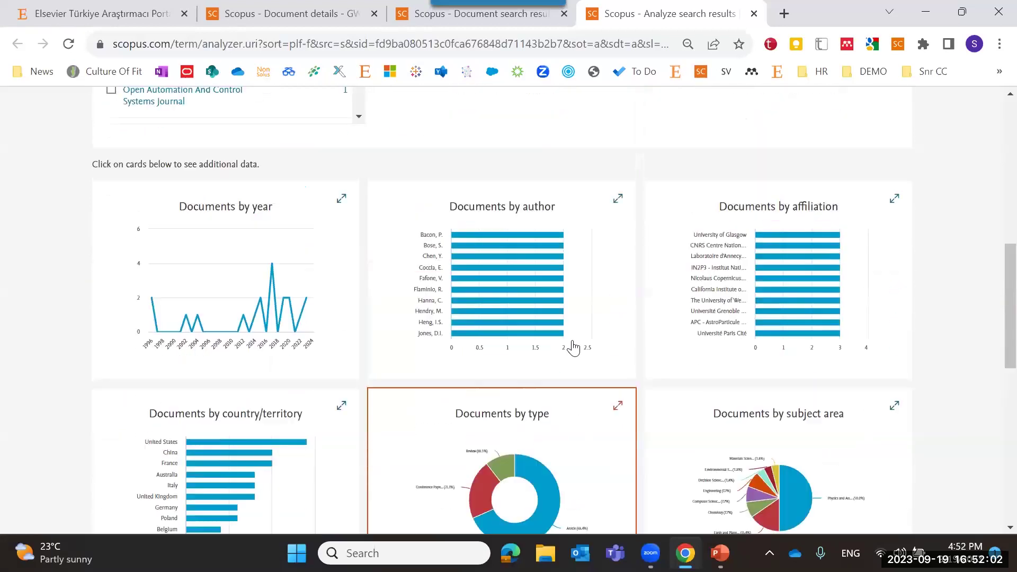
# Open the Scopus Support Center from the help options and examine its FAQs and contact options for change requests and access.
pyautogui.scroll(10, 573, 347)
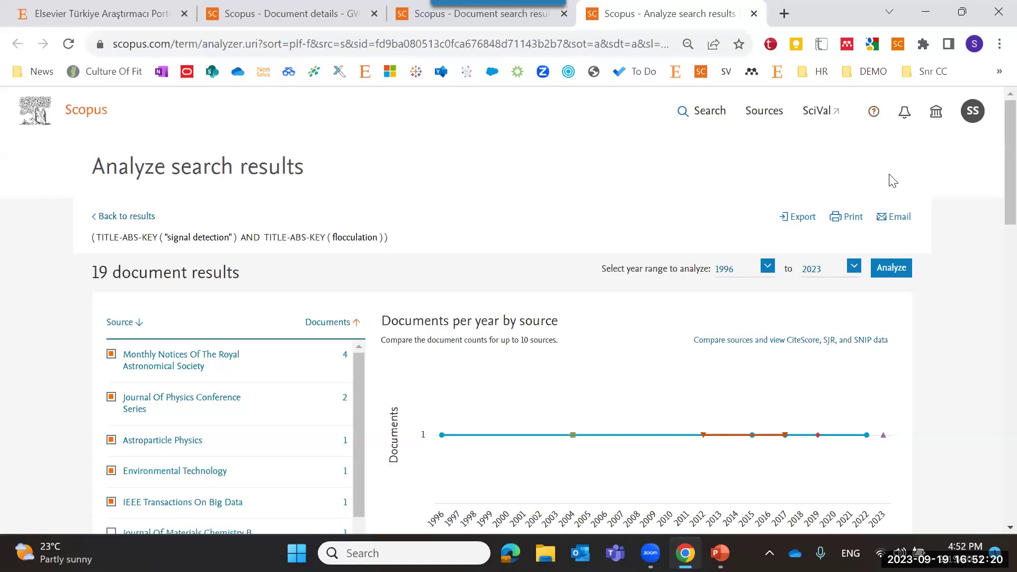
pyautogui.click(875, 114)
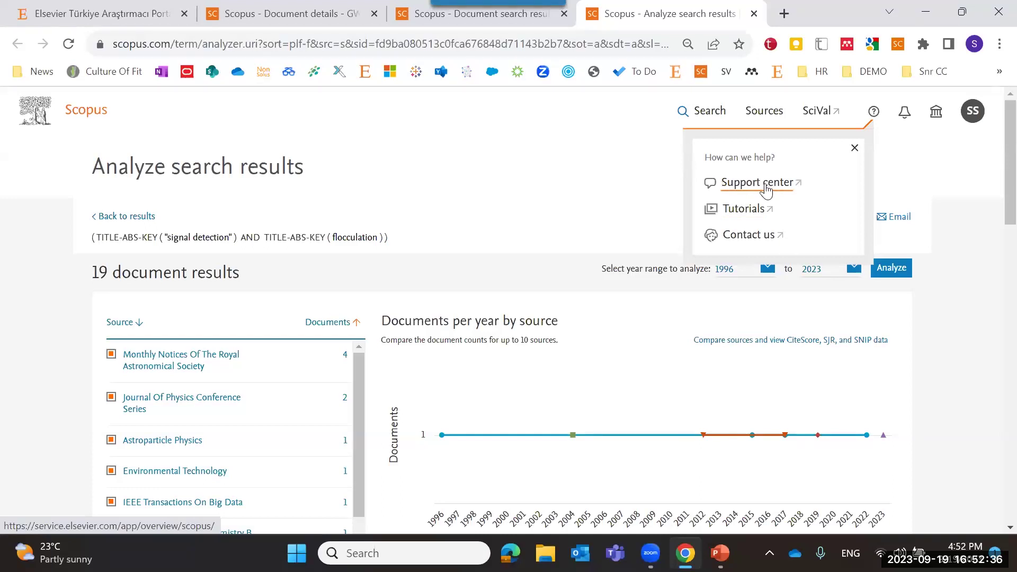
pyautogui.click(741, 244)
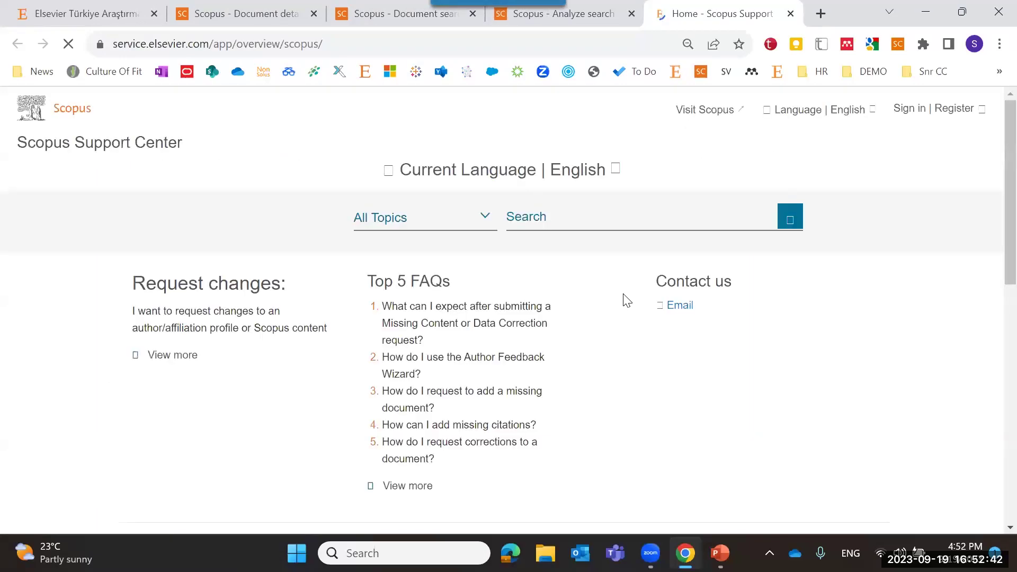
pyautogui.scroll(-8, 627, 301)
pyautogui.scroll(7, 471, 286)
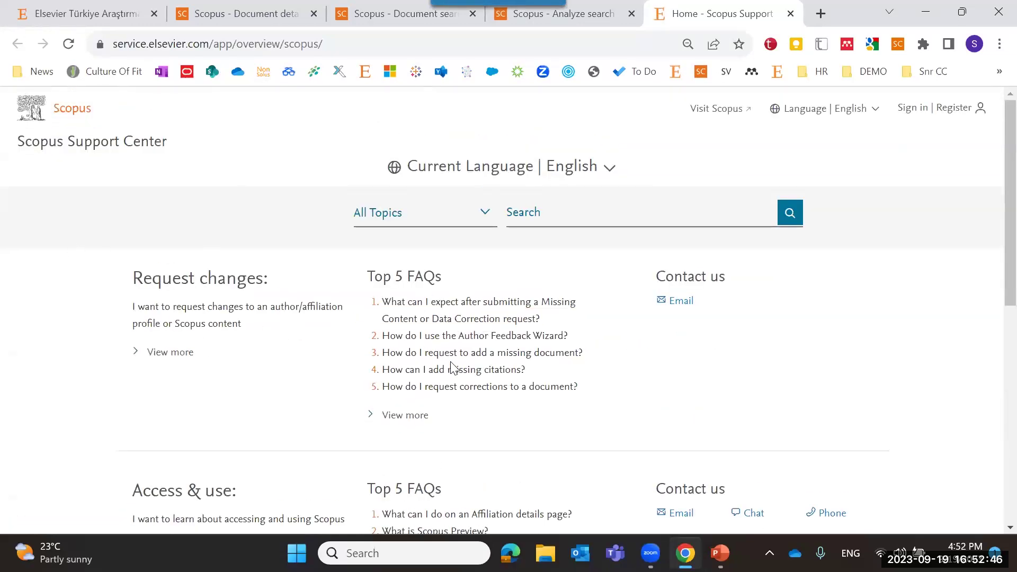
pyautogui.scroll(-3, 501, 389)
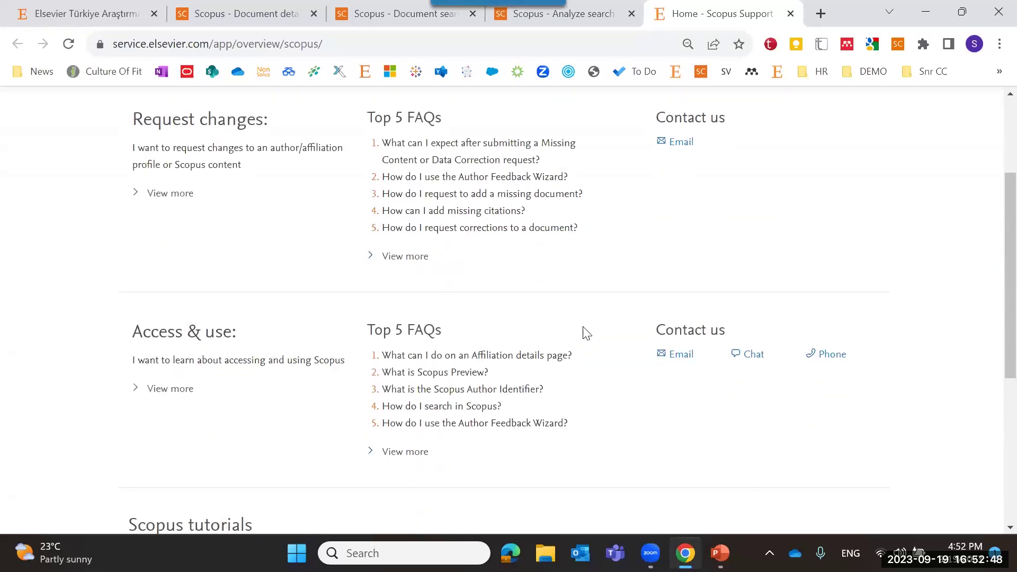
pyautogui.scroll(-2, 583, 334)
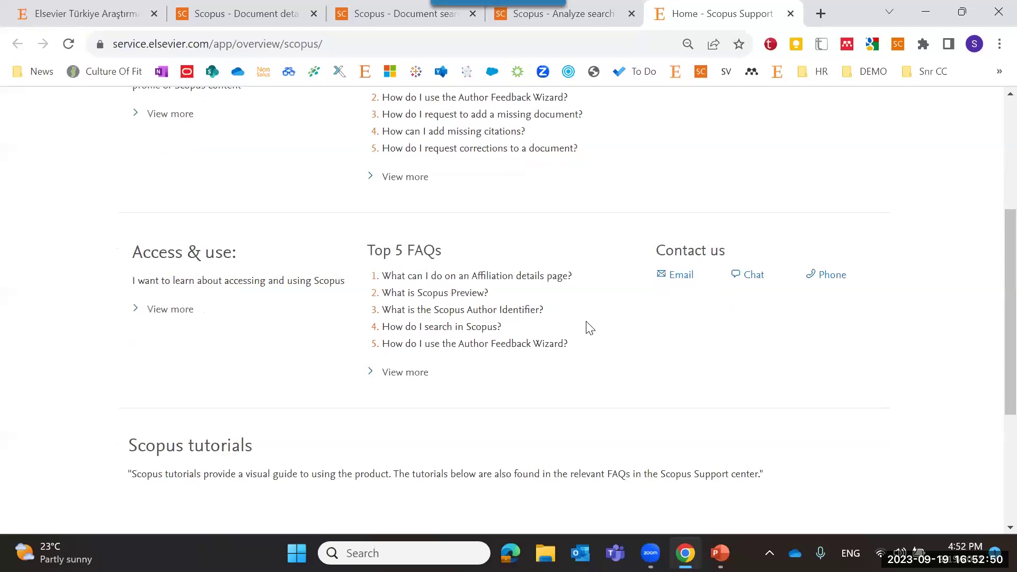
pyautogui.scroll(-2, 585, 332)
# Open the email contact form for profile and content corrections and look through its subject, question and attachment fields.
pyautogui.press('F5')
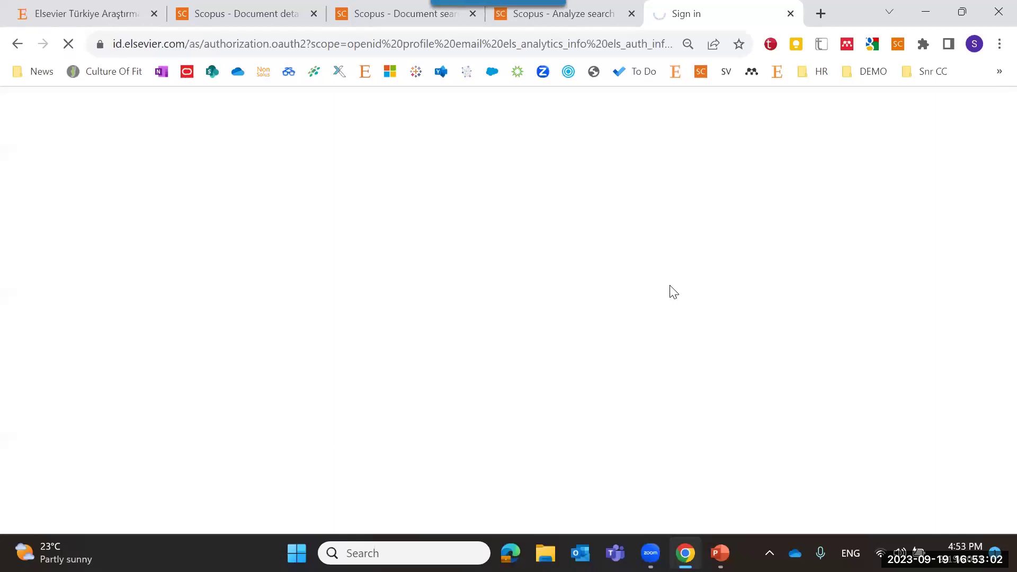
pyautogui.scroll(-5, 667, 291)
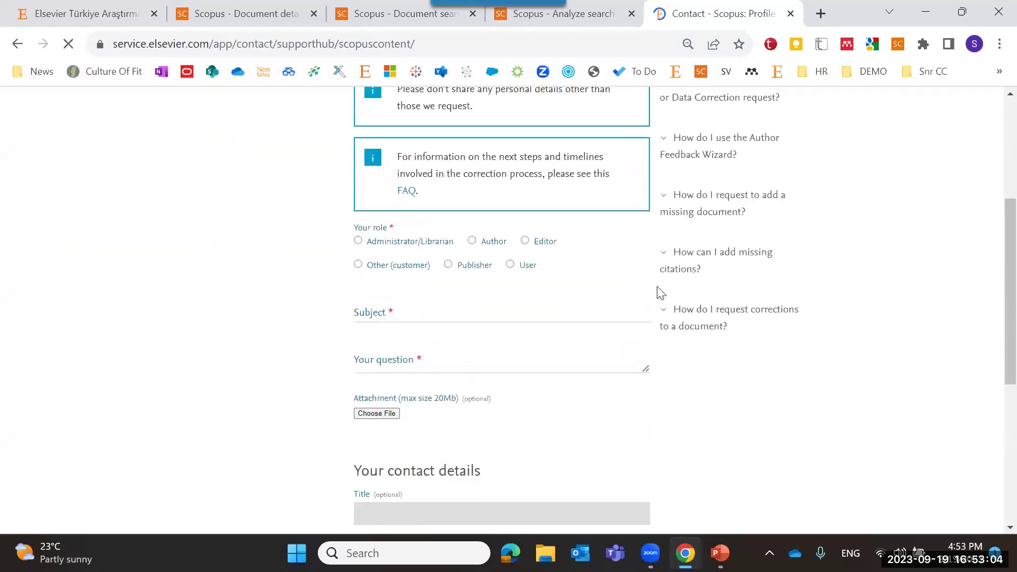
pyautogui.scroll(-1, 461, 291)
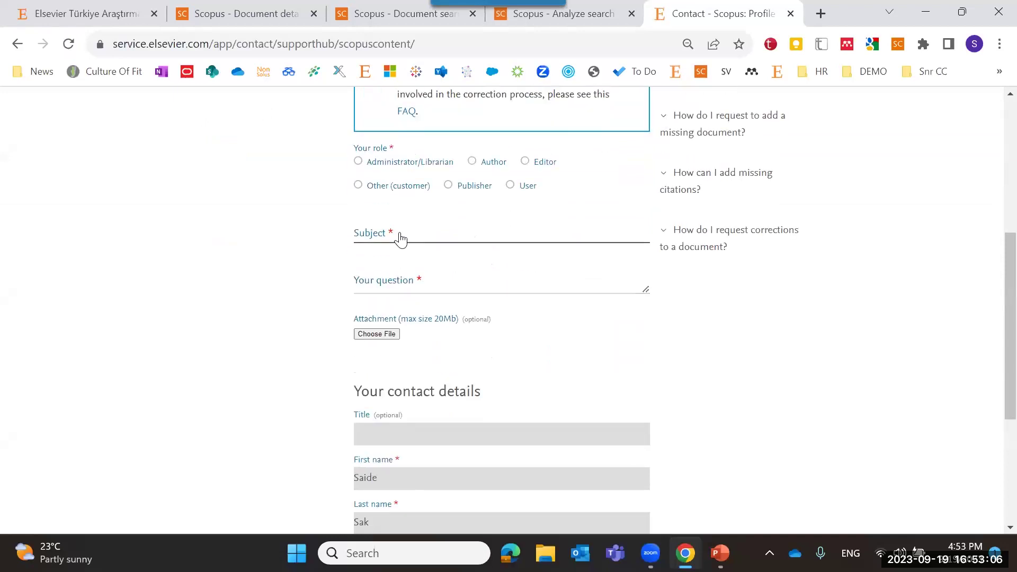
pyautogui.click(400, 239)
pyautogui.click(431, 281)
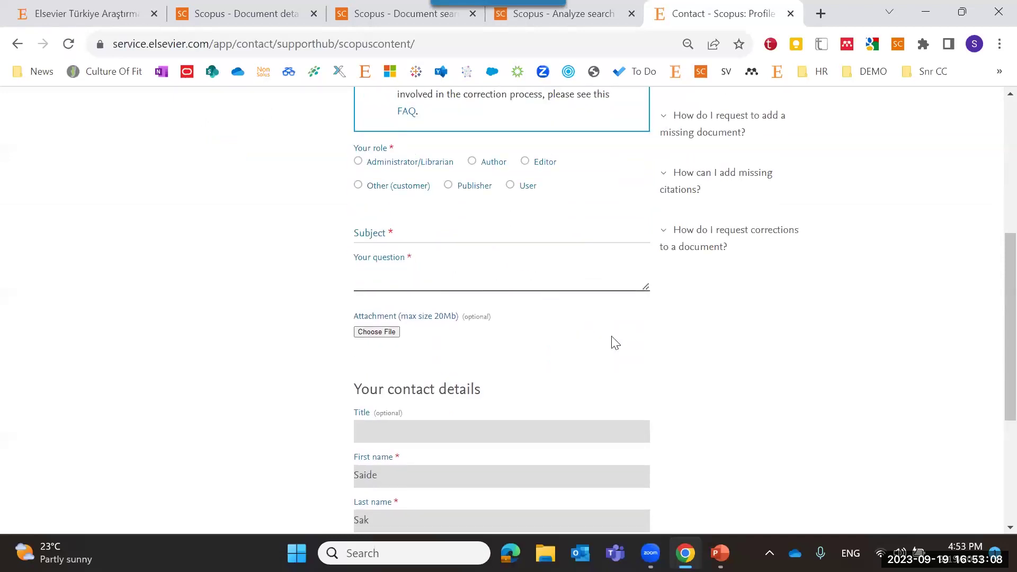
pyautogui.scroll(-1, 612, 343)
pyautogui.scroll(3, 610, 344)
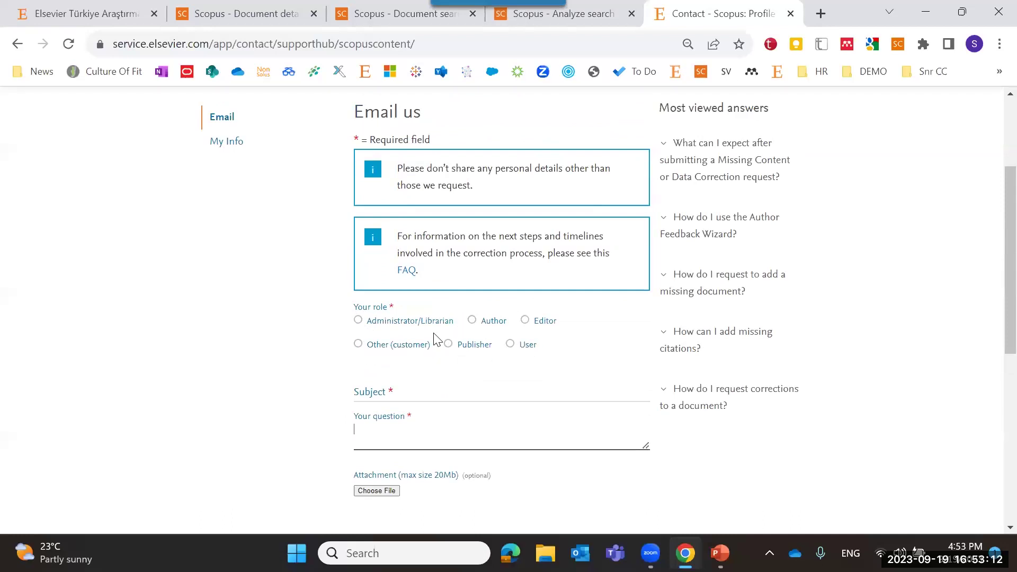
# Set the role to Author and the contact reason to Author Profile Correction in the contact form.
pyautogui.click(473, 321)
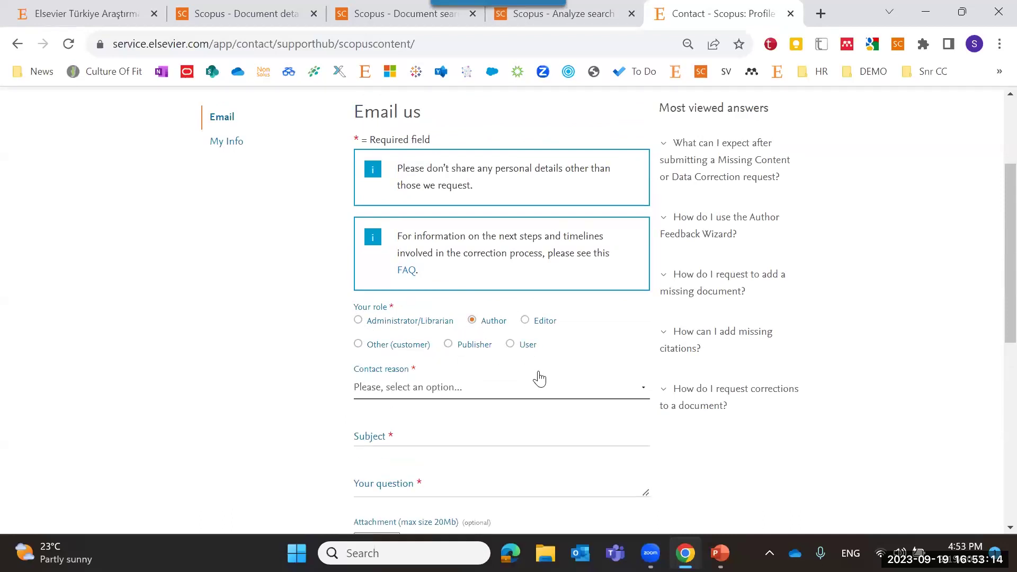
pyautogui.scroll(-1, 477, 345)
pyautogui.click(426, 310)
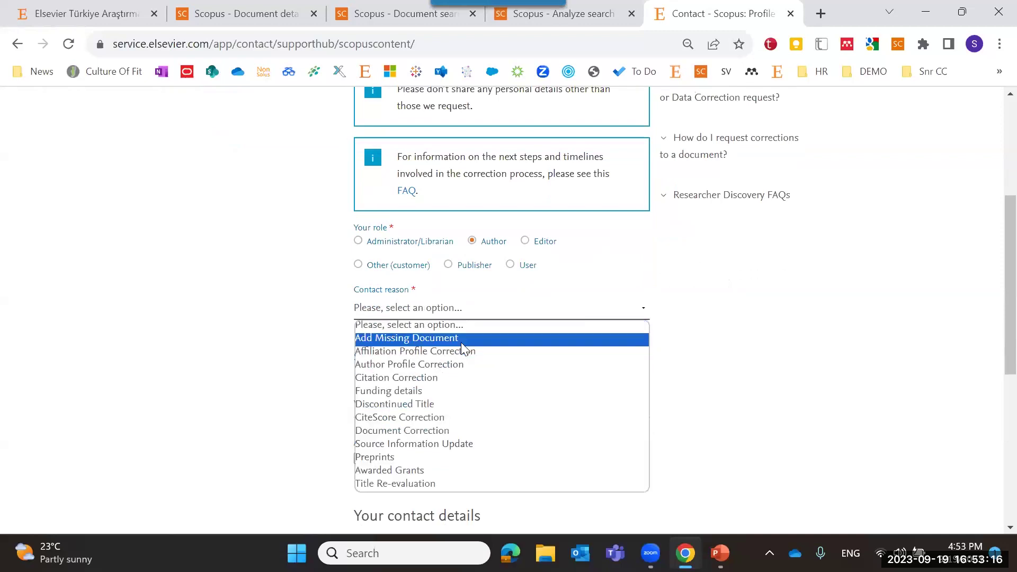
pyautogui.click(438, 368)
# Examine the rest of the correction form, from the subject and author feedback wizard link to the contact details and country/region.
pyautogui.scroll(-1, 477, 345)
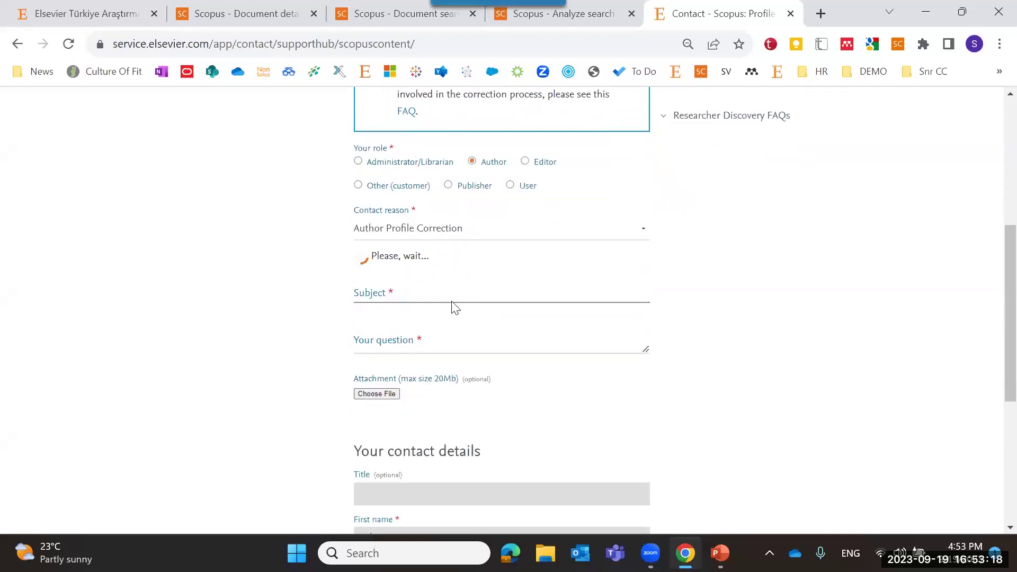
pyautogui.click(401, 286)
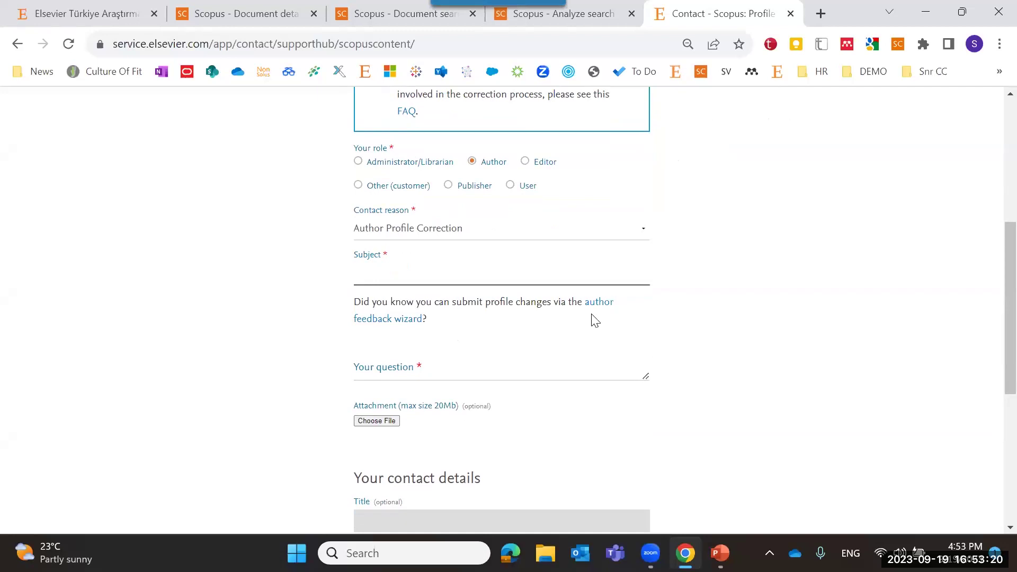
pyautogui.scroll(-3, 596, 321)
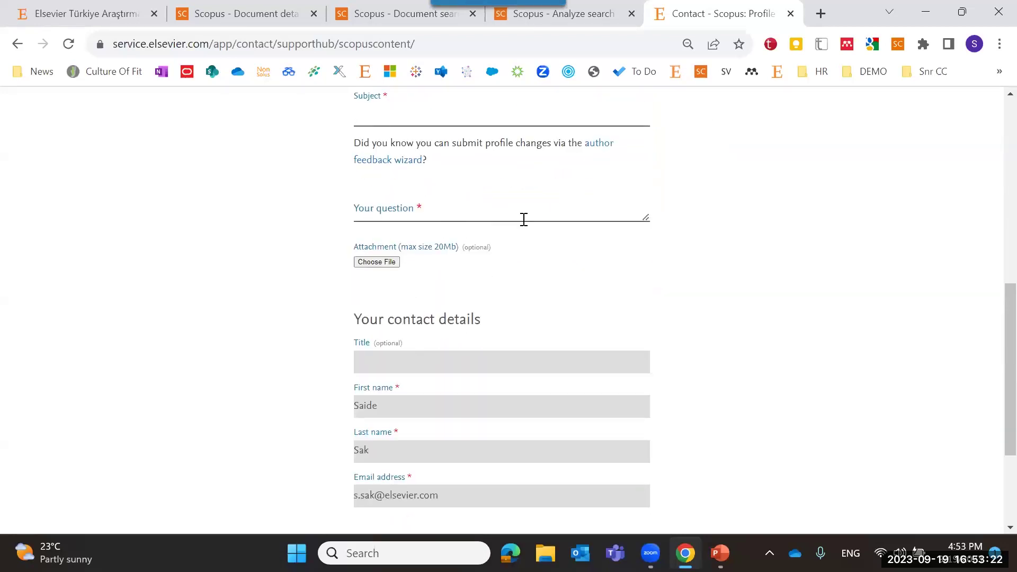
pyautogui.scroll(-3, 484, 314)
pyautogui.click(581, 381)
pyautogui.click(762, 266)
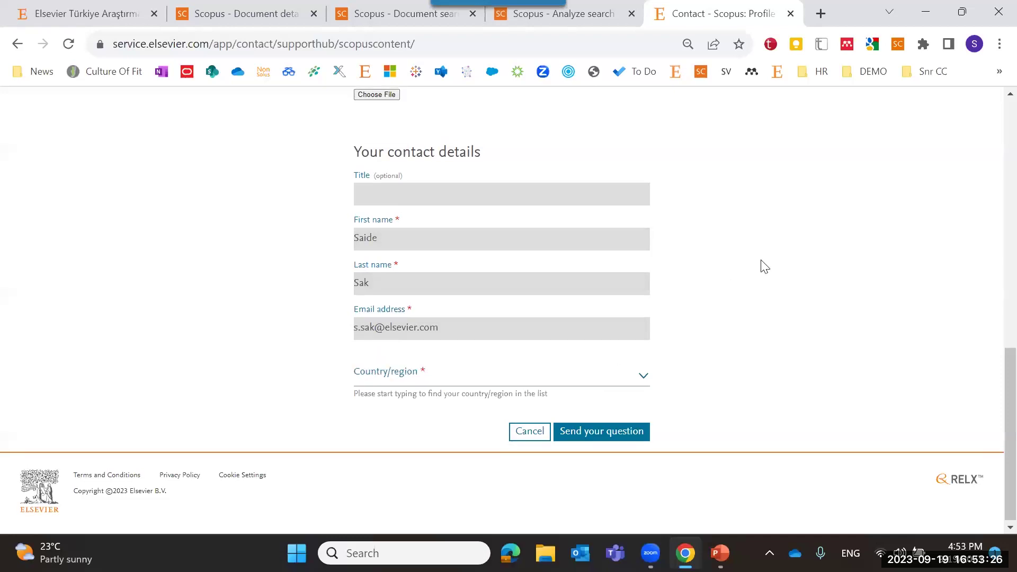
pyautogui.scroll(5, 759, 268)
pyautogui.scroll(8, 747, 281)
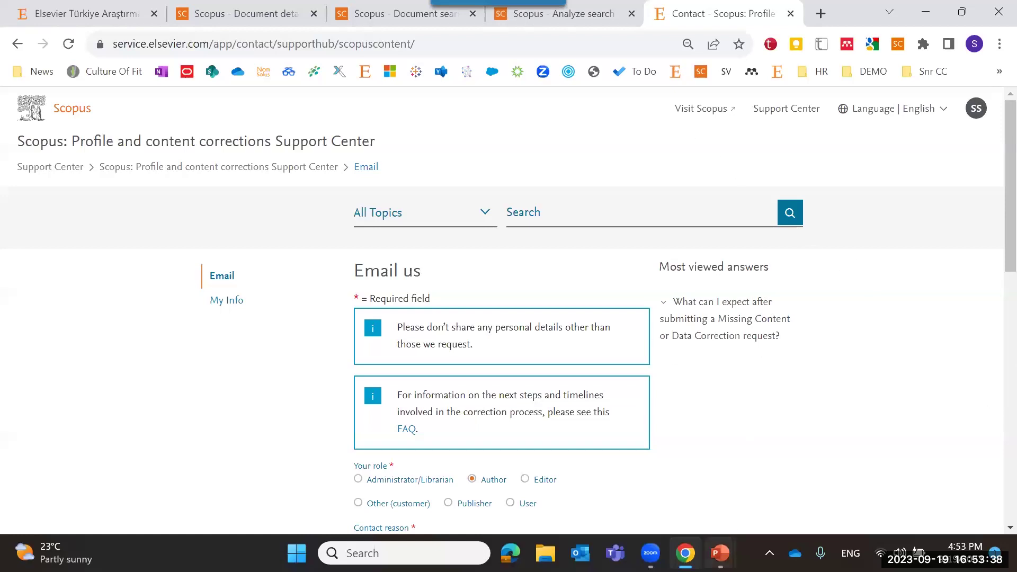
# Switch to the PowerPoint presentation and show slide 8 about the most common mistakes that stop researchers from searching effectively.
pyautogui.click(720, 553)
pyautogui.click(684, 496)
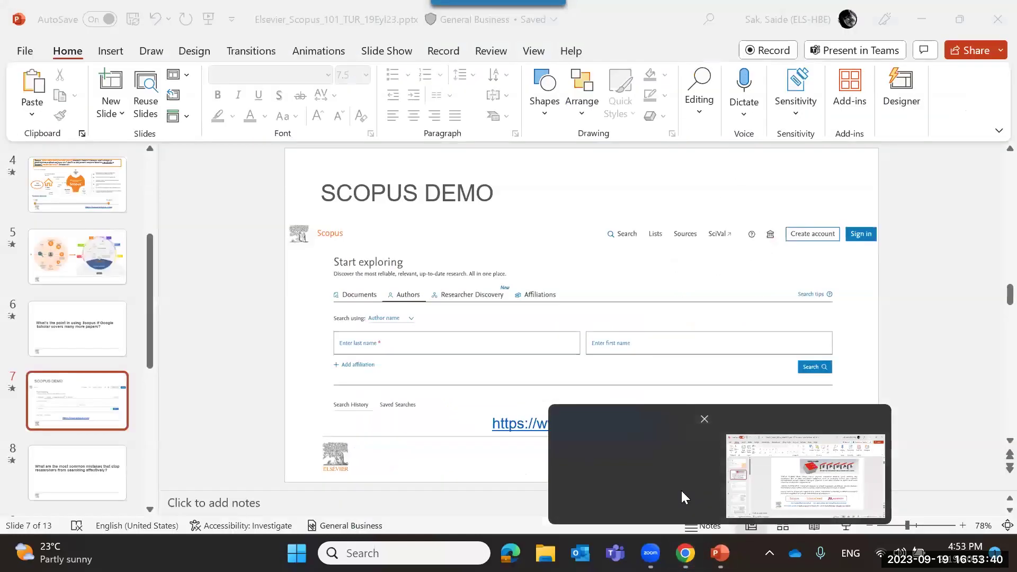
pyautogui.scroll(-2, 69, 461)
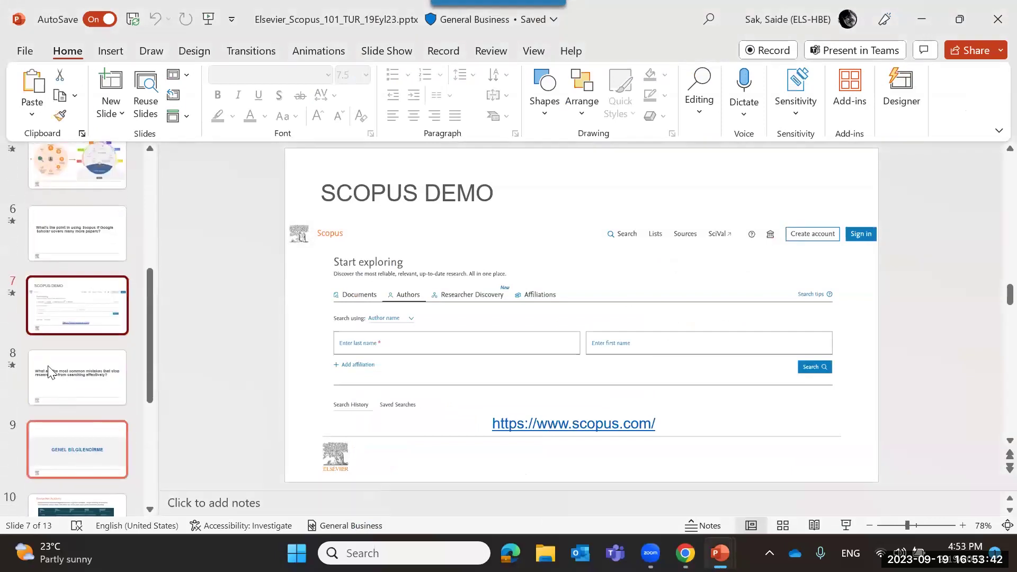
pyautogui.click(77, 387)
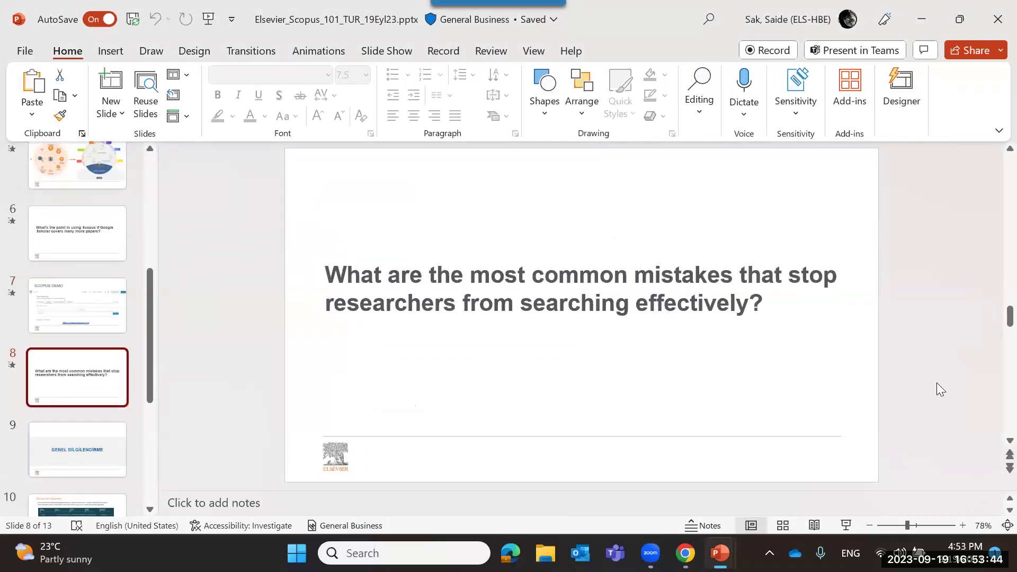